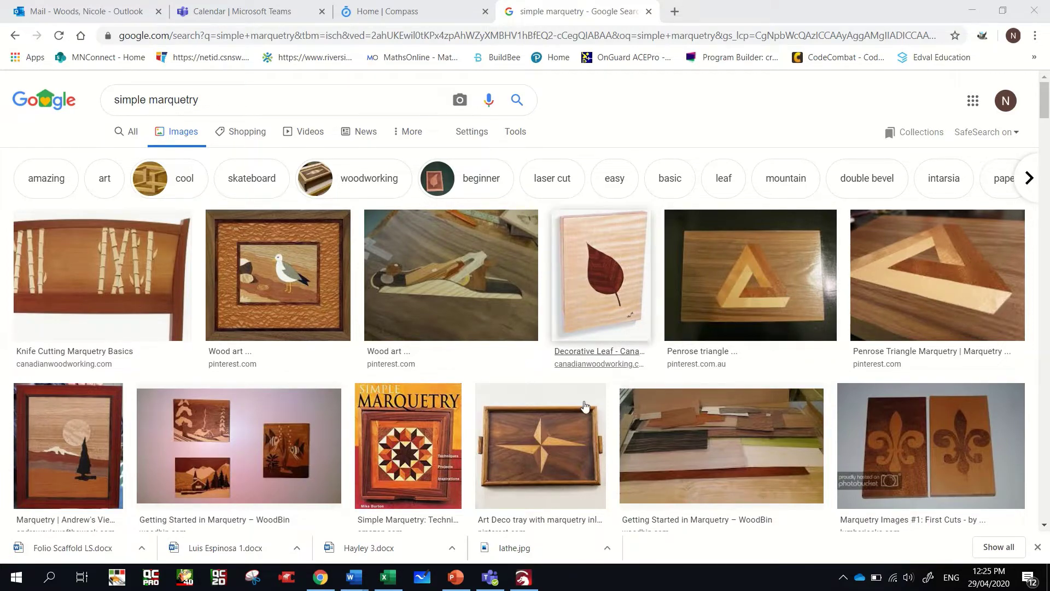
{"action": "scroll", "coordinate": [550, 432], "scroll_direction": "down", "scroll_amount": 7}
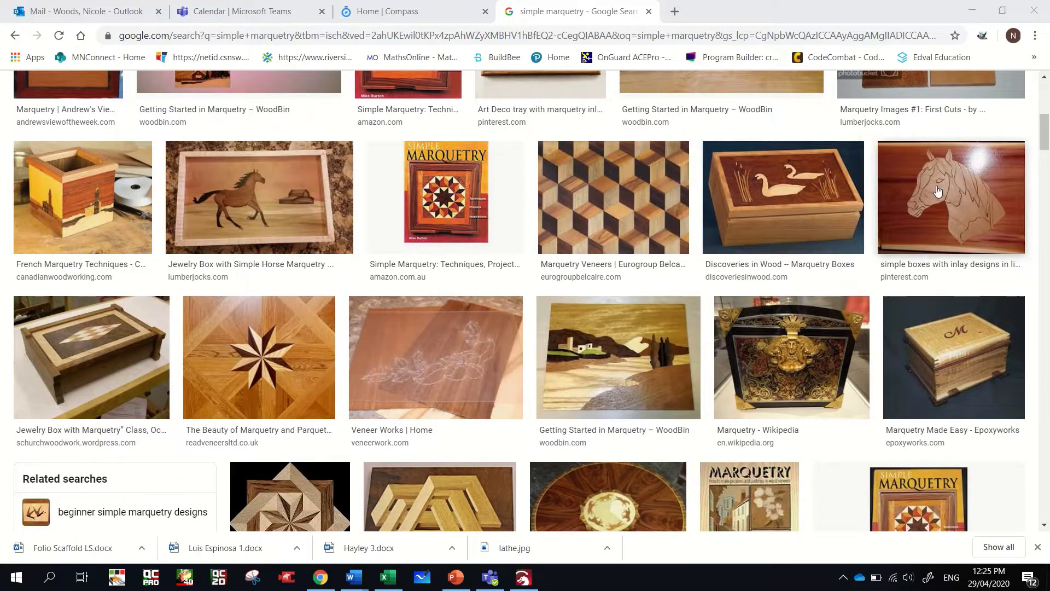
{"action": "scroll", "coordinate": [711, 229], "scroll_direction": "down", "scroll_amount": 5}
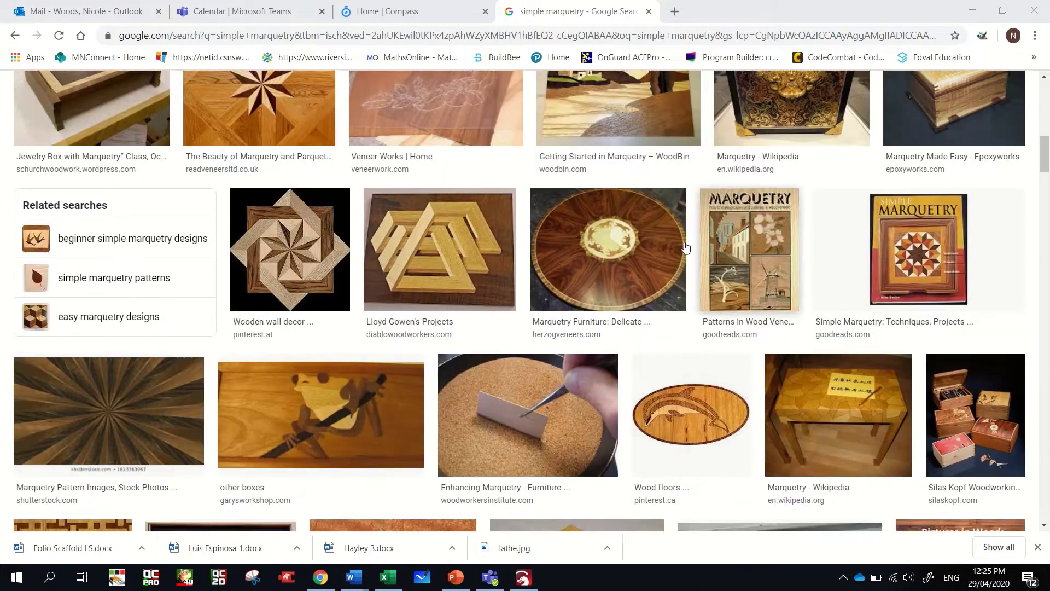
{"action": "scroll", "coordinate": [685, 248], "scroll_direction": "down", "scroll_amount": 9}
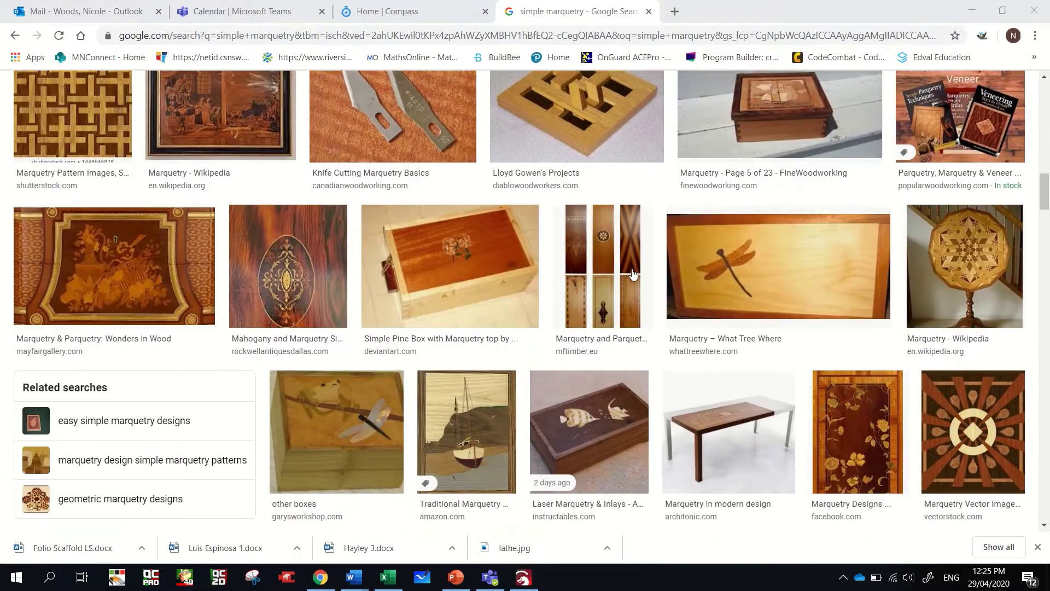
{"action": "scroll", "coordinate": [632, 274], "scroll_direction": "down", "scroll_amount": 10}
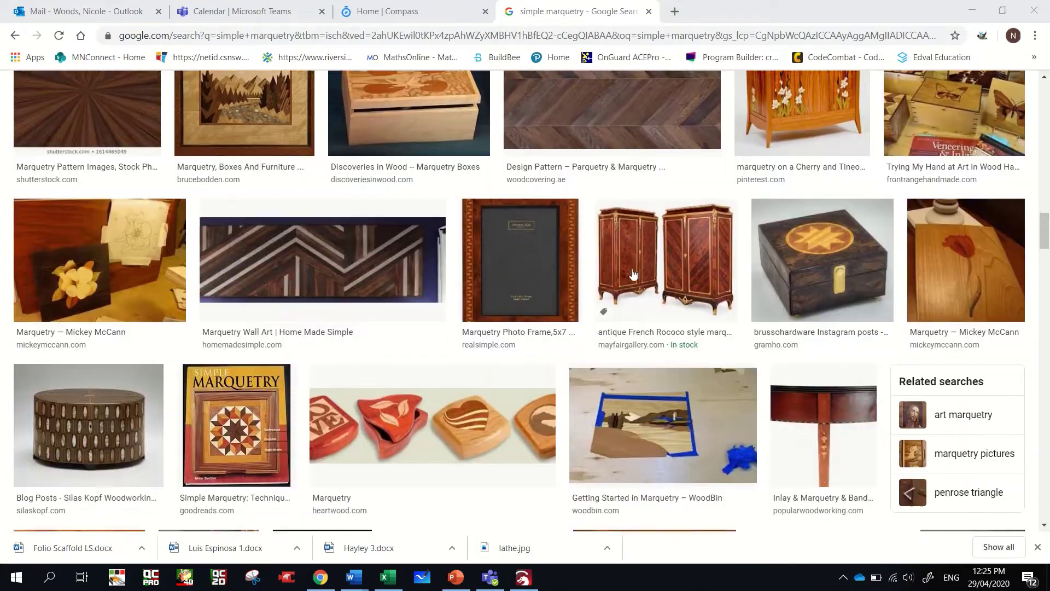
{"action": "scroll", "coordinate": [633, 274], "scroll_direction": "down", "scroll_amount": 3}
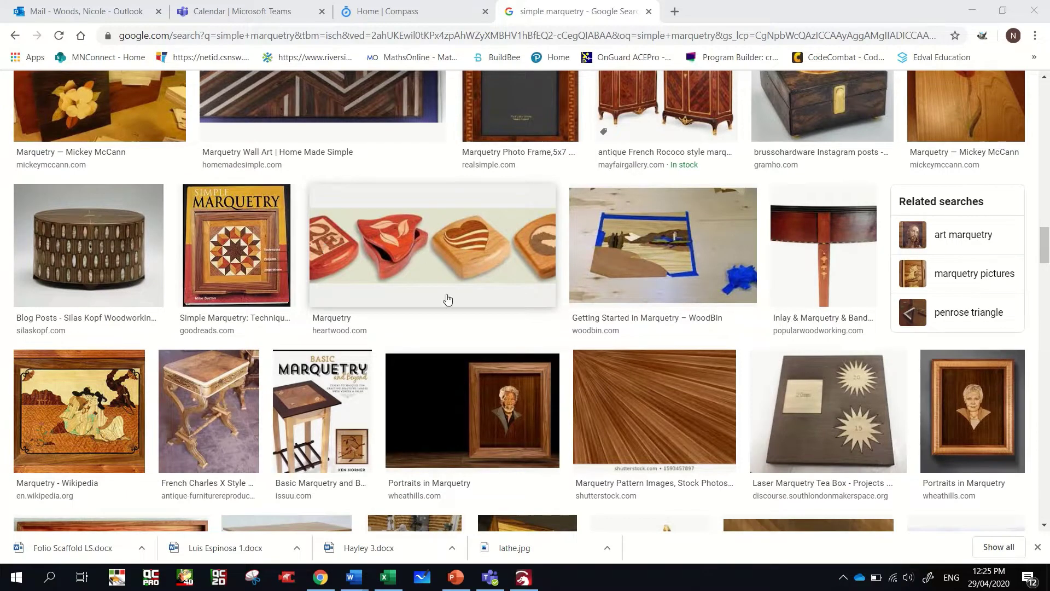
{"action": "scroll", "coordinate": [540, 315], "scroll_direction": "down", "scroll_amount": 3}
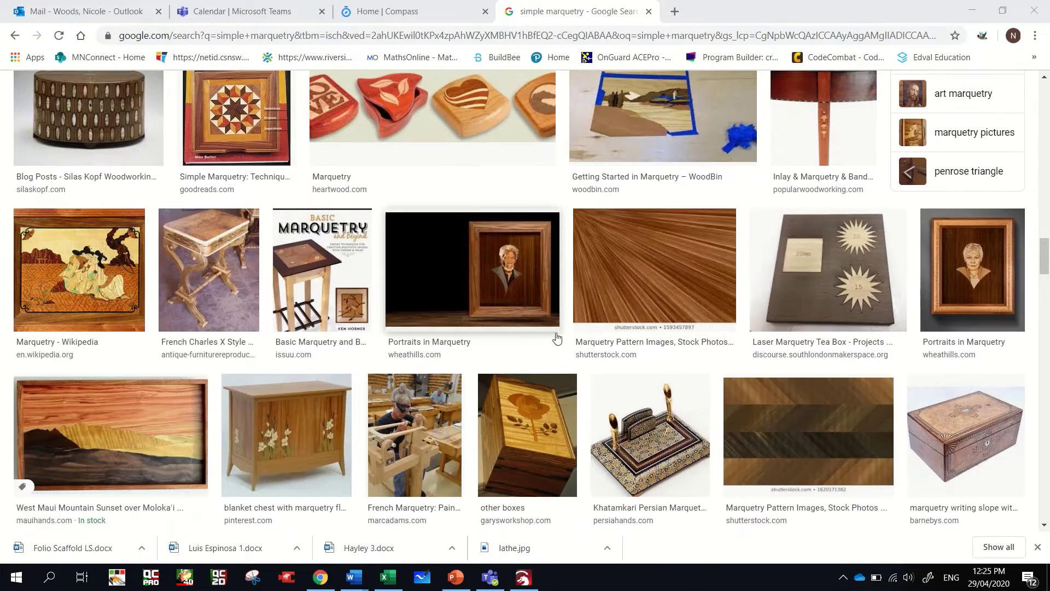
{"action": "scroll", "coordinate": [557, 338], "scroll_direction": "down", "scroll_amount": 3}
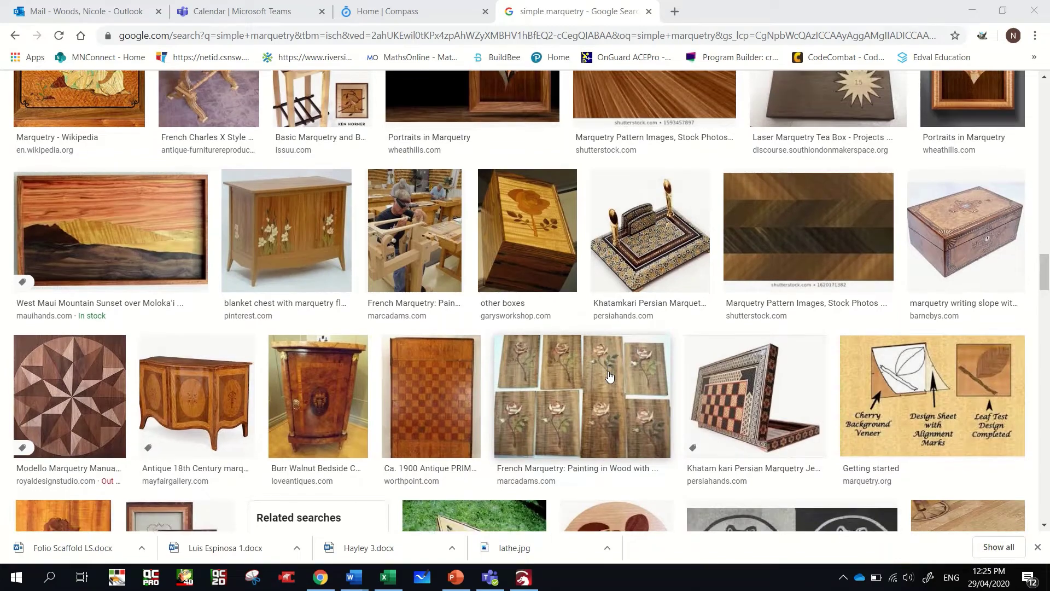
{"action": "scroll", "coordinate": [610, 376], "scroll_direction": "down", "scroll_amount": 3}
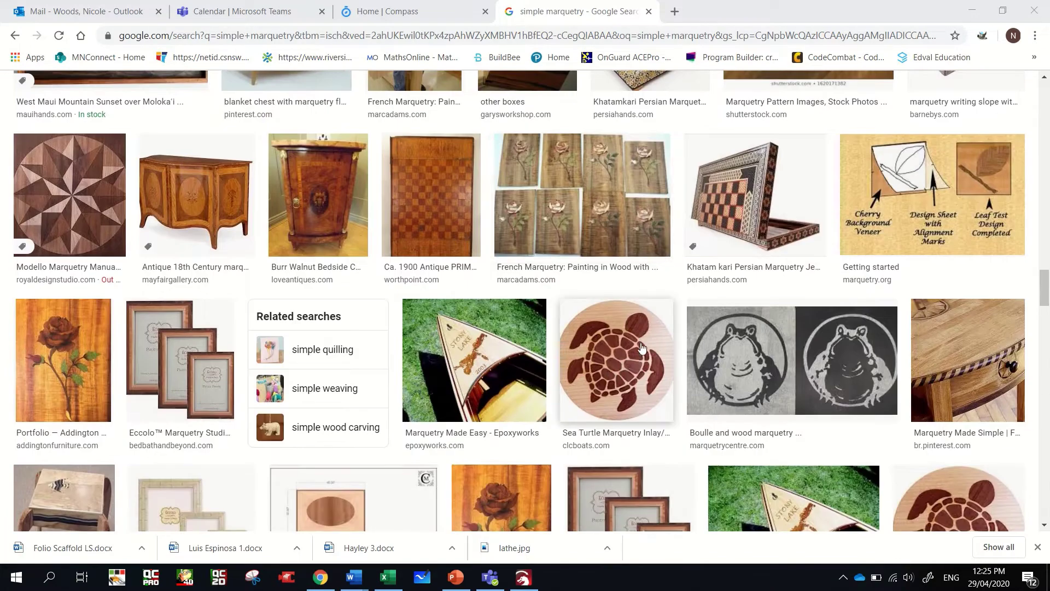
{"action": "scroll", "coordinate": [626, 366], "scroll_direction": "down", "scroll_amount": 3}
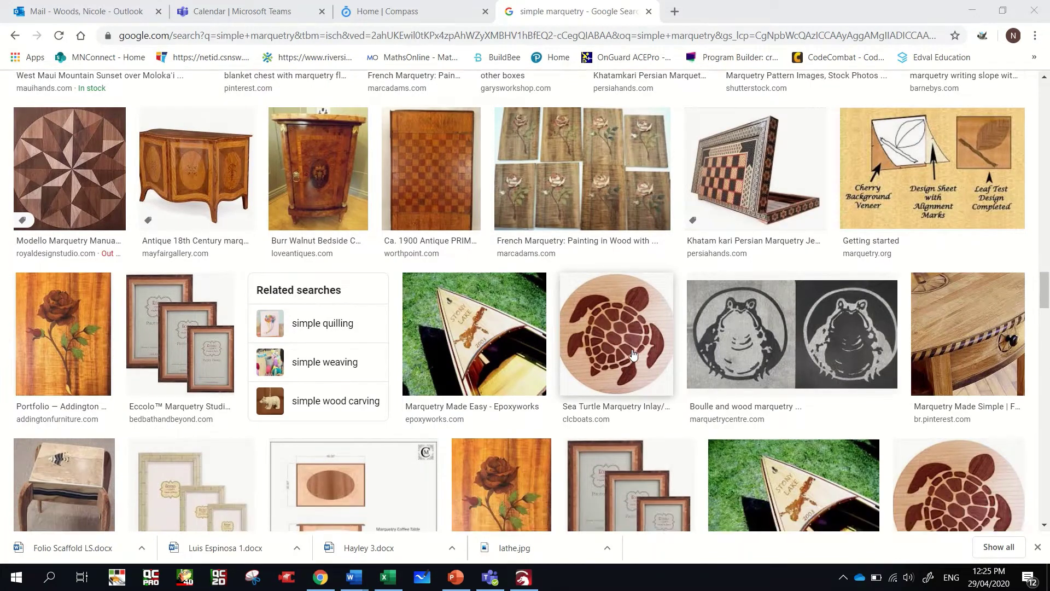
{"action": "scroll", "coordinate": [633, 355], "scroll_direction": "down", "scroll_amount": 5}
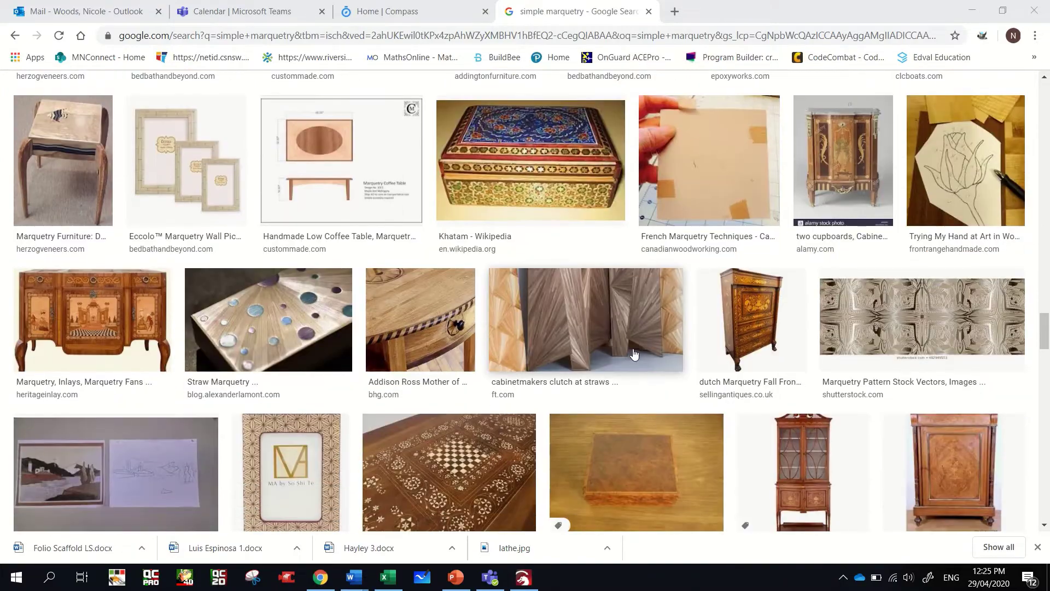
{"action": "scroll", "coordinate": [633, 353], "scroll_direction": "down", "scroll_amount": 5}
{"action": "scroll", "coordinate": [633, 353], "scroll_direction": "down", "scroll_amount": 1}
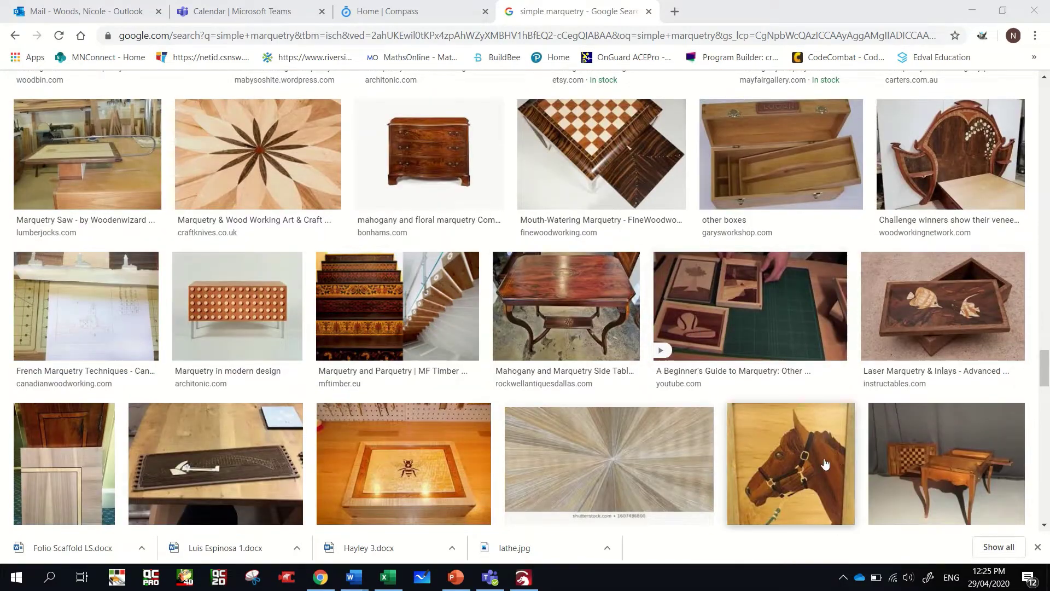
{"action": "scroll", "coordinate": [511, 437], "scroll_direction": "down", "scroll_amount": 2}
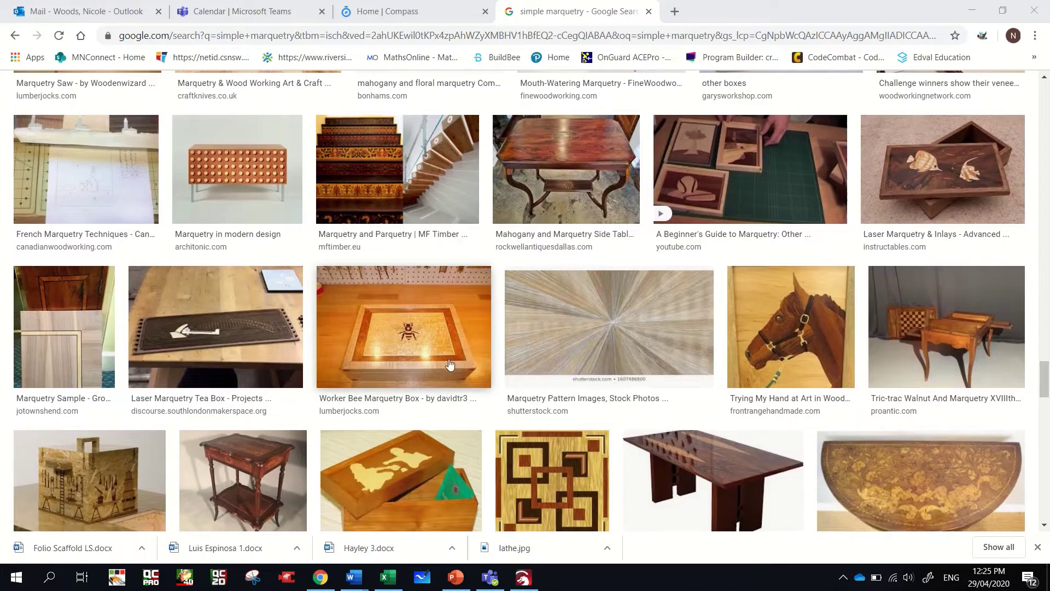
{"action": "scroll", "coordinate": [809, 340], "scroll_direction": "down", "scroll_amount": 5}
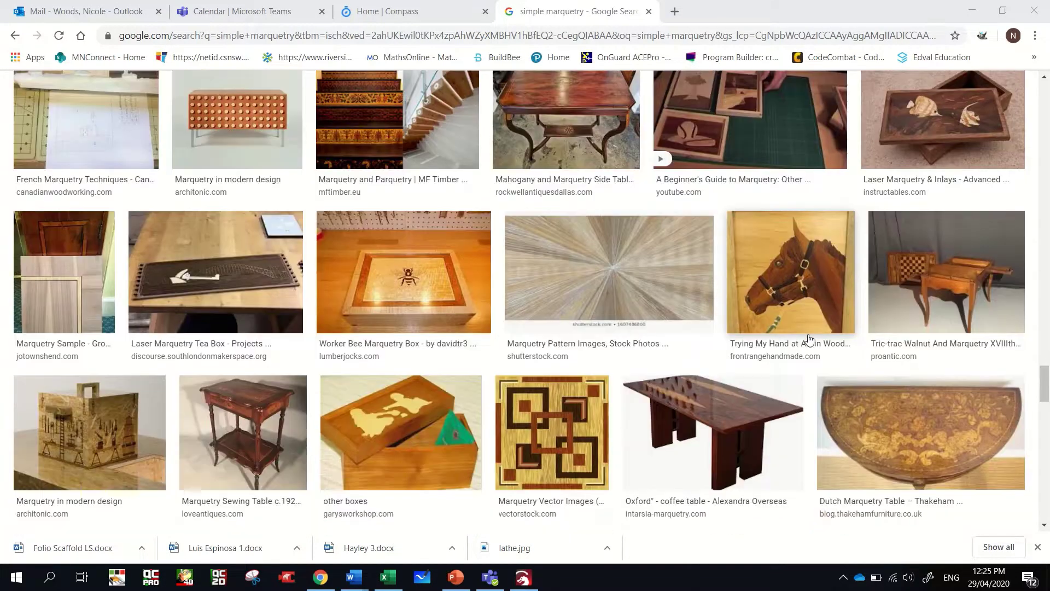
{"action": "scroll", "coordinate": [789, 365], "scroll_direction": "down", "scroll_amount": 4}
{"action": "scroll", "coordinate": [790, 366], "scroll_direction": "down", "scroll_amount": 8}
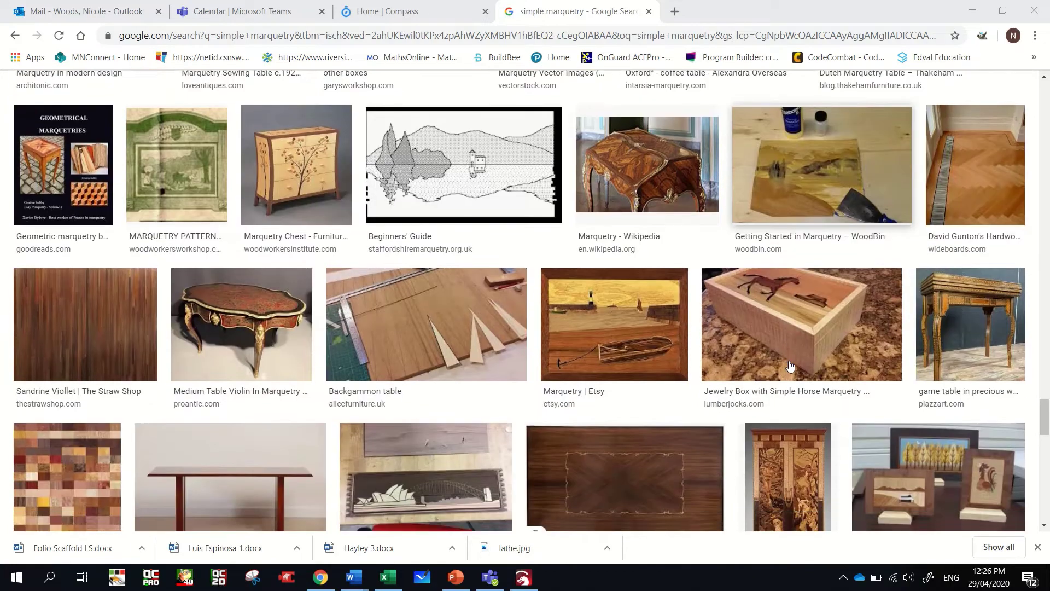
{"action": "scroll", "coordinate": [790, 366], "scroll_direction": "up", "scroll_amount": 1}
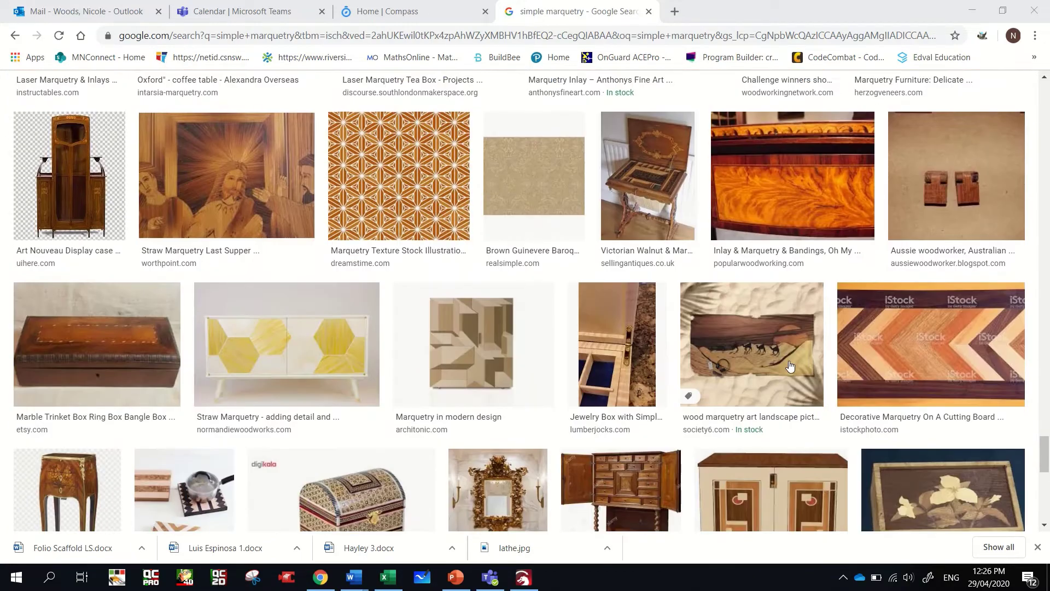
{"action": "scroll", "coordinate": [790, 366], "scroll_direction": "down", "scroll_amount": 6}
{"action": "scroll", "coordinate": [786, 370], "scroll_direction": "up", "scroll_amount": 2}
{"action": "scroll", "coordinate": [786, 370], "scroll_direction": "up", "scroll_amount": 20}
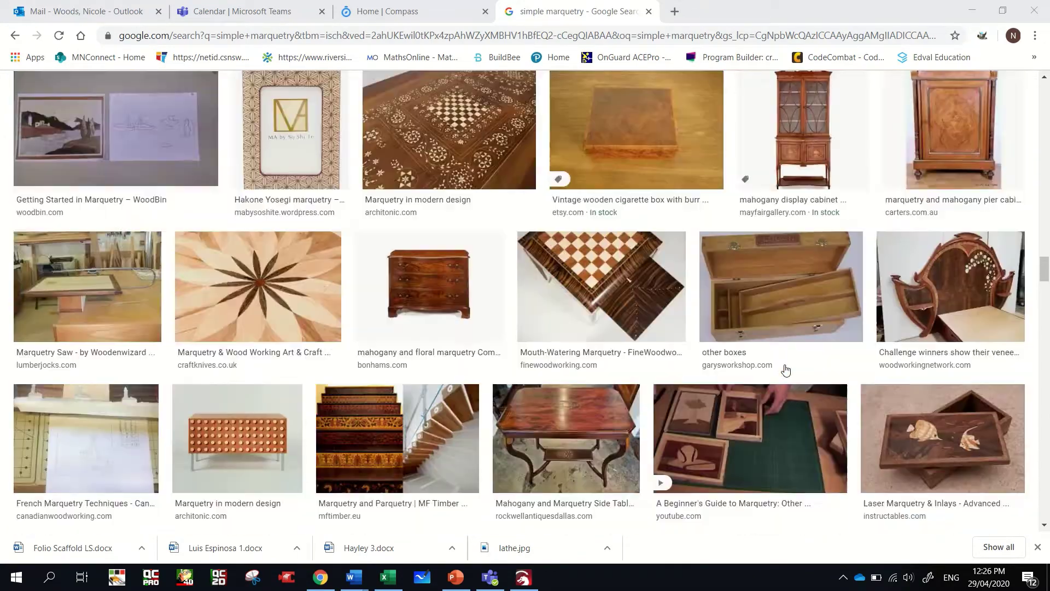
{"action": "scroll", "coordinate": [786, 370], "scroll_direction": "up", "scroll_amount": 10}
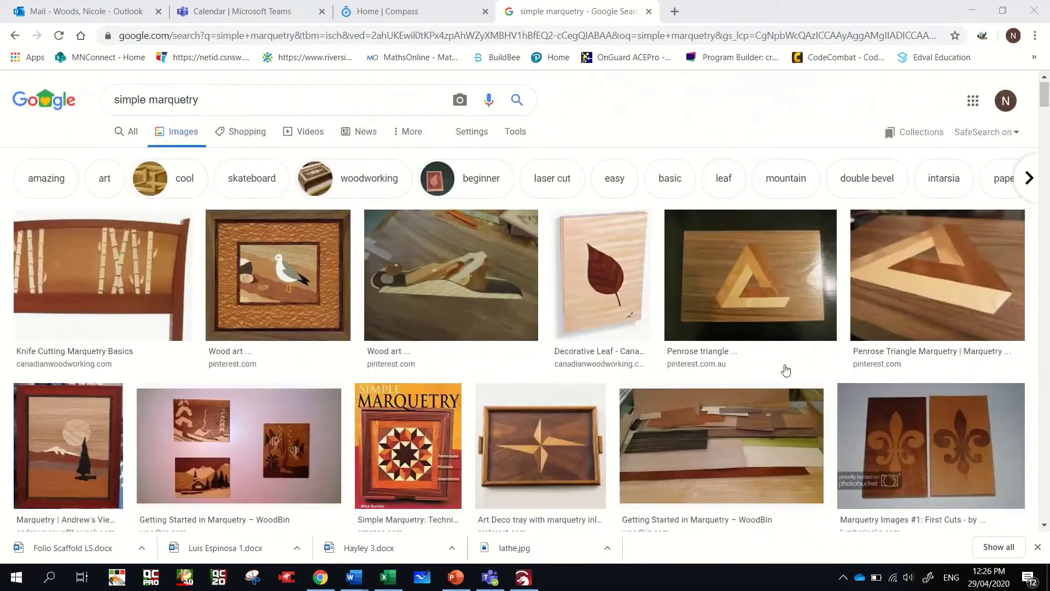
Return to the veneer test WOODS design in LightBurn and draw a rectangle from the bed's bottom-left corner.
{"action": "left_click", "coordinate": [972, 11]}
{"action": "left_click", "coordinate": [524, 577]}
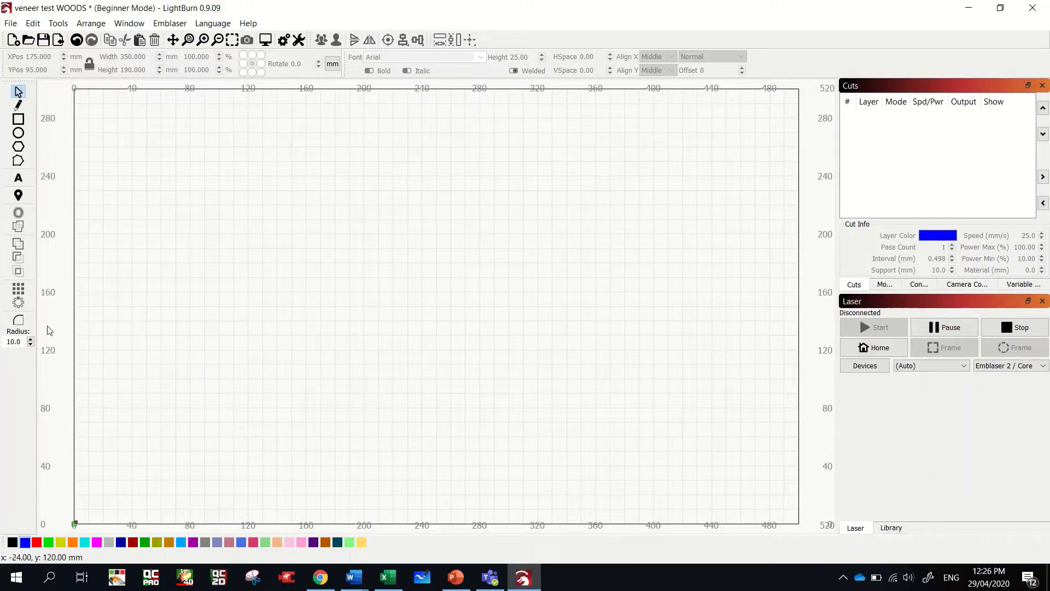
{"action": "left_click", "coordinate": [18, 119]}
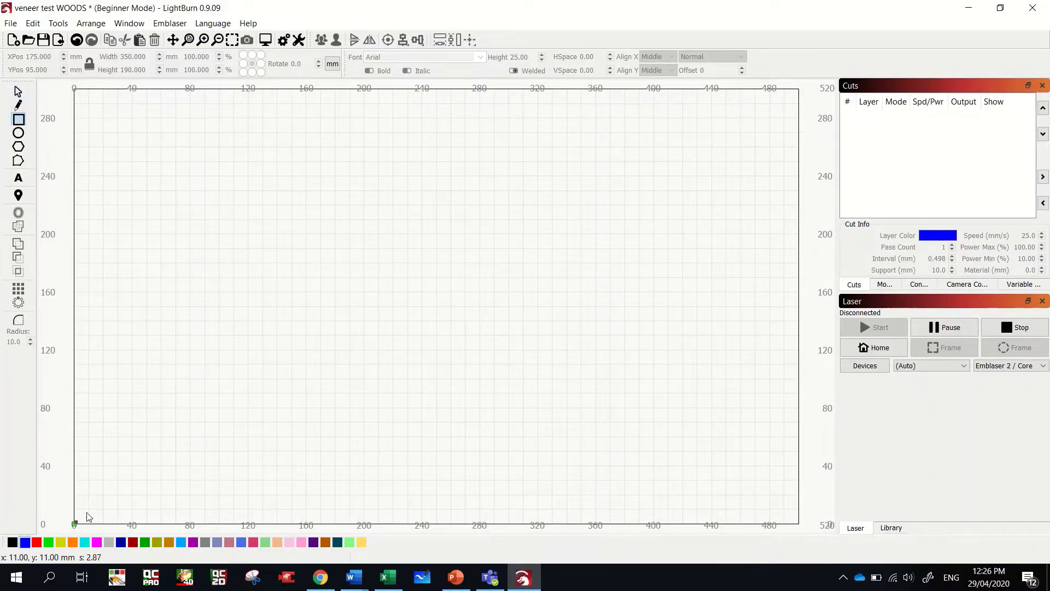
{"action": "mouse_move", "coordinate": [79, 518]}
{"action": "left_mouse_down"}
{"action": "mouse_move", "coordinate": [630, 257]}
{"action": "mouse_move", "coordinate": [644, 232]}
{"action": "left_mouse_up"}
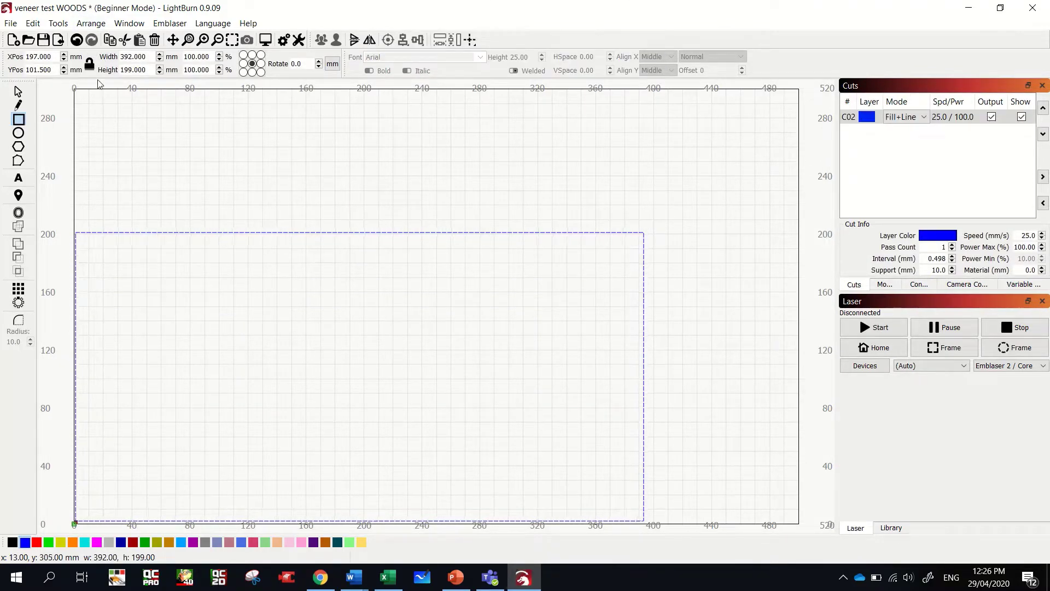
Size the rectangle to 350 × 190 mm, move it to 0,0, and turn off its layer's output.
{"action": "left_click", "coordinate": [18, 92]}
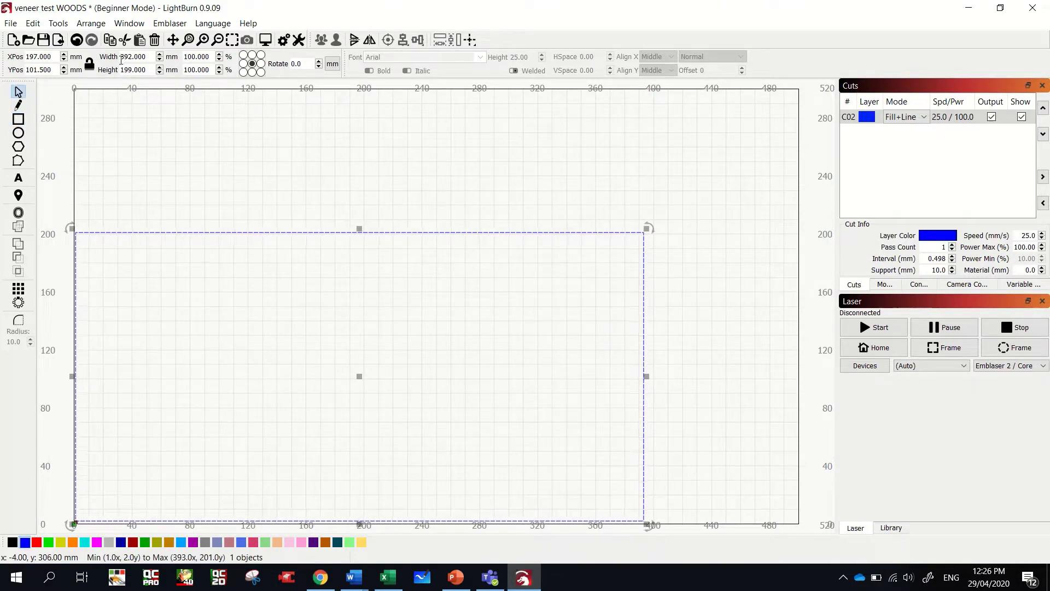
{"action": "left_click_drag", "start_coordinate": [146, 56], "coordinate": [101, 57]}
{"action": "type", "text": "350"}
{"action": "key", "text": "Return"}
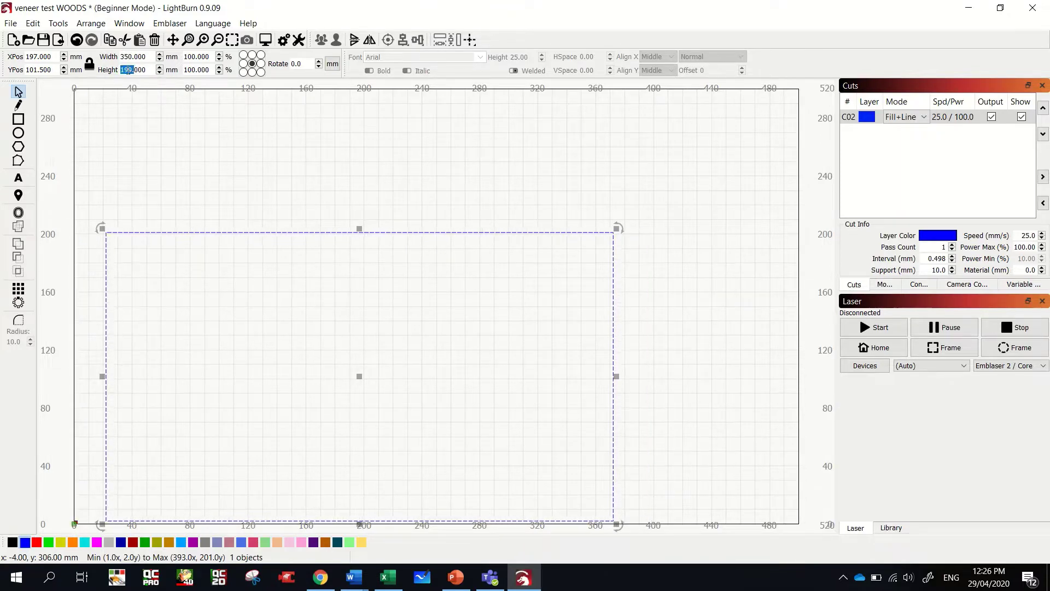
{"action": "left_click_drag", "start_coordinate": [157, 66], "coordinate": [99, 77]}
{"action": "type", "text": "190"}
{"action": "key", "text": "Return"}
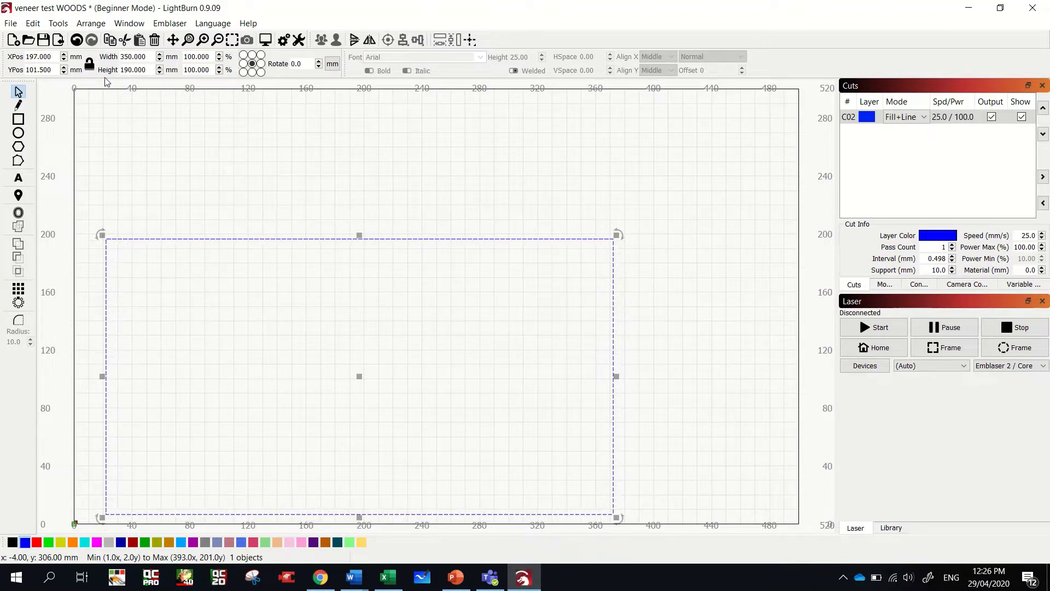
{"action": "left_click_drag", "start_coordinate": [359, 377], "coordinate": [328, 389]}
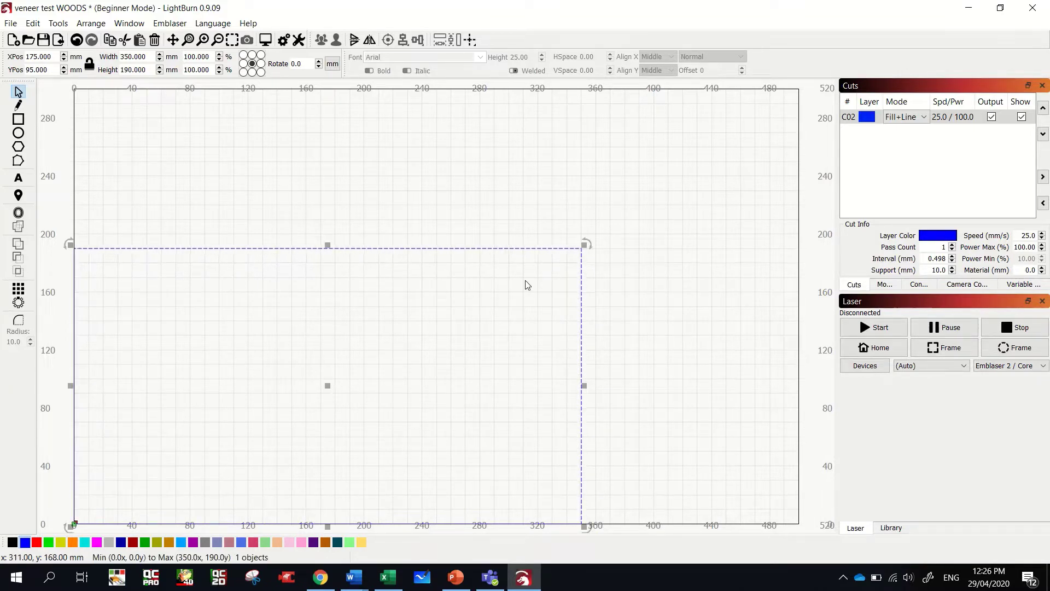
{"action": "left_click", "coordinate": [992, 119]}
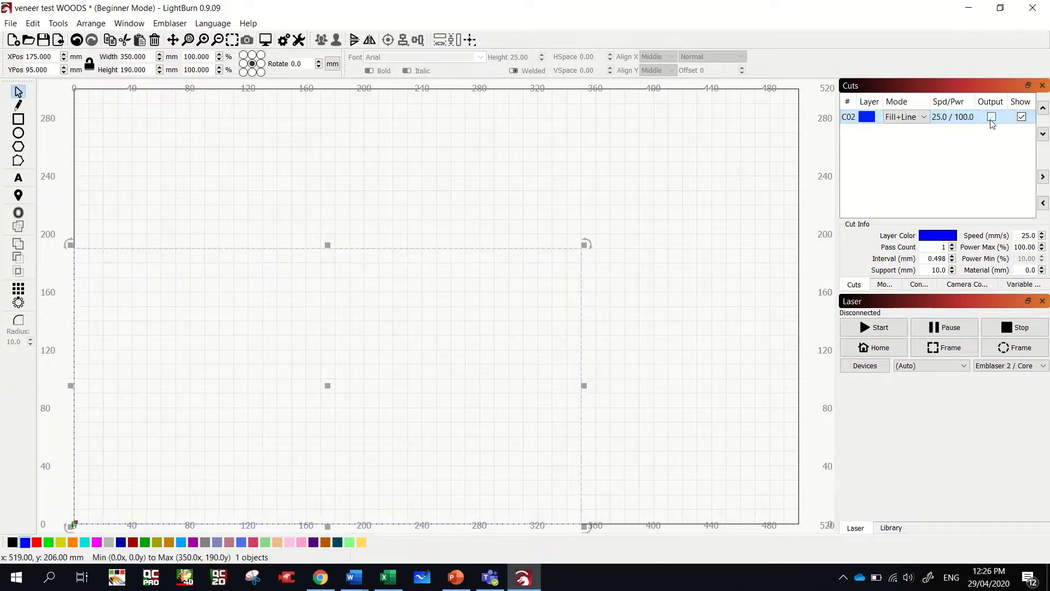
Draw a hexagon inside the board outline with the Polygon tool.
{"action": "left_click", "coordinate": [558, 410]}
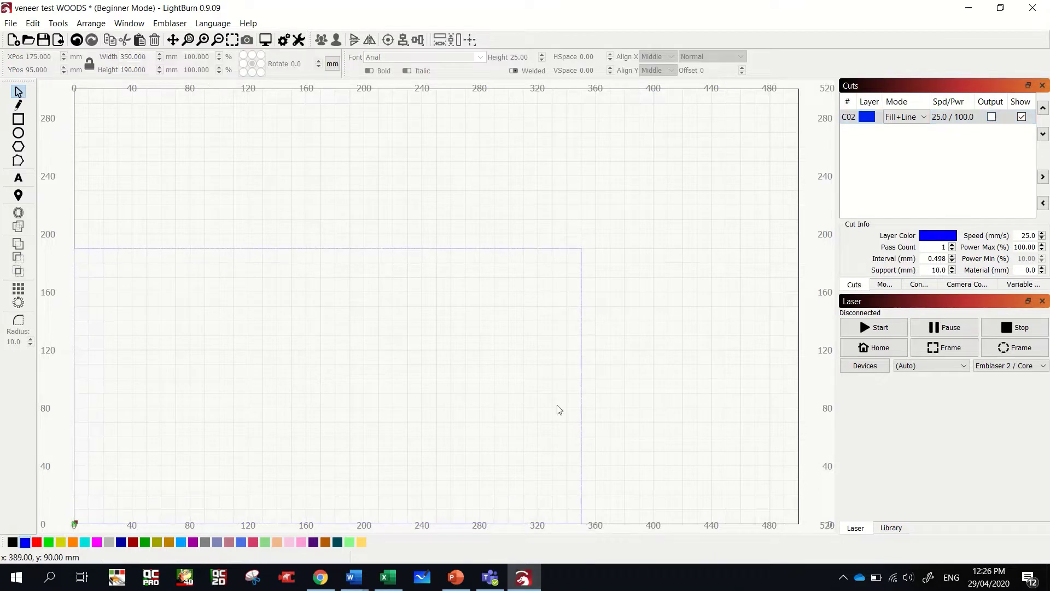
{"action": "left_click", "coordinate": [18, 145]}
{"action": "left_click_drag", "start_coordinate": [328, 405], "coordinate": [446, 516]}
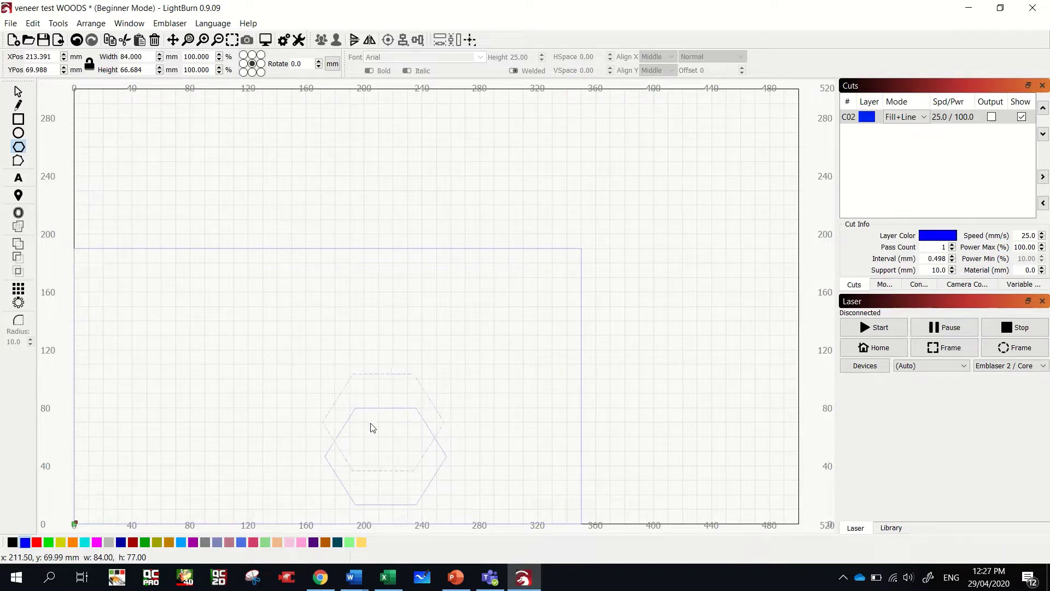
{"action": "key", "text": "Escape"}
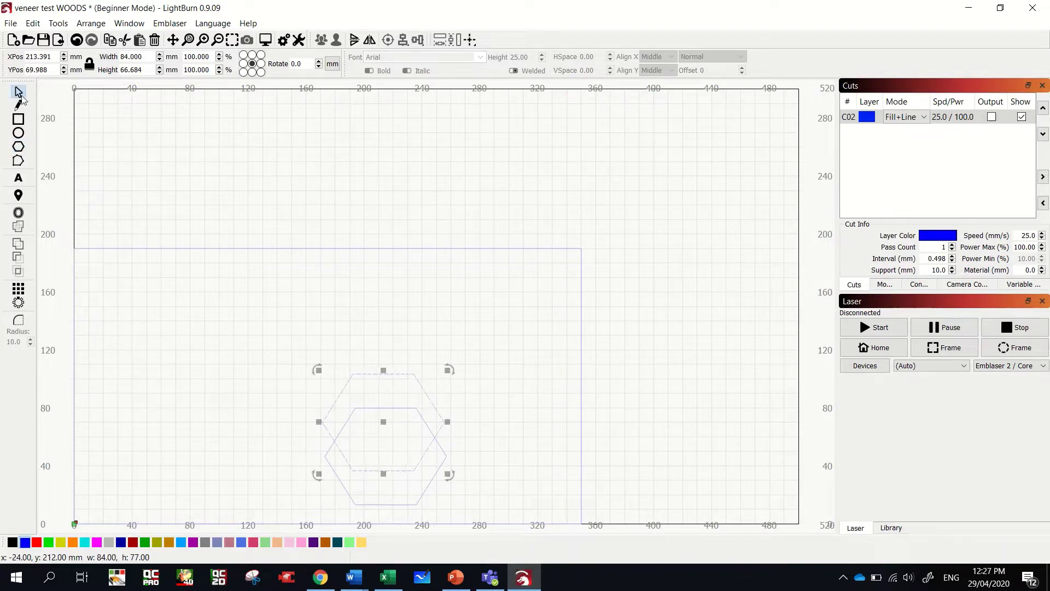
Move one hexagon to the left and lift the right hexagon level with it.
{"action": "left_click_drag", "start_coordinate": [385, 426], "coordinate": [256, 435]}
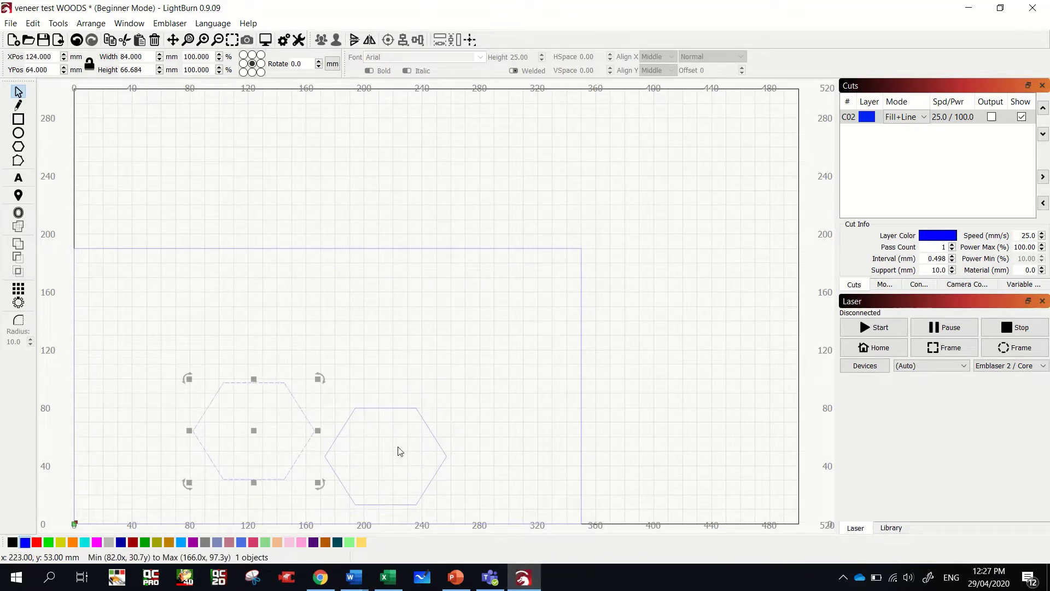
{"action": "left_click", "coordinate": [401, 452]}
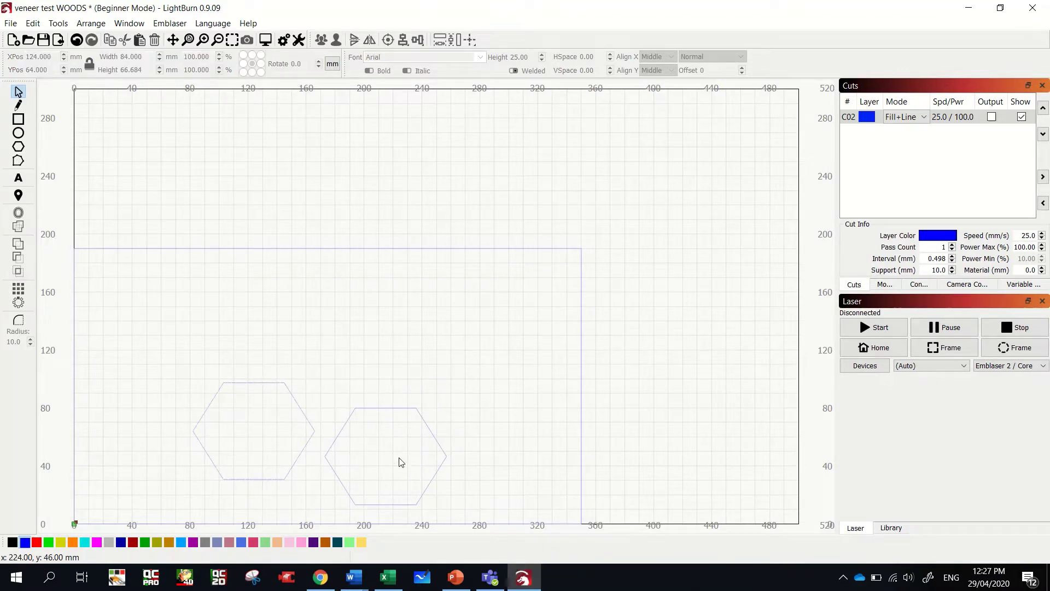
{"action": "left_click", "coordinate": [403, 416]}
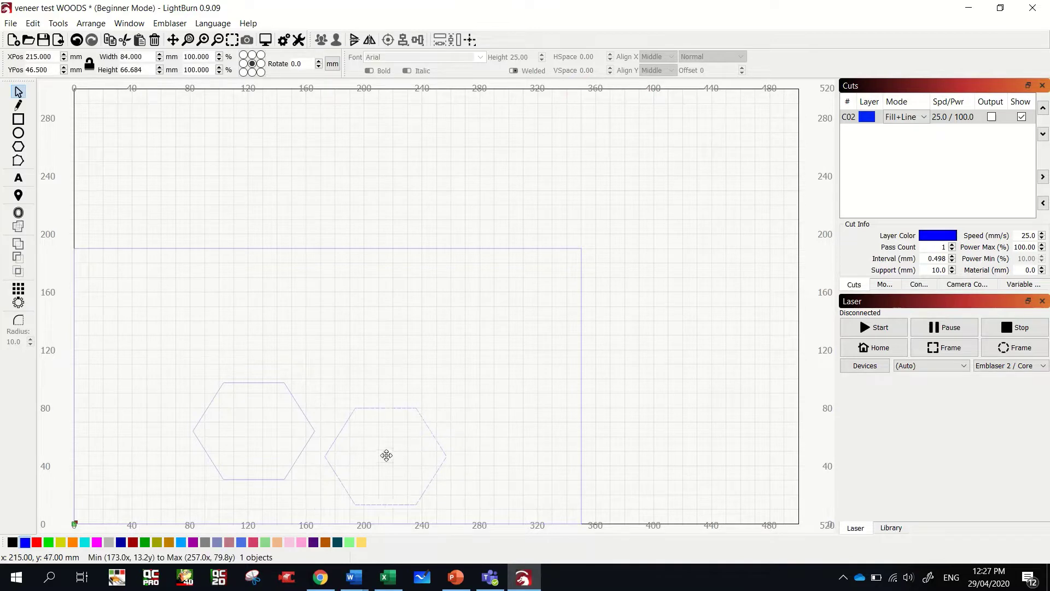
{"action": "left_click_drag", "start_coordinate": [387, 457], "coordinate": [324, 333]}
Replace the tilted top hexagon with a copy of the lower-right one placed above the pair.
{"action": "mouse_move", "coordinate": [387, 272]}
{"action": "left_mouse_down"}
{"action": "mouse_move", "coordinate": [394, 290]}
{"action": "mouse_move", "coordinate": [340, 383]}
{"action": "mouse_move", "coordinate": [406, 337]}
{"action": "mouse_move", "coordinate": [394, 279]}
{"action": "mouse_move", "coordinate": [385, 281]}
{"action": "left_mouse_up"}
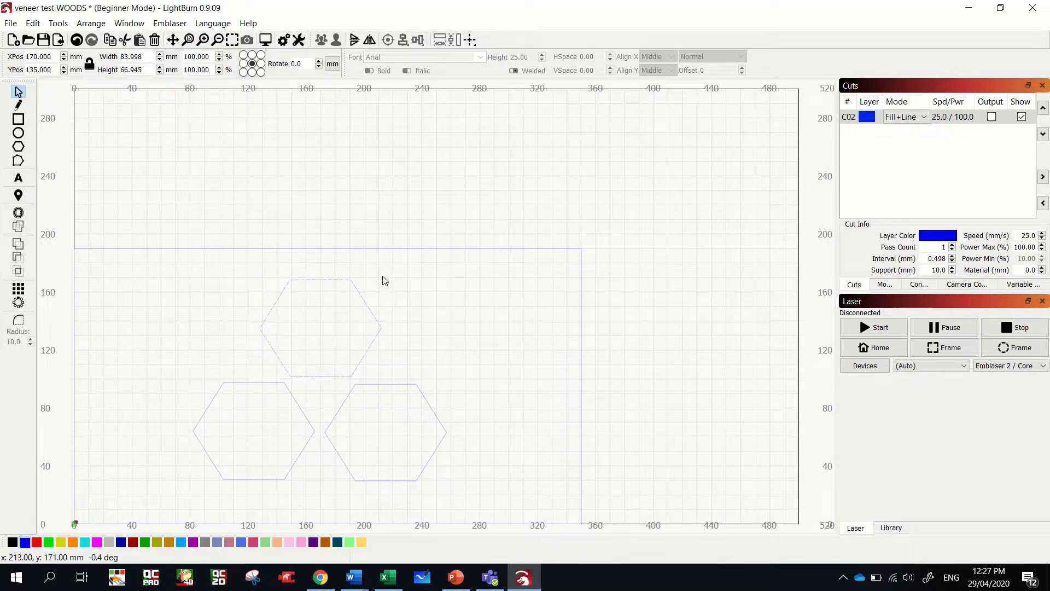
{"action": "left_click_drag", "start_coordinate": [385, 280], "coordinate": [385, 282]}
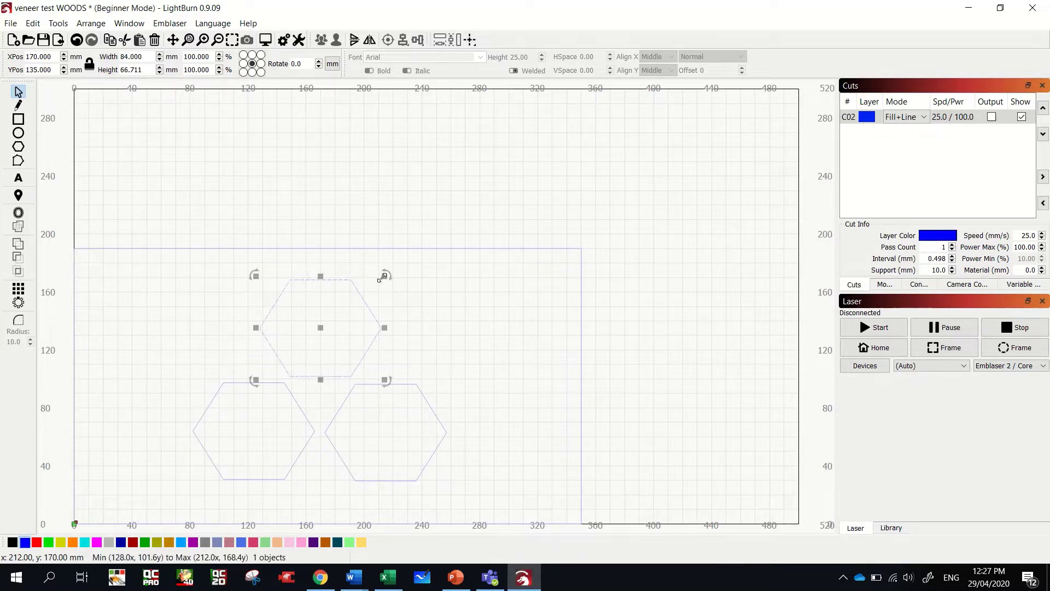
{"action": "key", "text": "Delete"}
{"action": "left_click", "coordinate": [372, 387]}
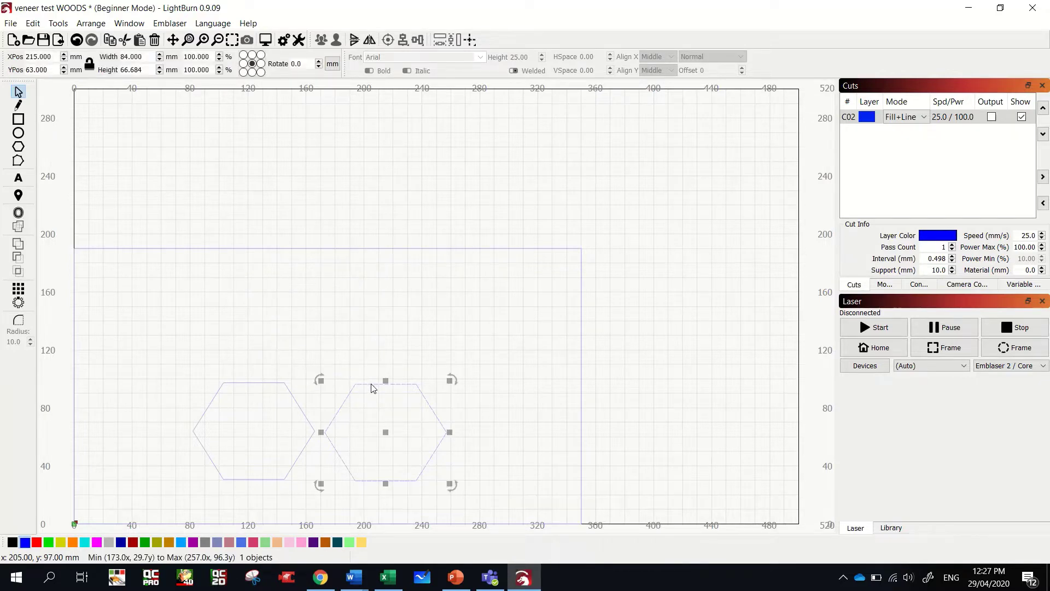
{"action": "key", "text": "ctrl+c"}
{"action": "key", "text": "ctrl+v"}
{"action": "left_click_drag", "start_coordinate": [371, 386], "coordinate": [323, 331]}
Align the two lower hexagons level with each other.
{"action": "left_click", "coordinate": [464, 379]}
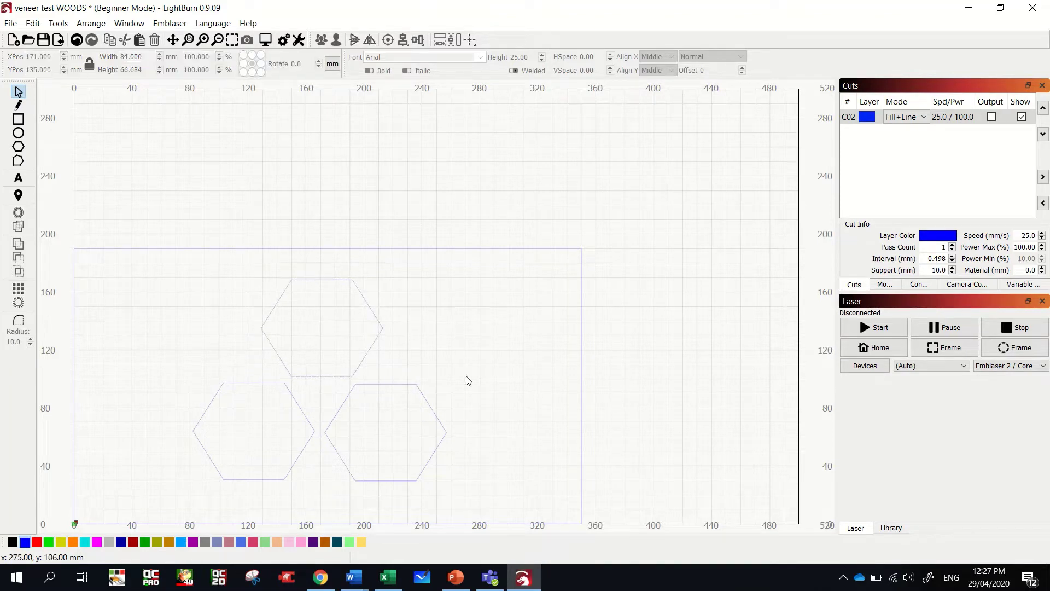
{"action": "left_click", "coordinate": [299, 405]}
{"action": "left_click", "coordinate": [349, 405], "text": "shift"}
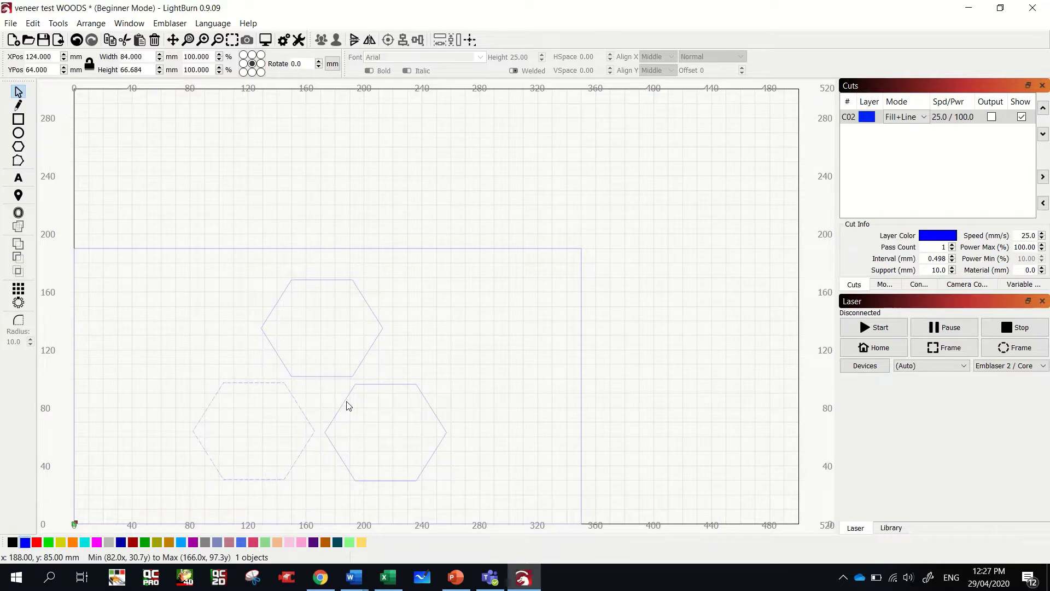
{"action": "left_click", "coordinate": [419, 40]}
{"action": "left_click", "coordinate": [454, 76]}
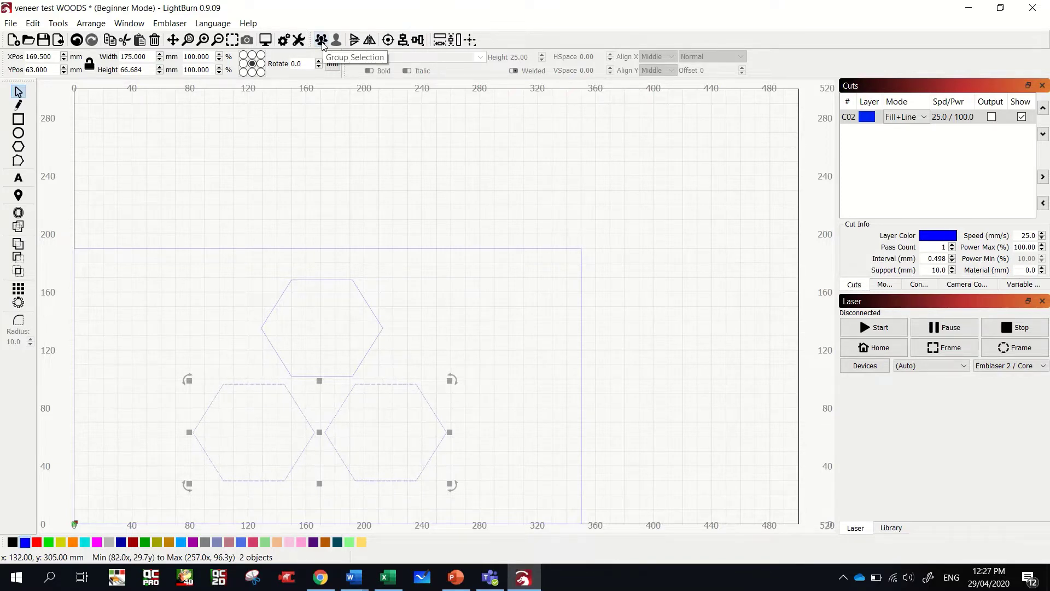
Centre the top hexagon over the grouped lower pair, making a 175 × 139 mm cluster.
{"action": "left_click", "coordinate": [372, 348]}
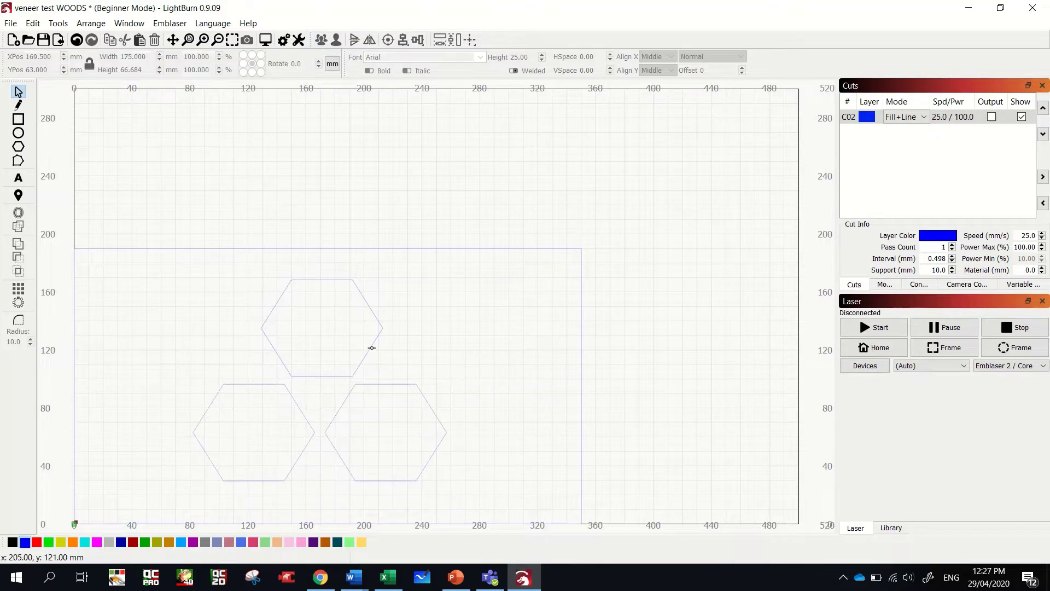
{"action": "left_click", "coordinate": [373, 349]}
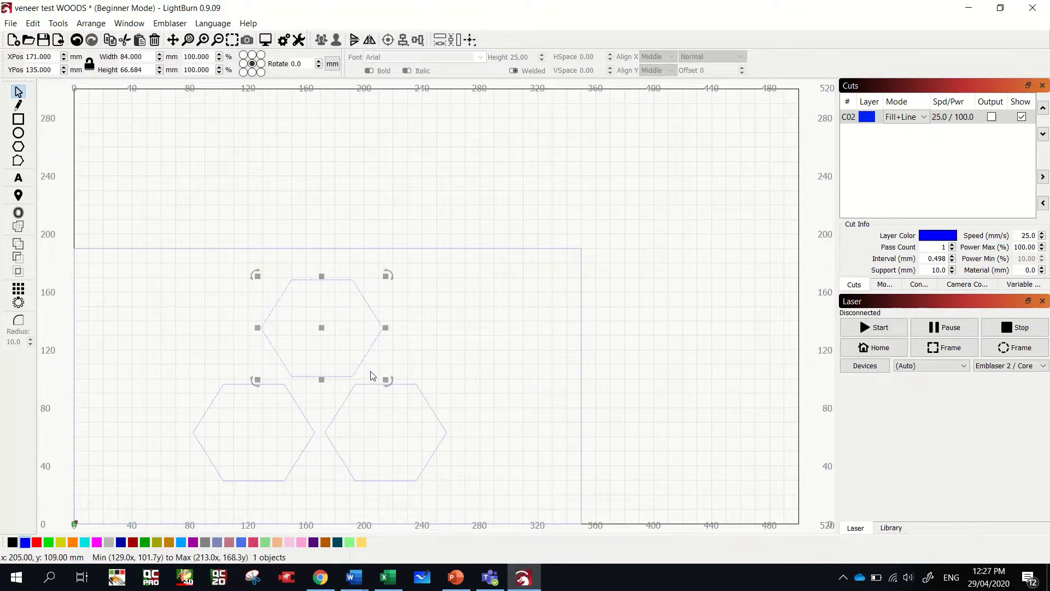
{"action": "left_click", "coordinate": [364, 386]}
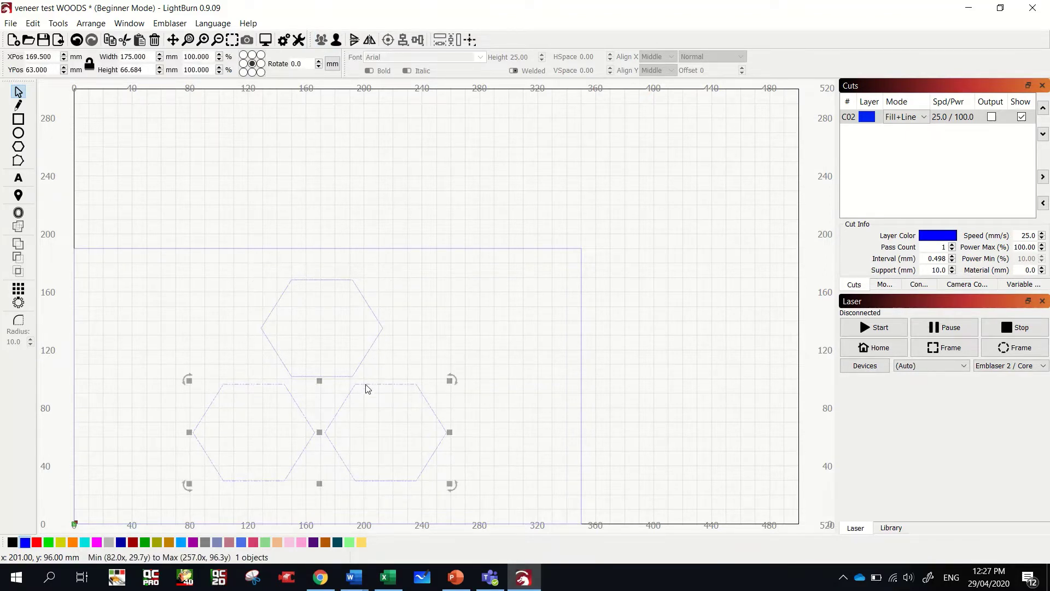
{"action": "left_click", "coordinate": [371, 349], "text": "shift"}
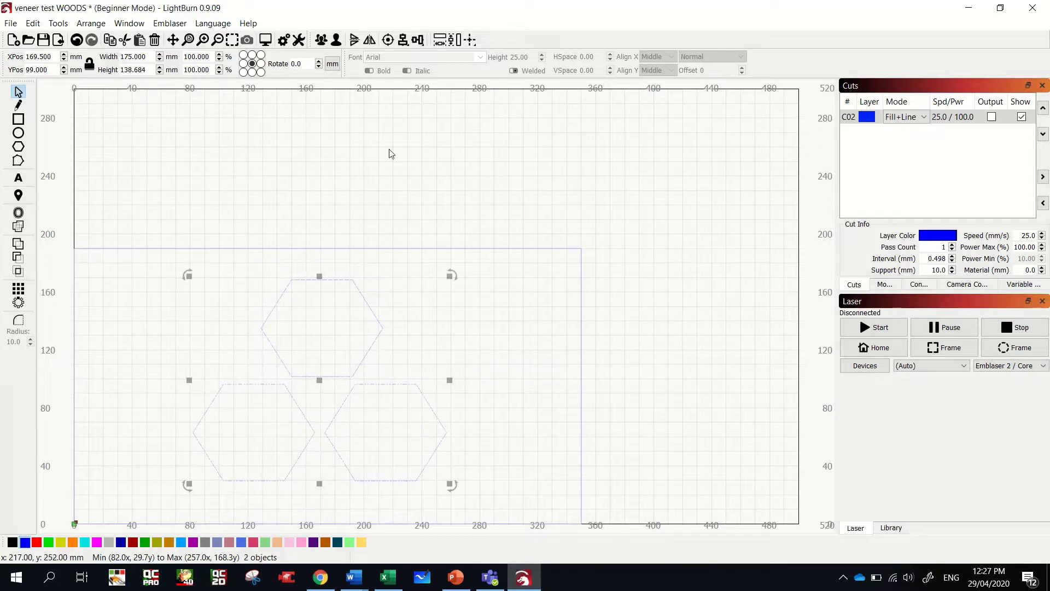
{"action": "left_click", "coordinate": [418, 40]}
{"action": "left_click", "coordinate": [418, 39]}
{"action": "left_click", "coordinate": [418, 39]}
{"action": "left_click", "coordinate": [433, 68]}
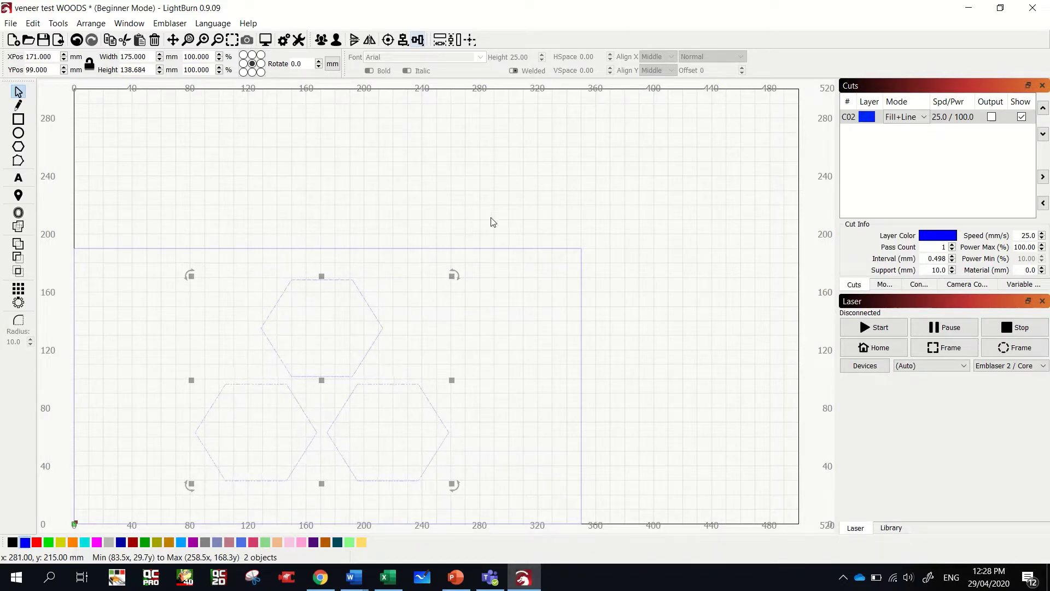
{"action": "left_click", "coordinate": [525, 306]}
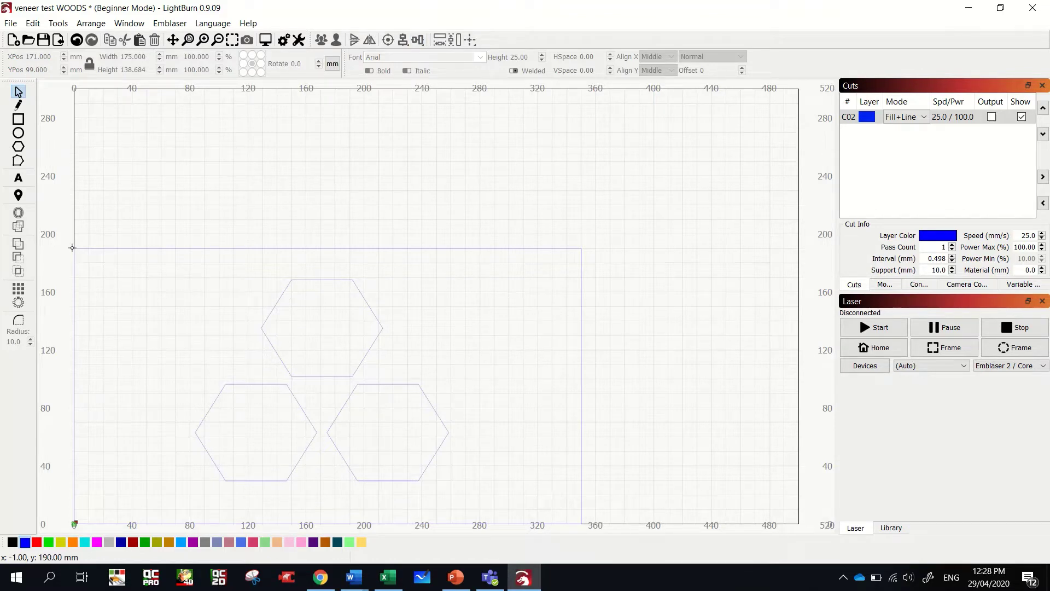
Centre the hexagon cluster horizontally within the 350 × 190 mm board outline.
{"action": "left_click_drag", "start_coordinate": [70, 242], "coordinate": [591, 529]}
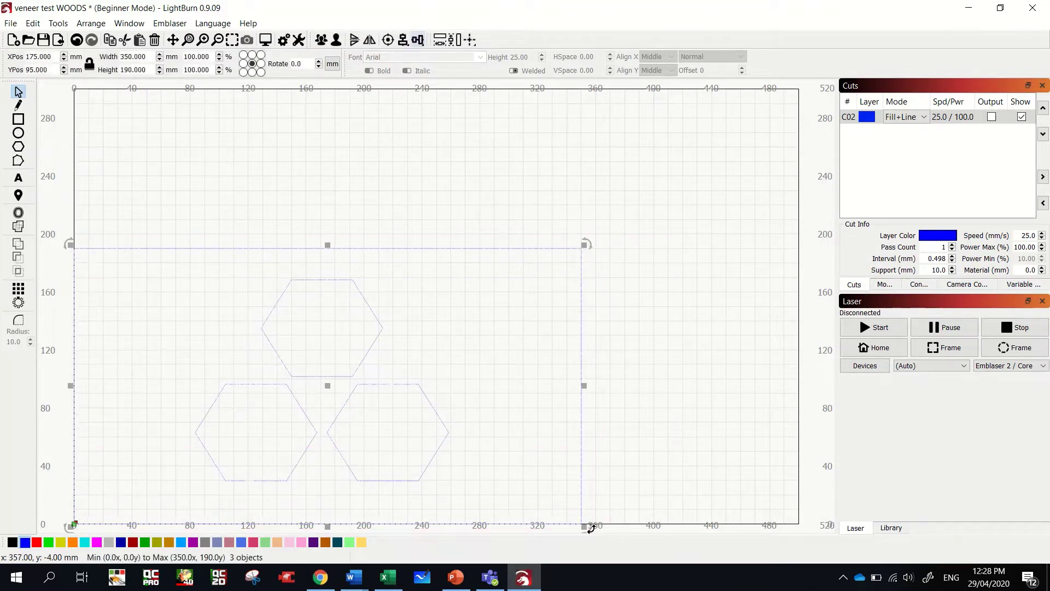
{"action": "left_click", "coordinate": [403, 39]}
{"action": "left_click", "coordinate": [430, 69]}
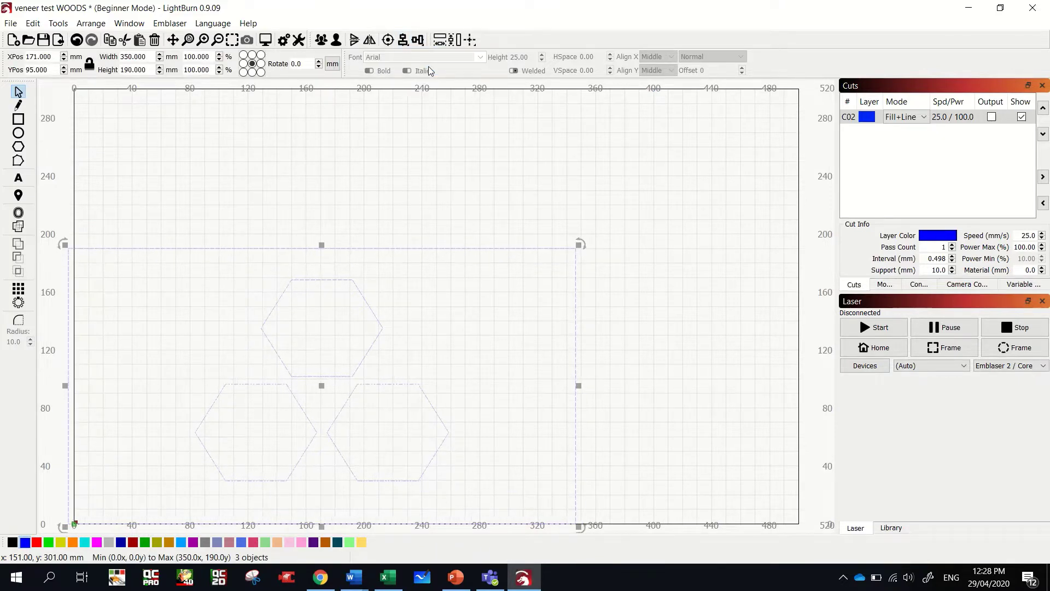
{"action": "left_click", "coordinate": [438, 279]}
{"action": "left_click", "coordinate": [370, 349]}
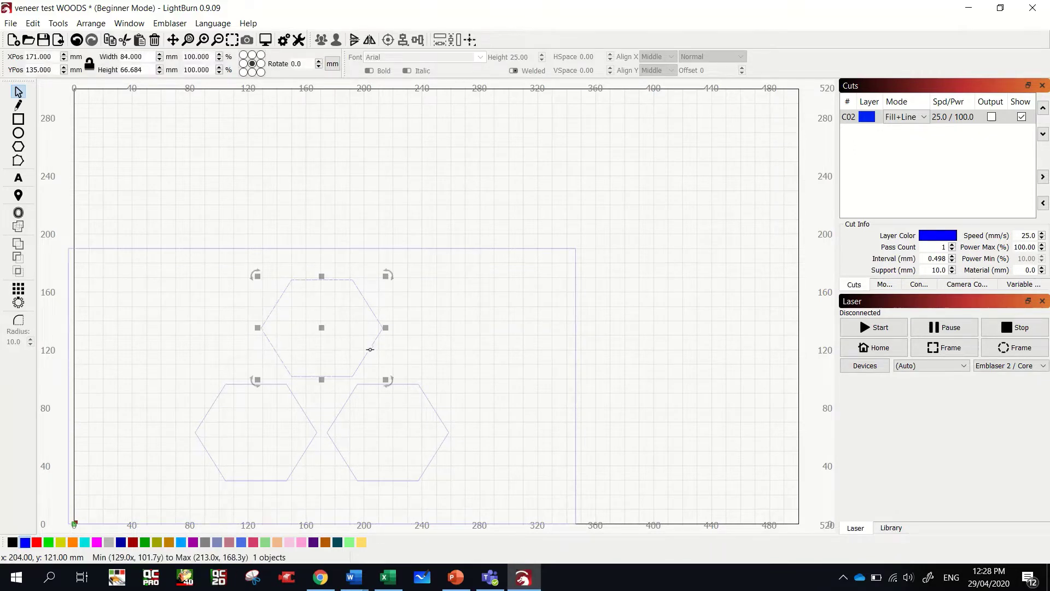
{"action": "left_click", "coordinate": [407, 386], "text": "shift"}
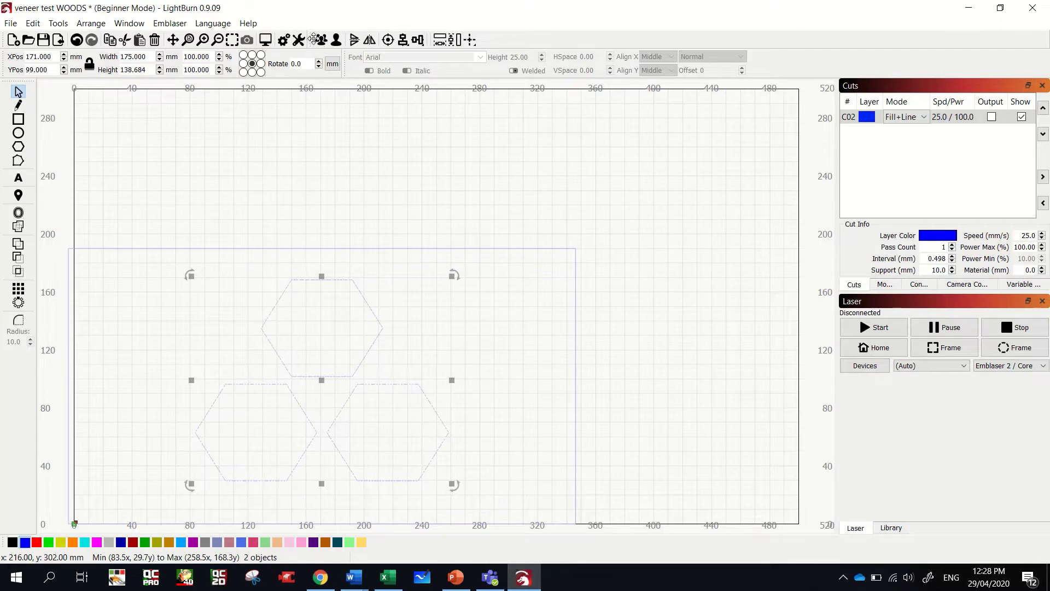
{"action": "left_click", "coordinate": [445, 298]}
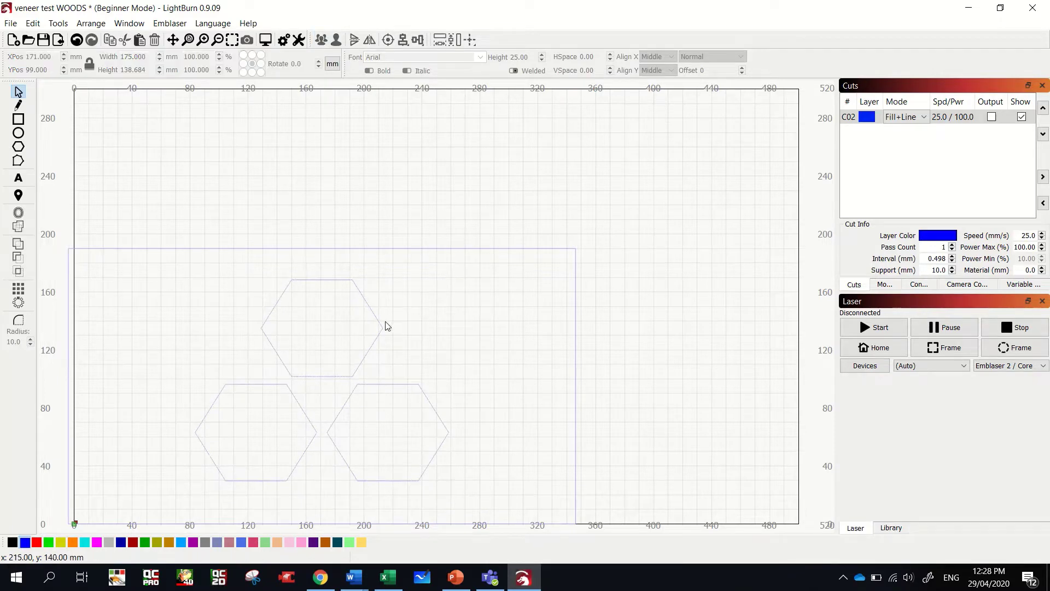
Select everything and centre the hexagons vertically within the board outline.
{"action": "key", "text": "ctrl+a"}
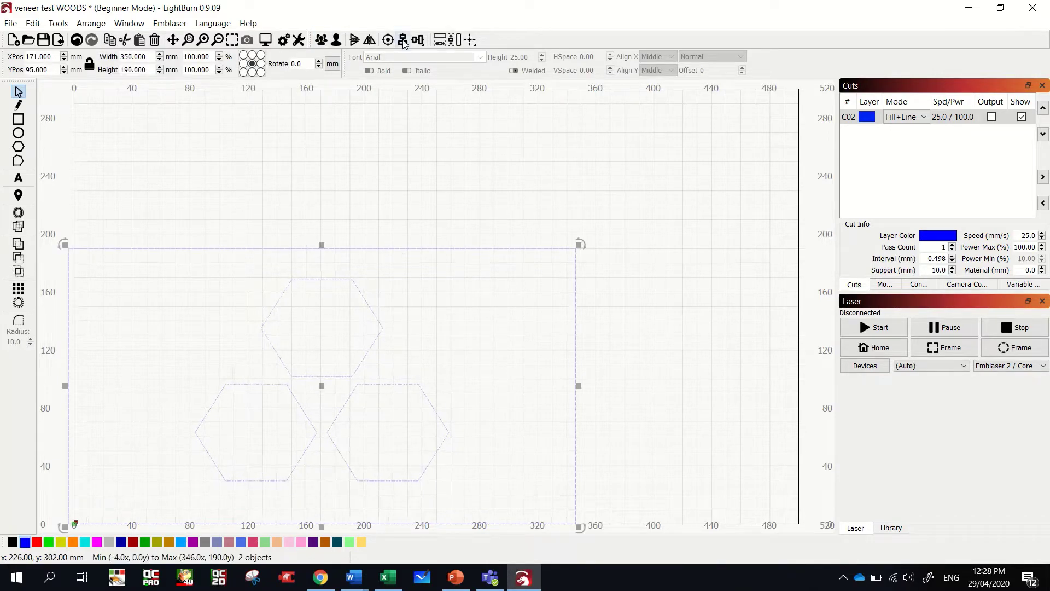
{"action": "left_click", "coordinate": [418, 40]}
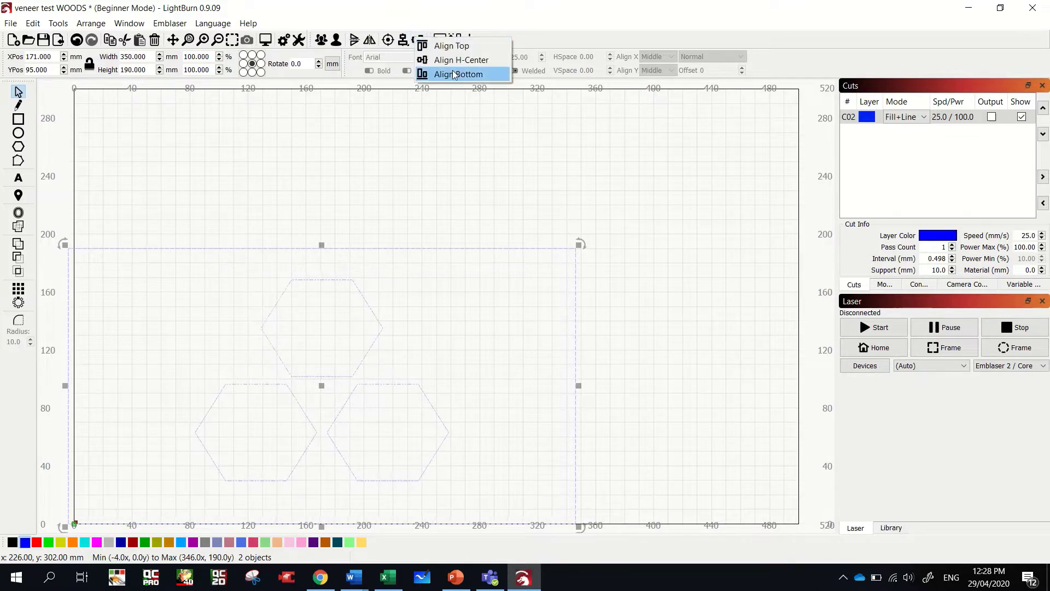
{"action": "left_click", "coordinate": [462, 60]}
{"action": "left_click", "coordinate": [669, 244]}
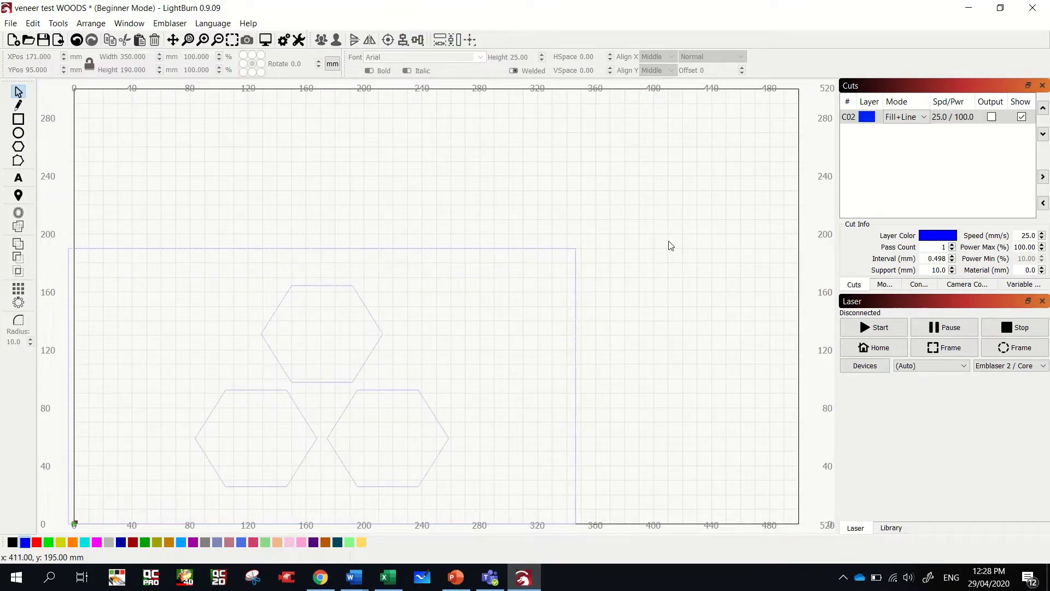
{"action": "scroll", "coordinate": [669, 244], "scroll_direction": "down", "scroll_amount": 1}
{"action": "scroll", "coordinate": [662, 251], "scroll_direction": "up", "scroll_amount": 1}
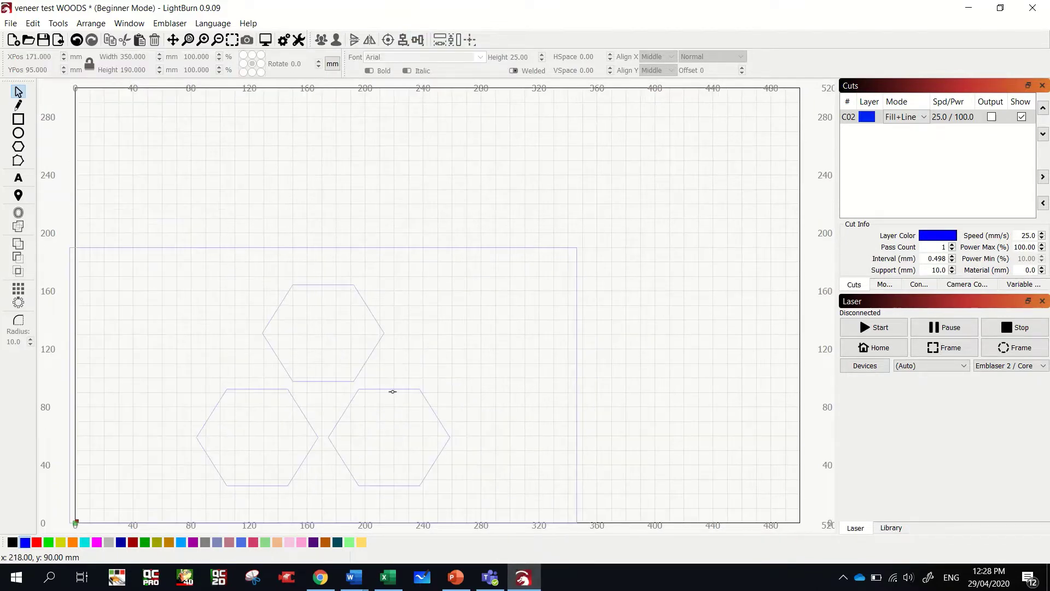
Assign the hexagon group to the red C01 layer and turn on C01 output.
{"action": "left_click", "coordinate": [393, 392]}
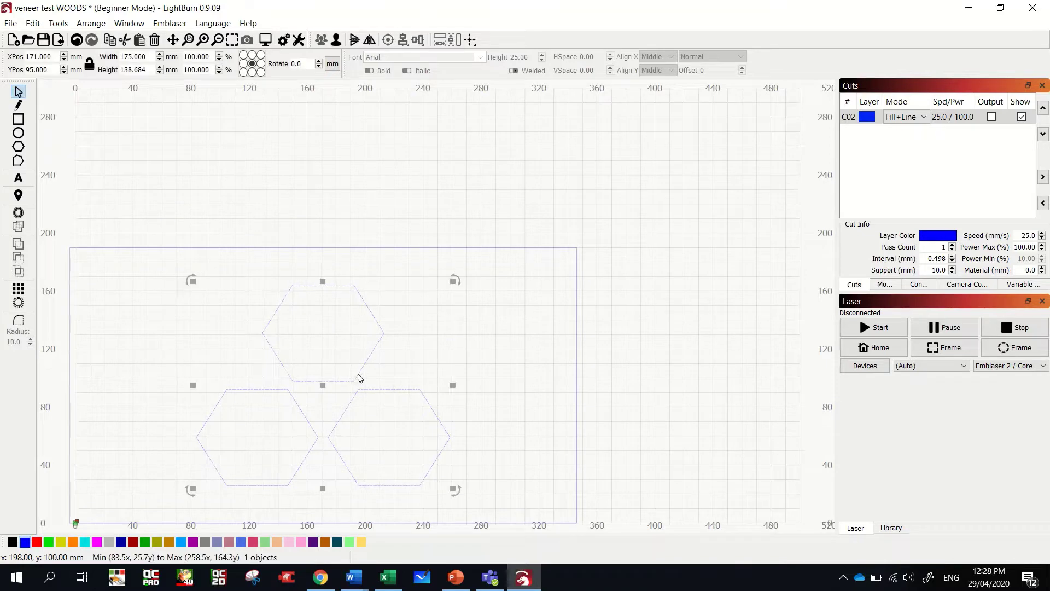
{"action": "left_click", "coordinate": [36, 544]}
{"action": "left_click", "coordinate": [686, 304]}
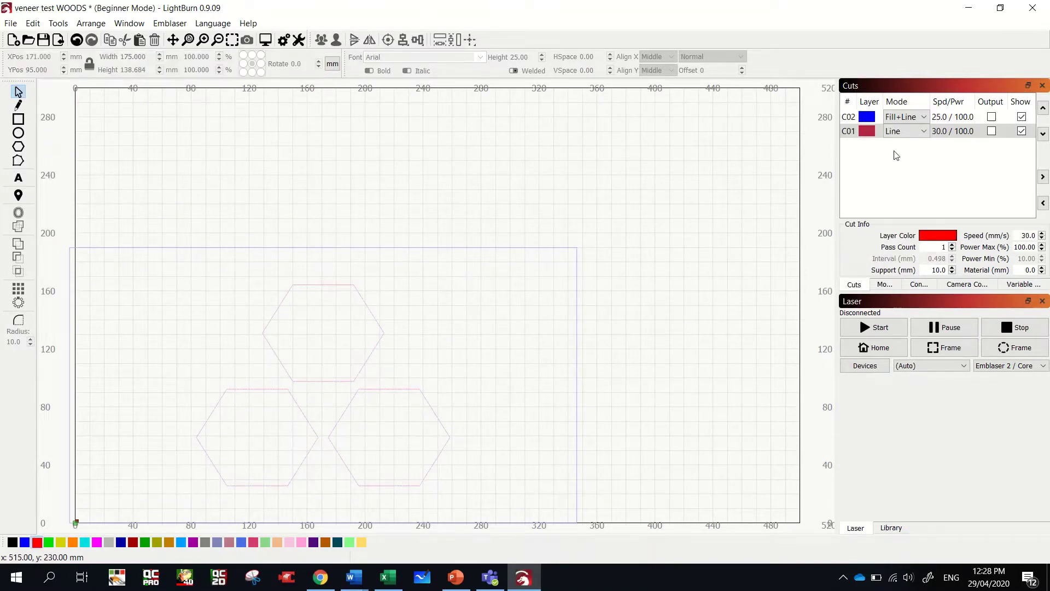
{"action": "left_click", "coordinate": [992, 131]}
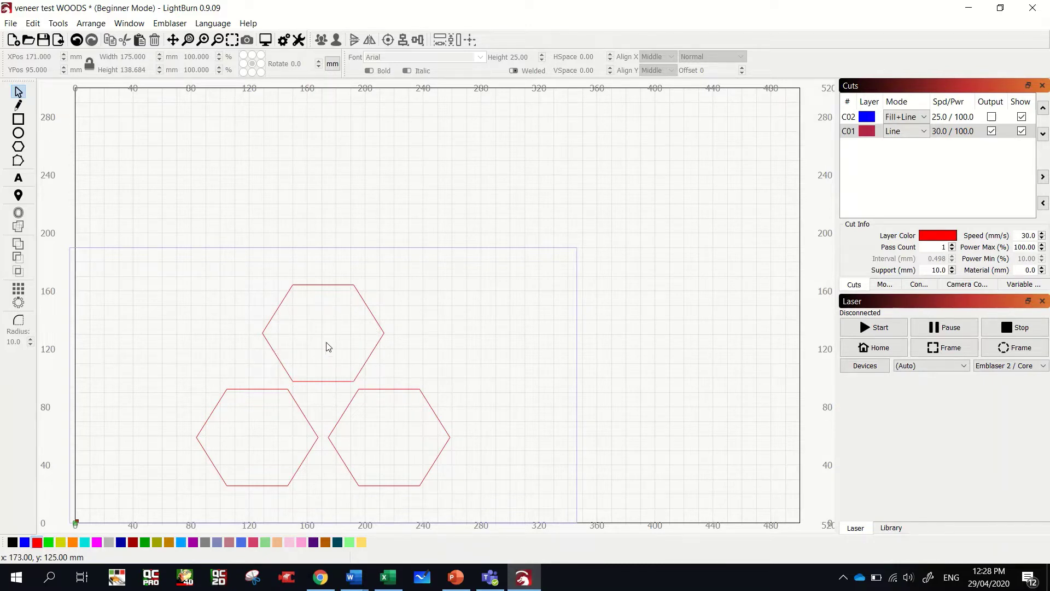
{"action": "left_click", "coordinate": [18, 25]}
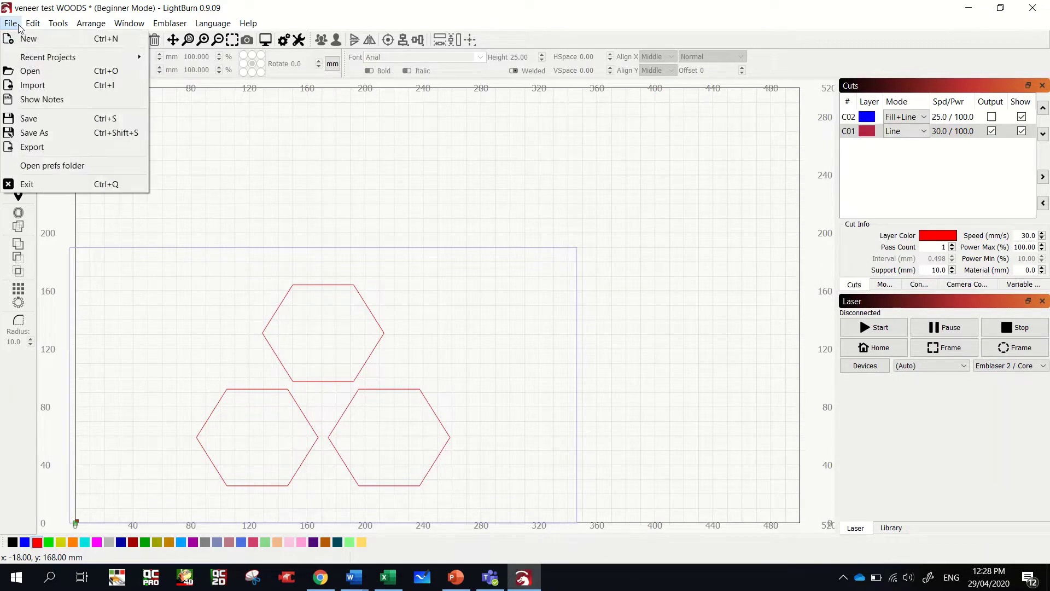
{"action": "left_click", "coordinate": [34, 133]}
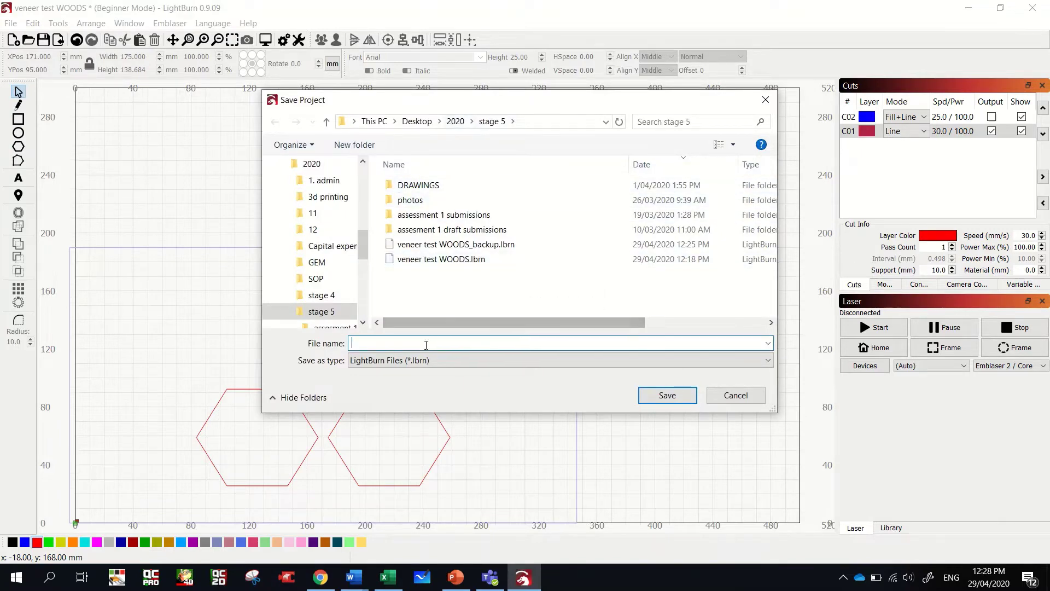
{"action": "type", "text": "veneer"}
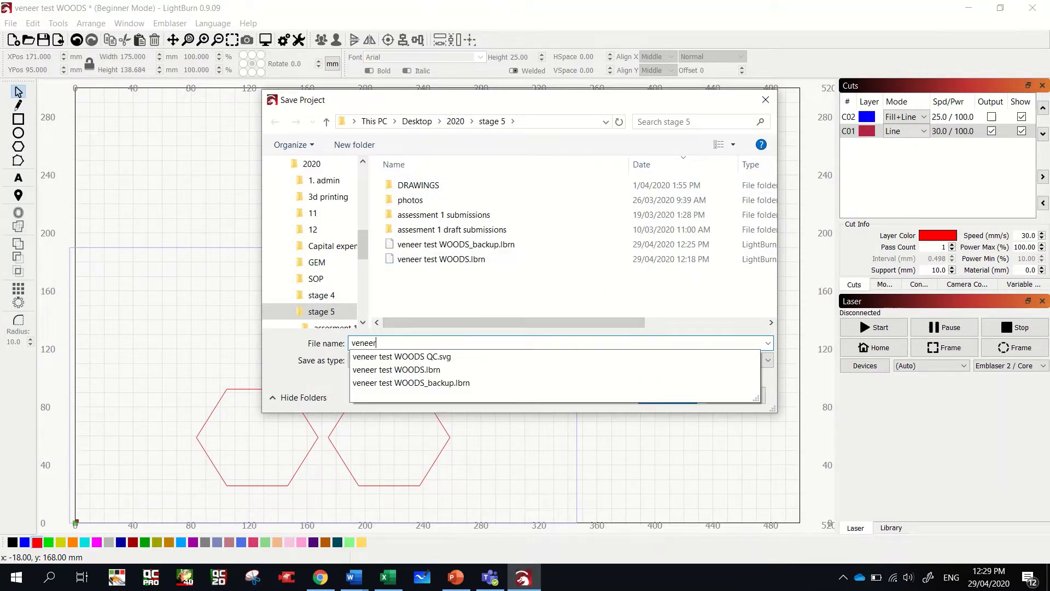
{"action": "type", "text": " test 2 woods"}
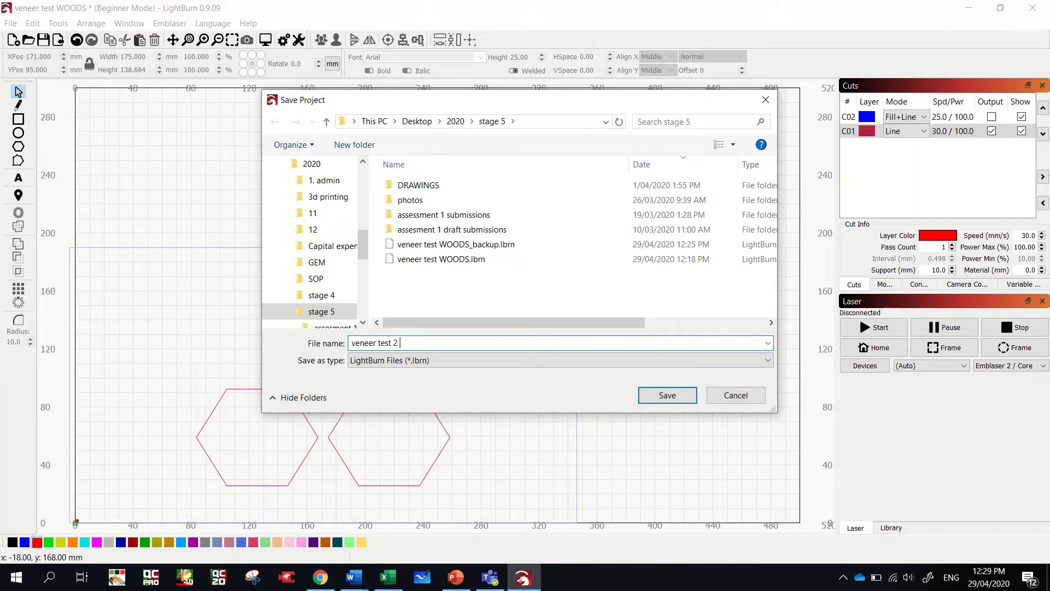
{"action": "left_click", "coordinate": [667, 396]}
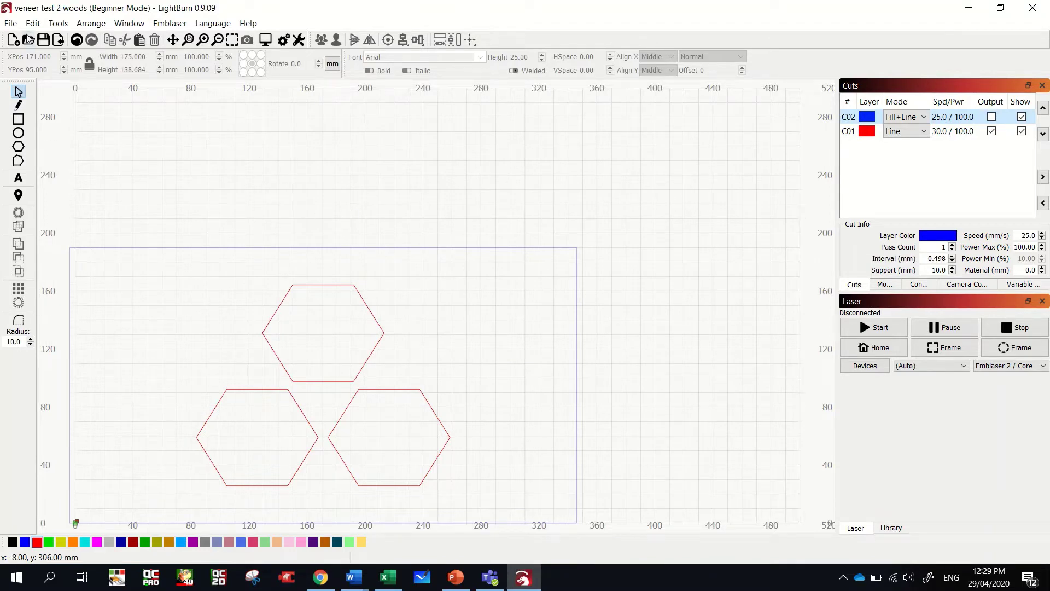
Export the hexagons as AutoCAD DXF file 'veneer test 2 woods' into the stage 5 folder.
{"action": "left_click", "coordinate": [10, 23]}
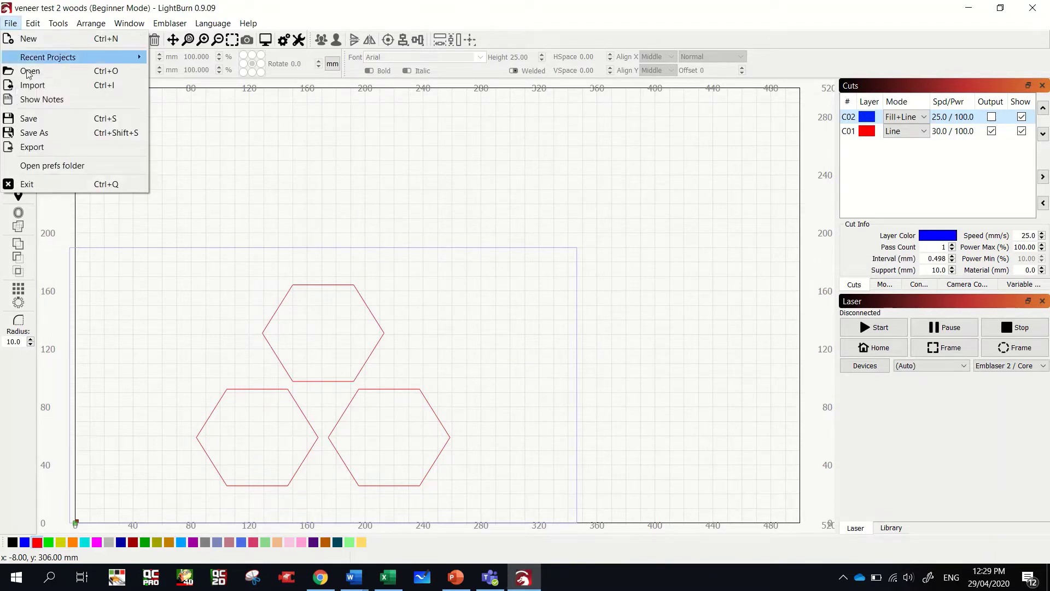
{"action": "left_click", "coordinate": [49, 147]}
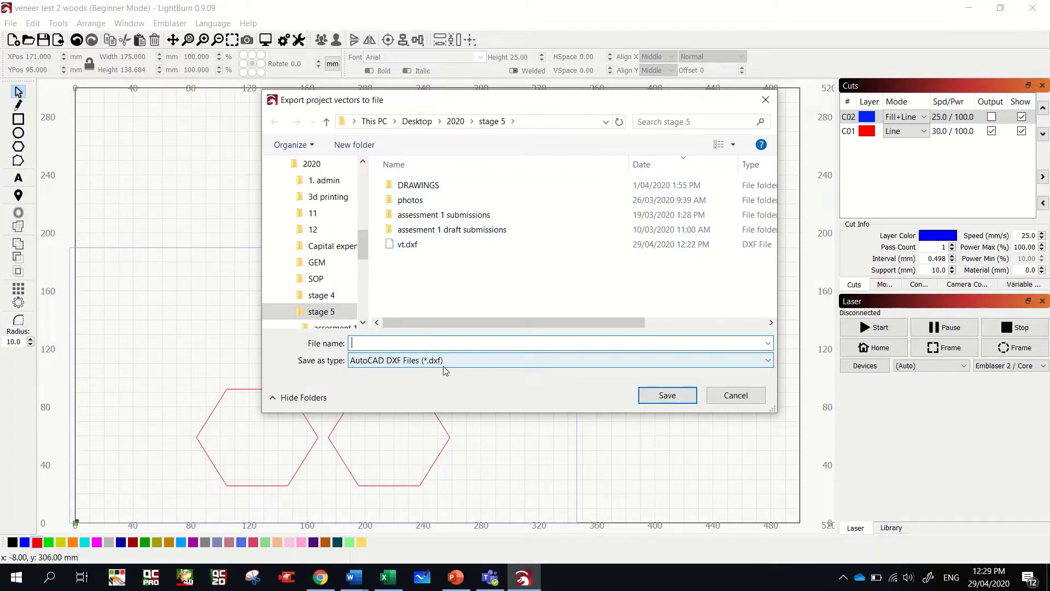
{"action": "left_click", "coordinate": [446, 371]}
{"action": "left_click", "coordinate": [446, 377]}
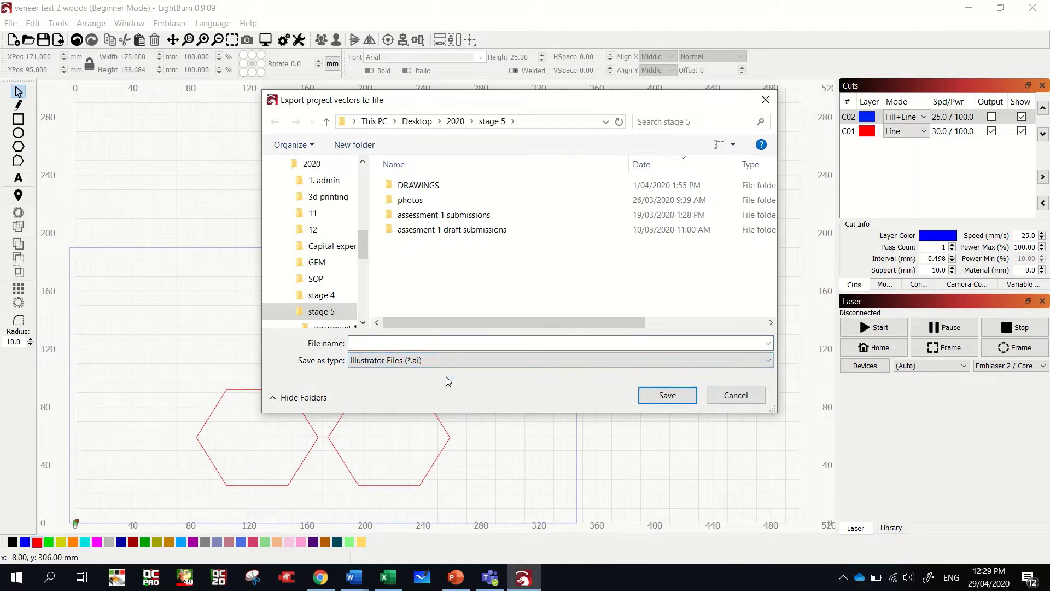
{"action": "left_click", "coordinate": [453, 363]}
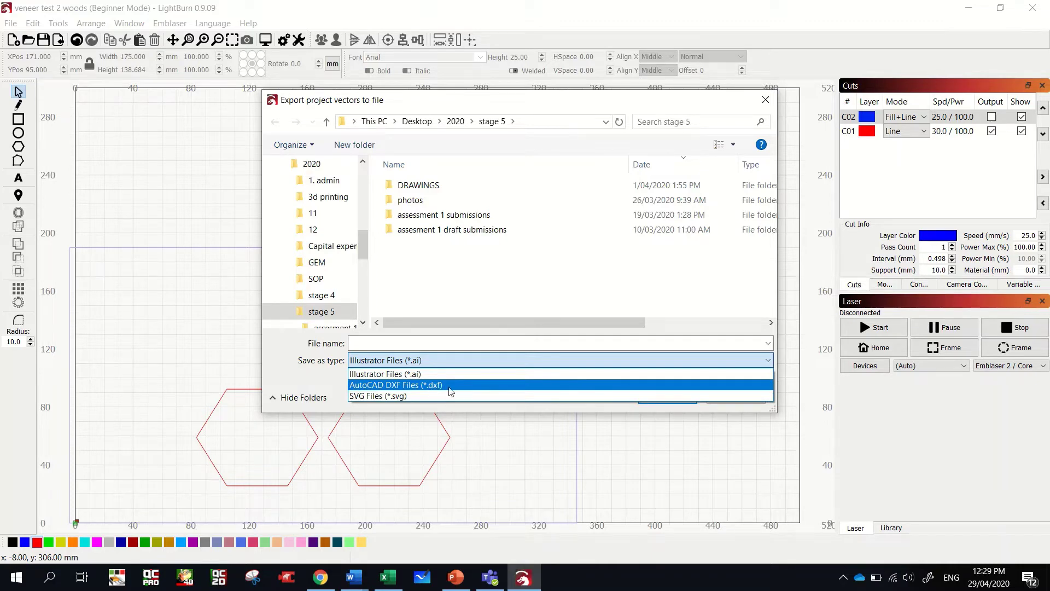
{"action": "left_click", "coordinate": [450, 386]}
{"action": "left_click", "coordinate": [411, 344]}
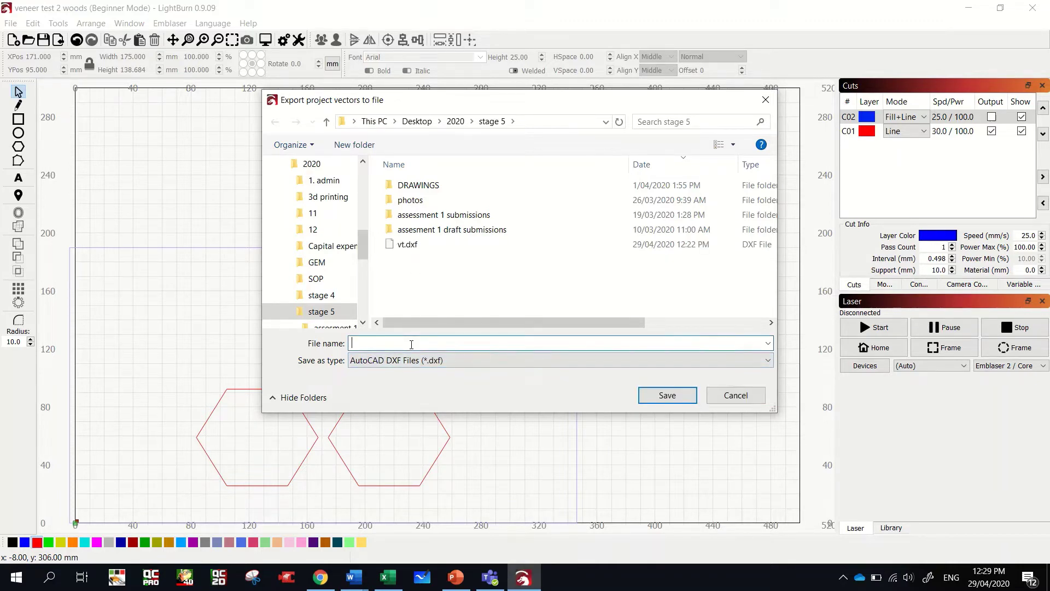
{"action": "type", "text": "veneer"}
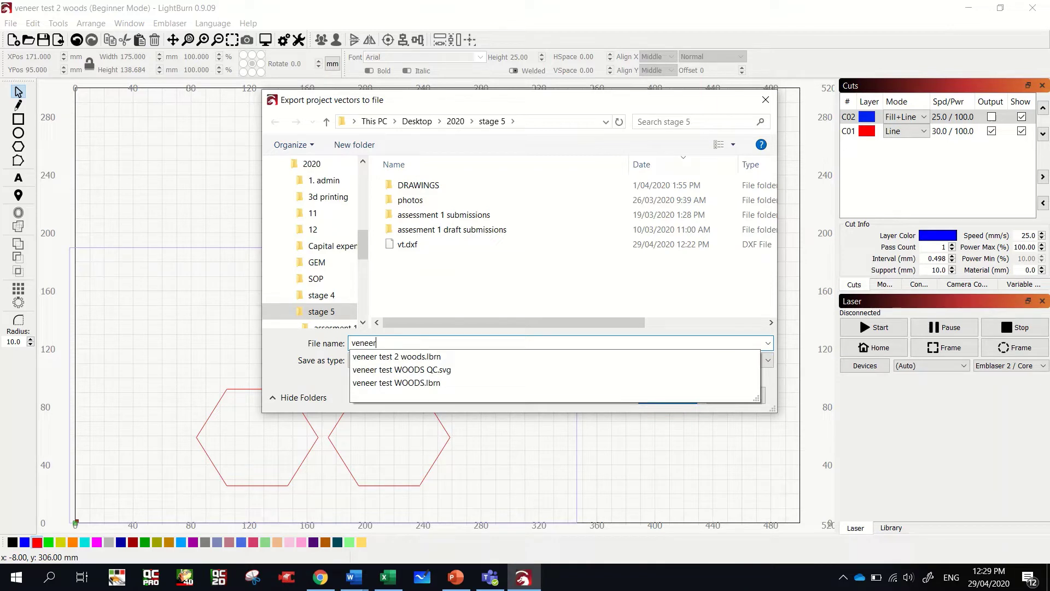
{"action": "type", "text": " test  2 woods"}
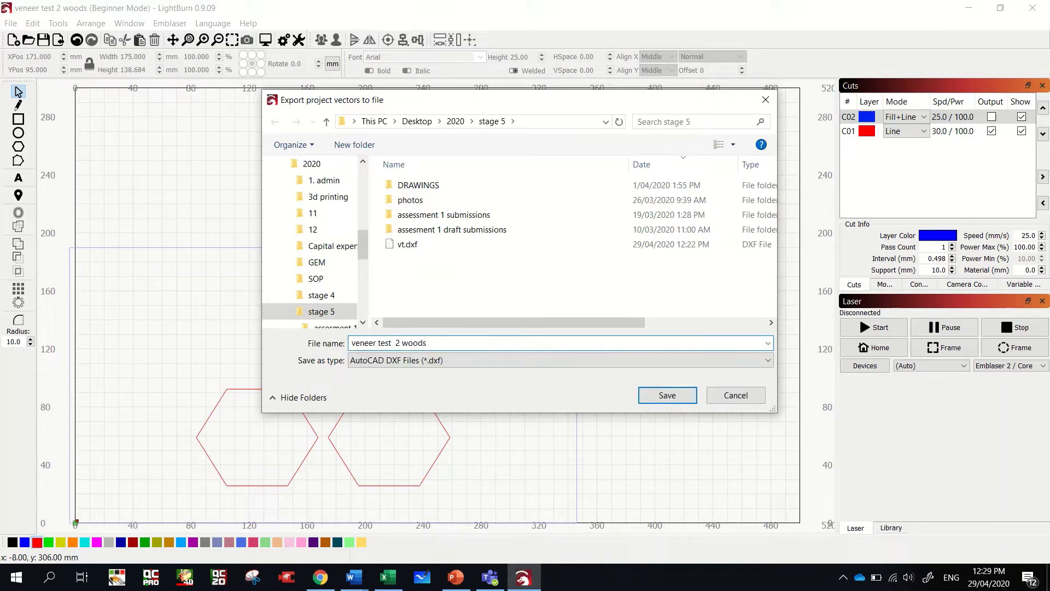
{"action": "left_click", "coordinate": [648, 395]}
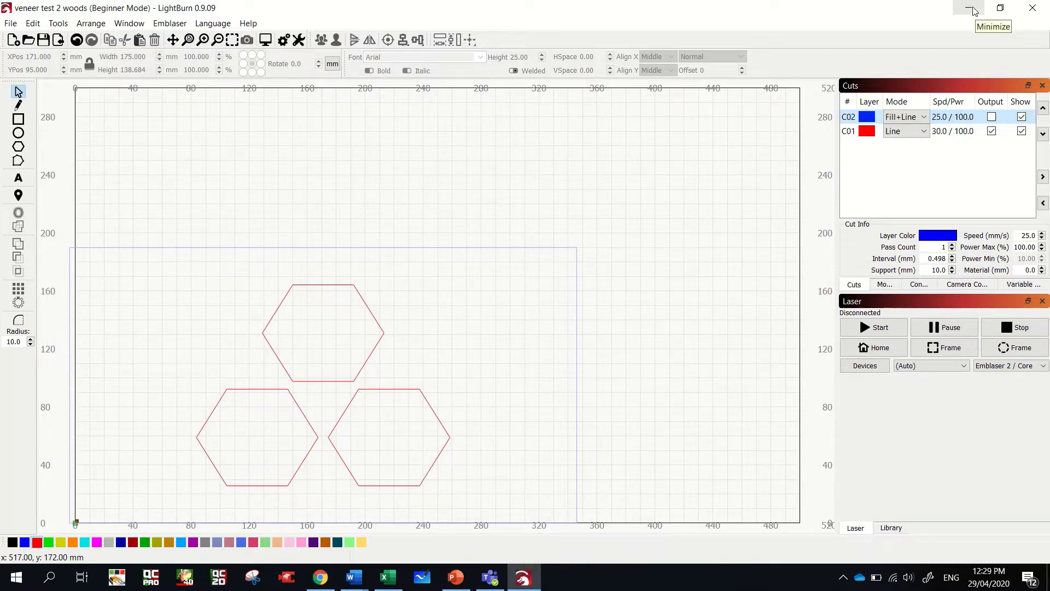
Open QuickCAM 2D Design and accept a new 350 × 190 mm billet, 19 mm thick.
{"action": "left_click", "coordinate": [973, 11]}
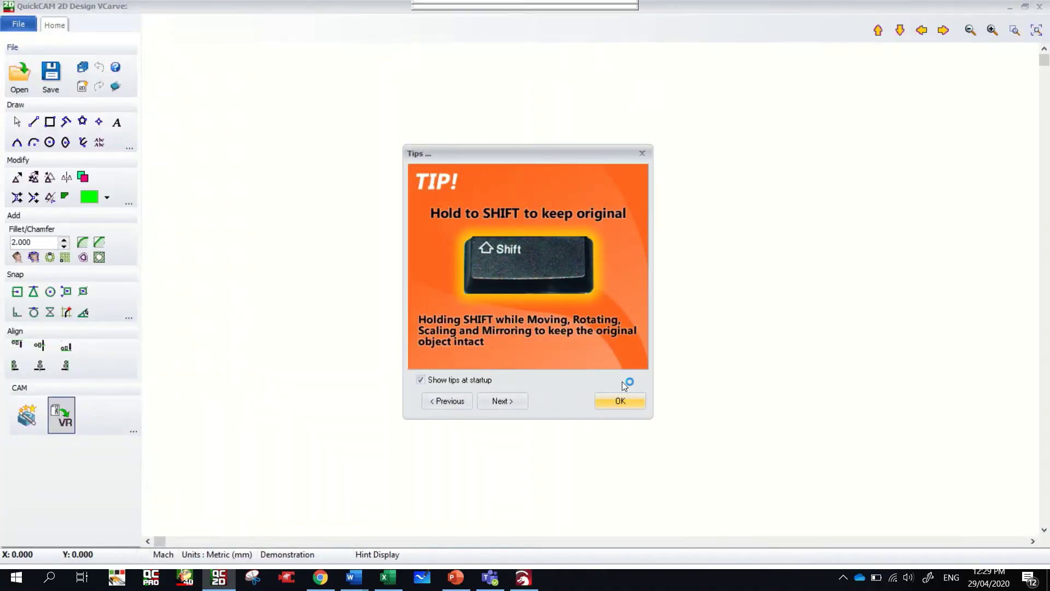
{"action": "left_click", "coordinate": [621, 405]}
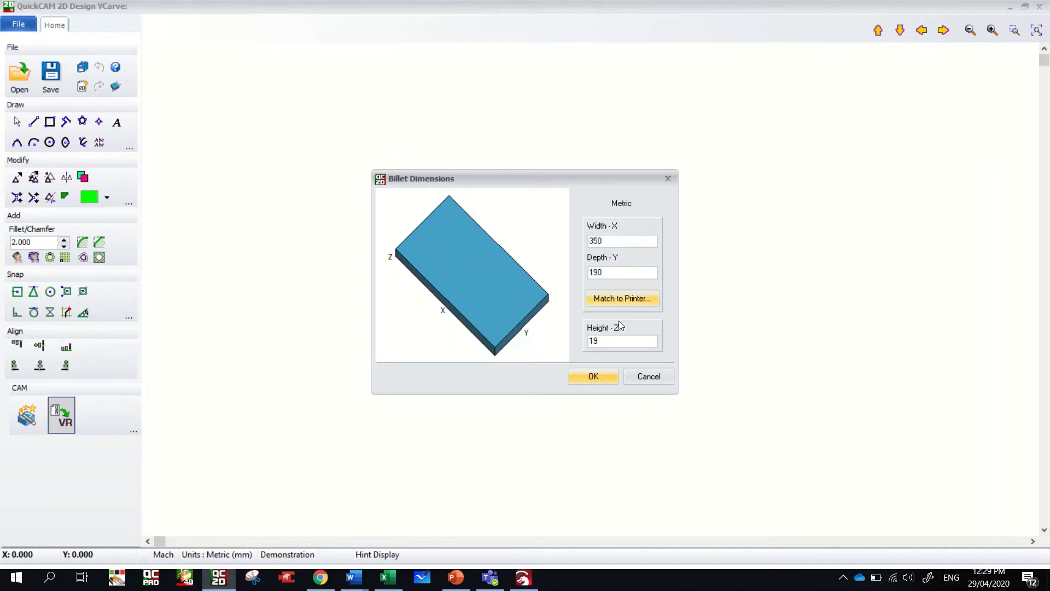
{"action": "left_click", "coordinate": [594, 377]}
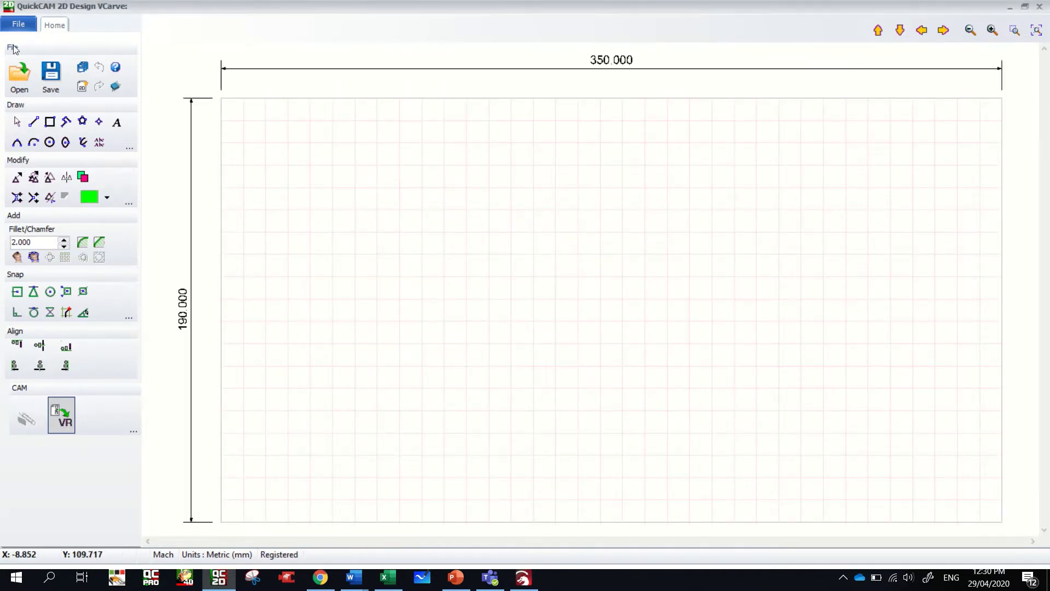
Import veneer test 2 woods.dxf through File > Import onto the billet.
{"action": "left_click", "coordinate": [19, 24]}
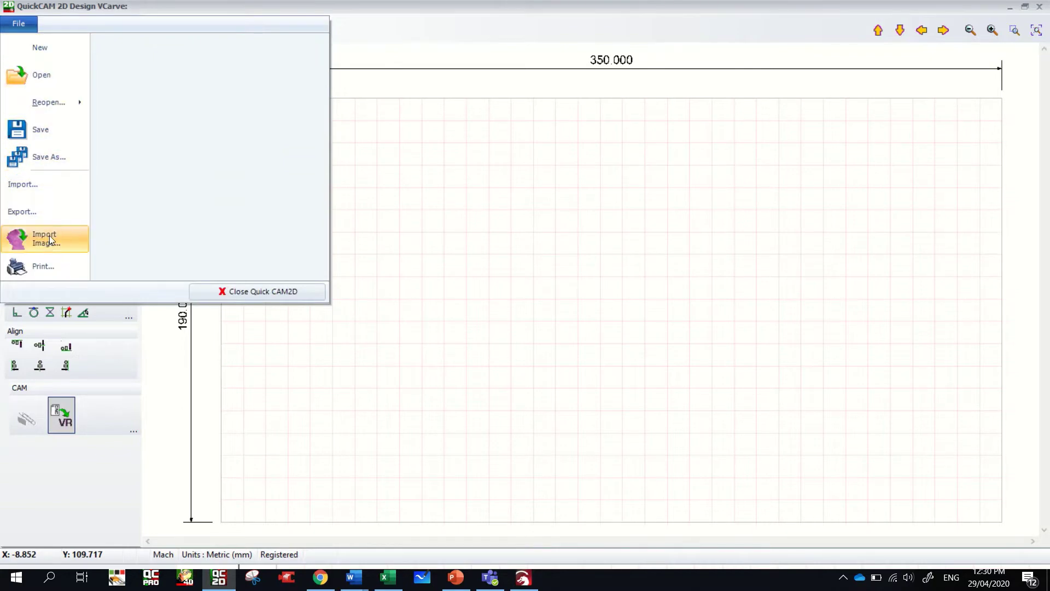
{"action": "left_click", "coordinate": [48, 185]}
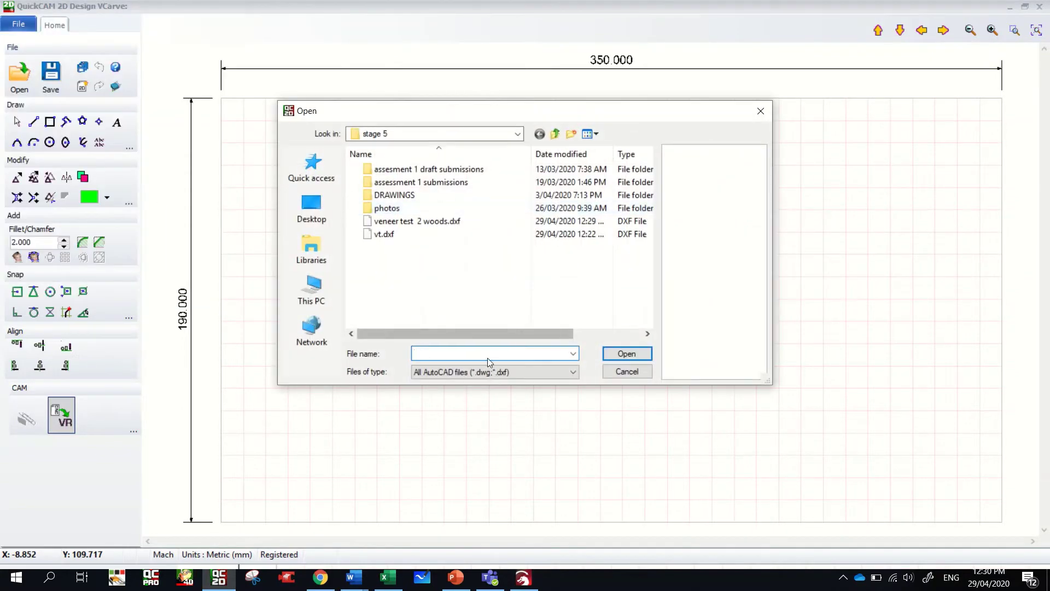
{"action": "left_click", "coordinate": [519, 375]}
{"action": "left_click", "coordinate": [507, 375]}
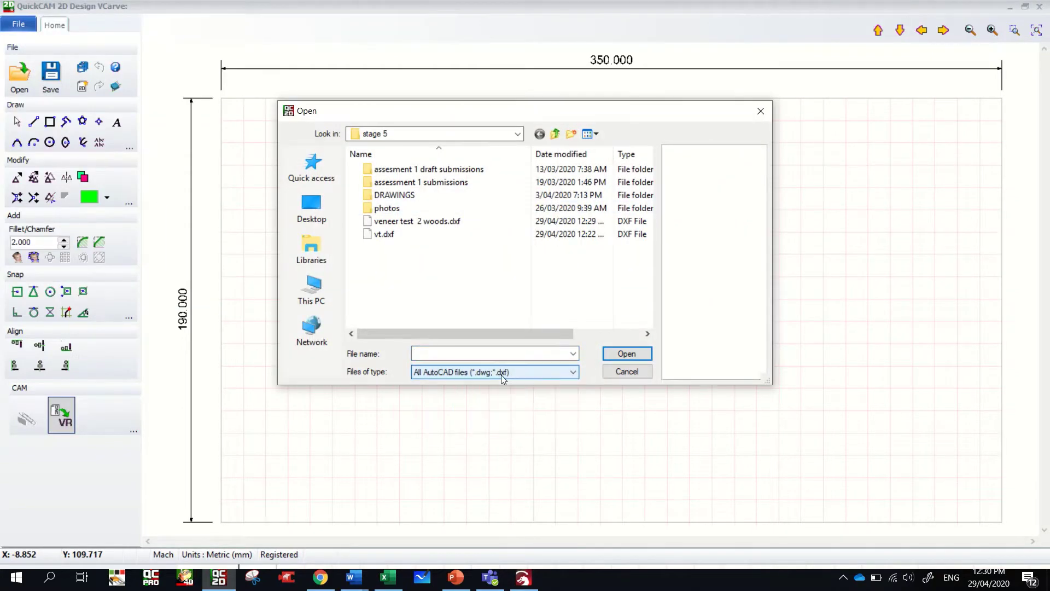
{"action": "left_click", "coordinate": [407, 225]}
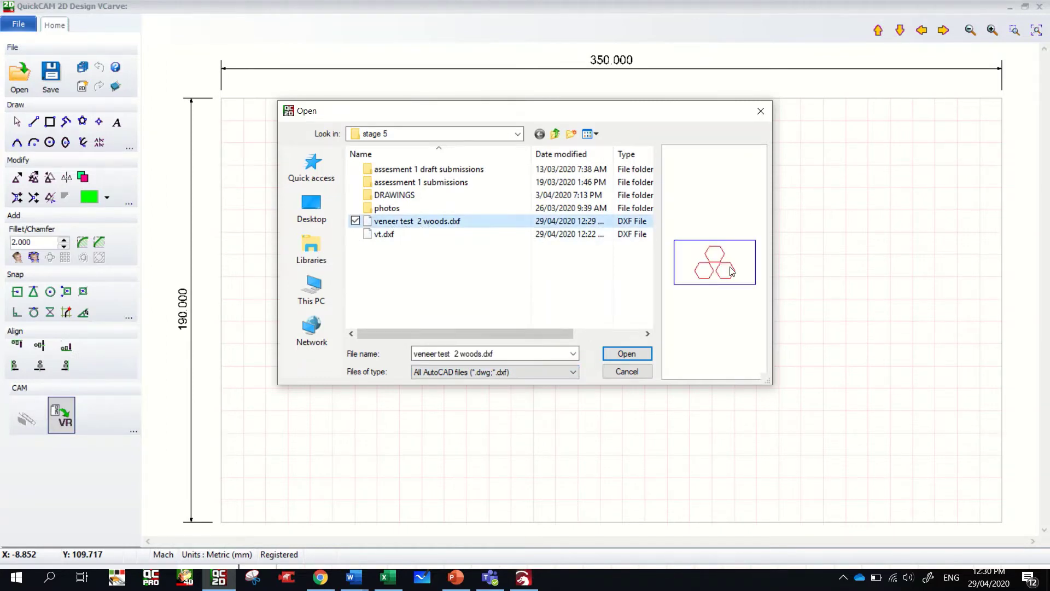
{"action": "left_click", "coordinate": [633, 355]}
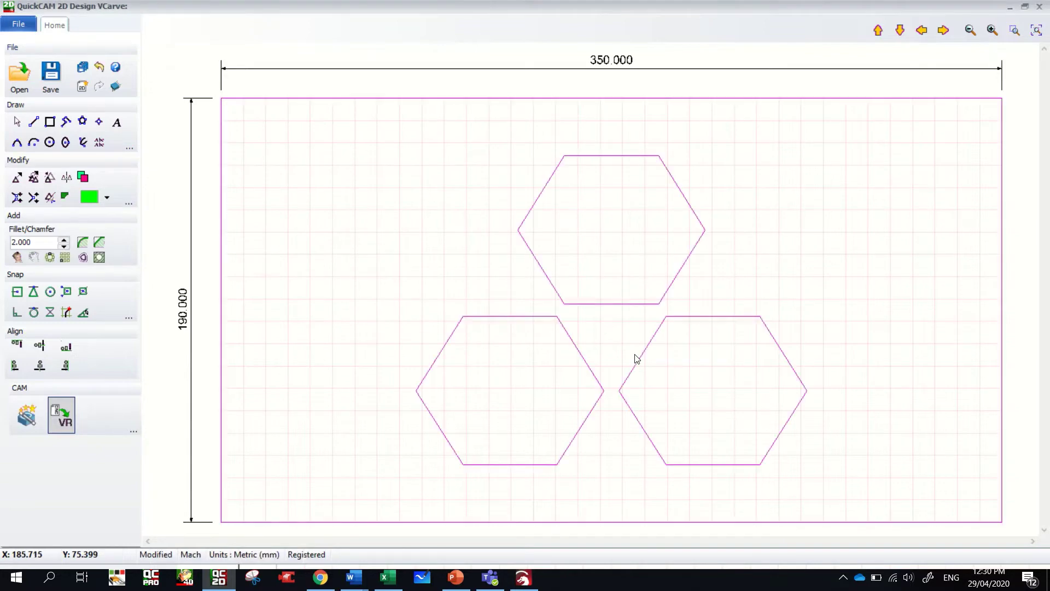
Select the imported board outline and delete it, confirming the deletion.
{"action": "left_click", "coordinate": [311, 183]}
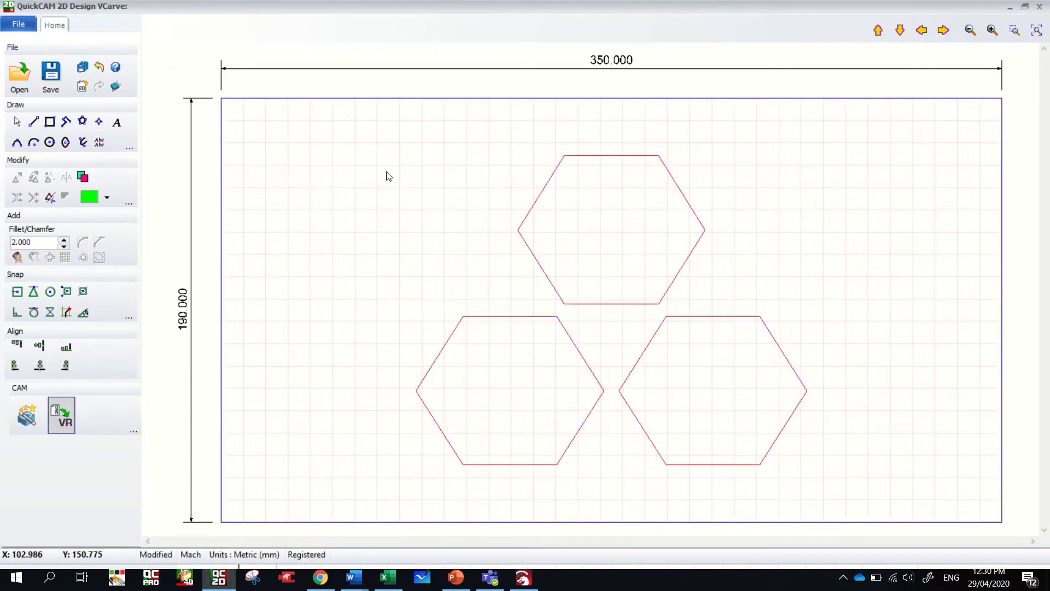
{"action": "left_click", "coordinate": [332, 99]}
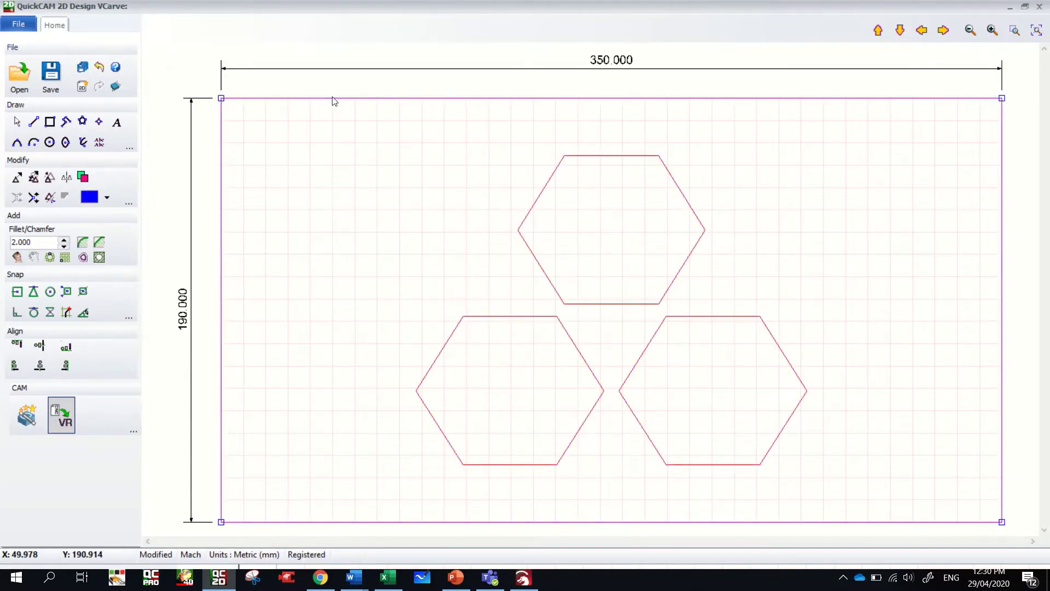
{"action": "key", "text": "Delete"}
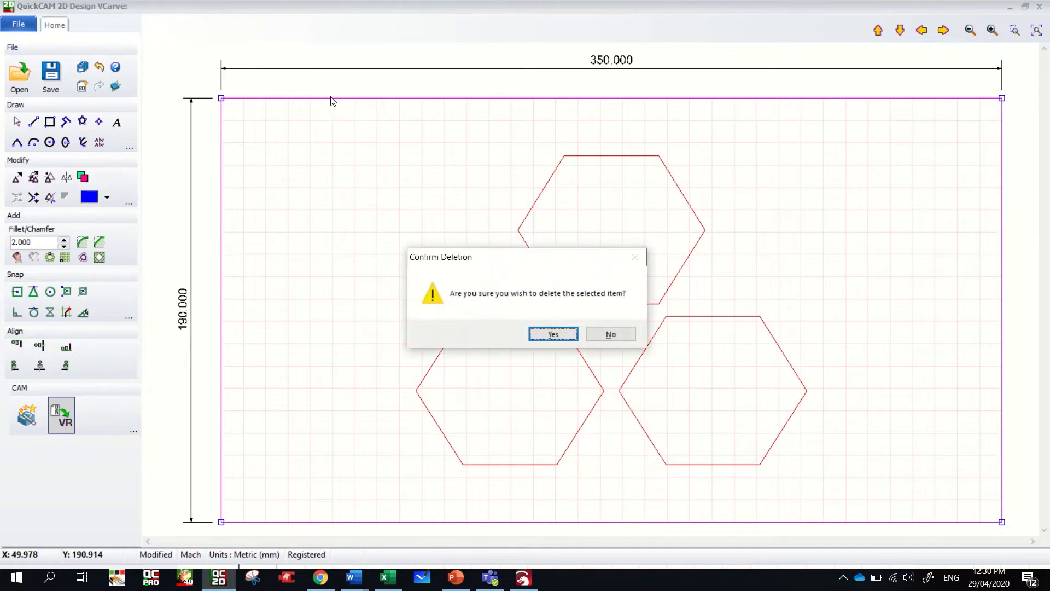
{"action": "left_click", "coordinate": [554, 334]}
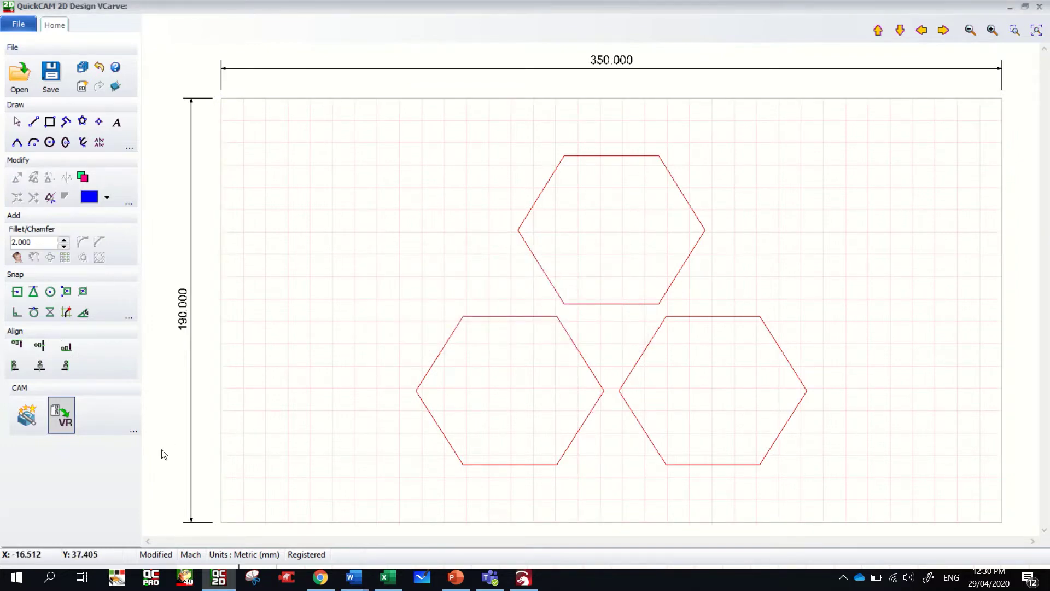
Save the hexagon design as Mill CAM file 'veneer test 2 woods.MCM' for toolpathing.
{"action": "left_click", "coordinate": [25, 418]}
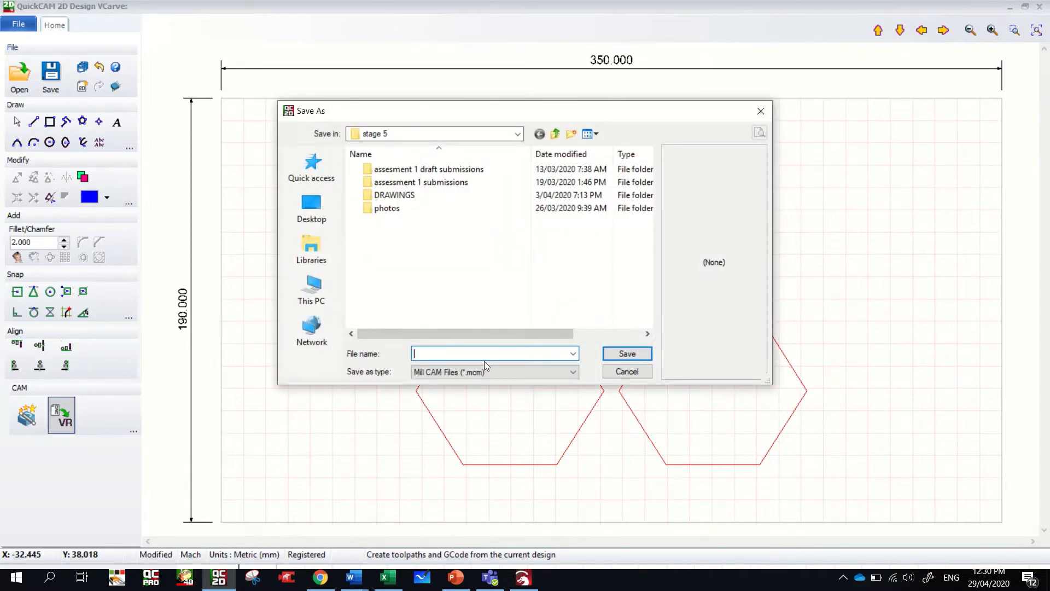
{"action": "type", "text": "veer"}
{"action": "key", "text": "BackSpace"}
{"action": "key", "text": "BackSpace"}
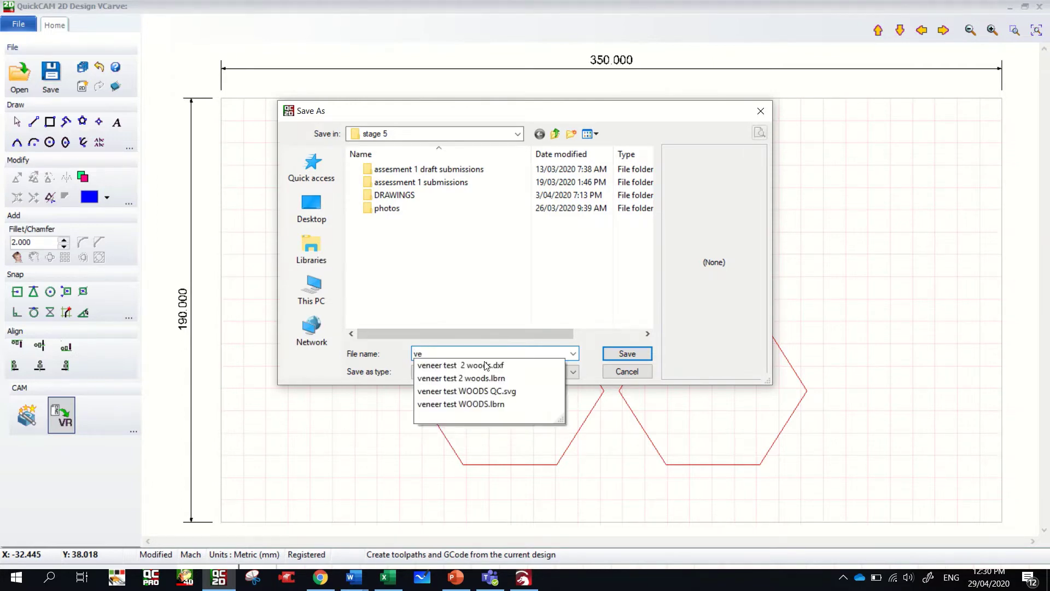
{"action": "type", "text": "neer test 2 woods"}
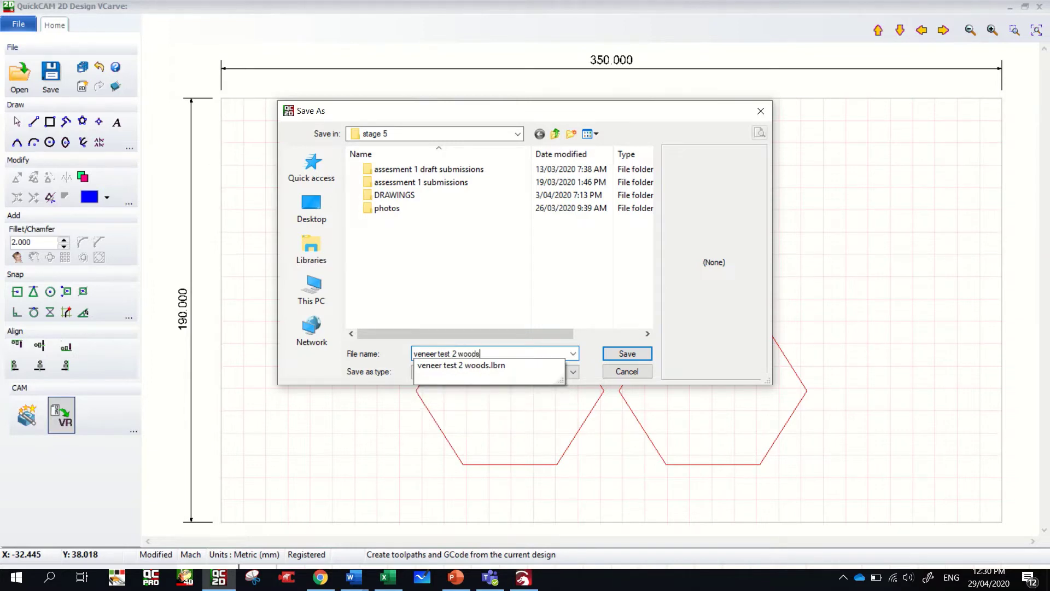
{"action": "key", "text": "Escape"}
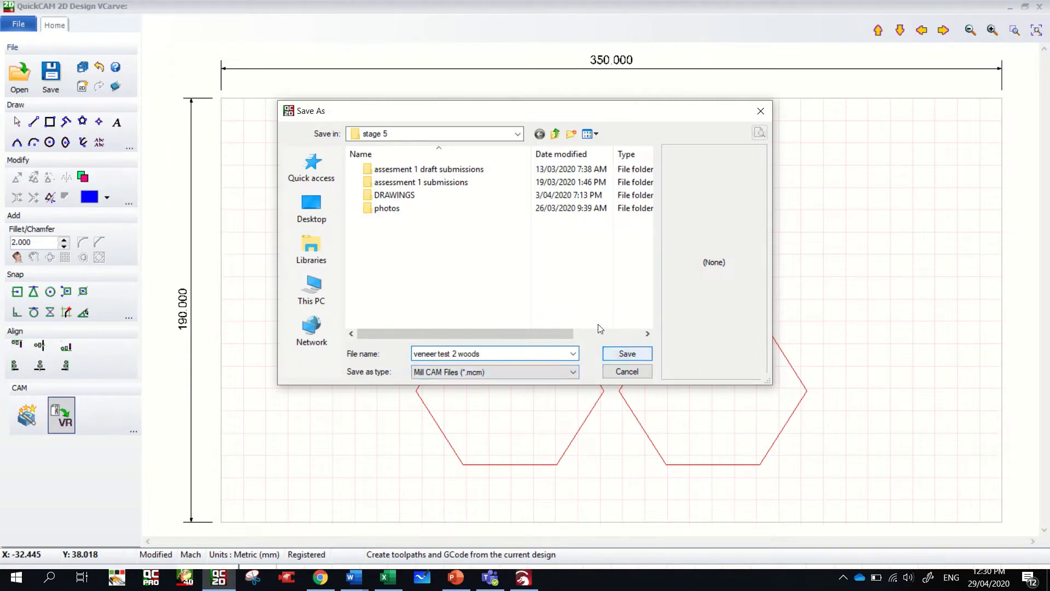
{"action": "left_click", "coordinate": [641, 353]}
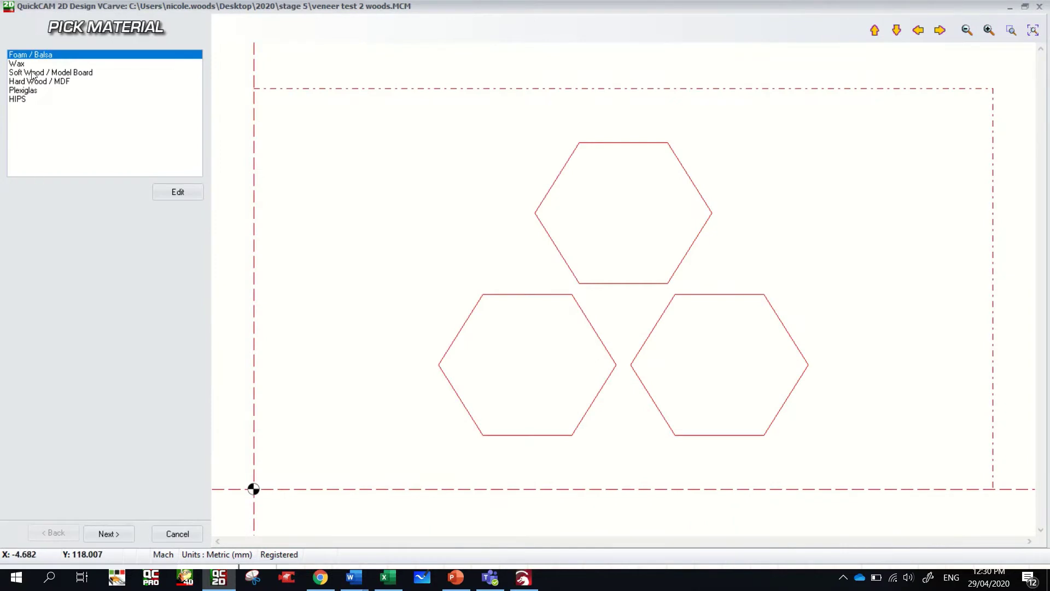
Choose Soft Wood / Model Board as the material and continue to Machining Plans.
{"action": "left_click", "coordinate": [32, 73]}
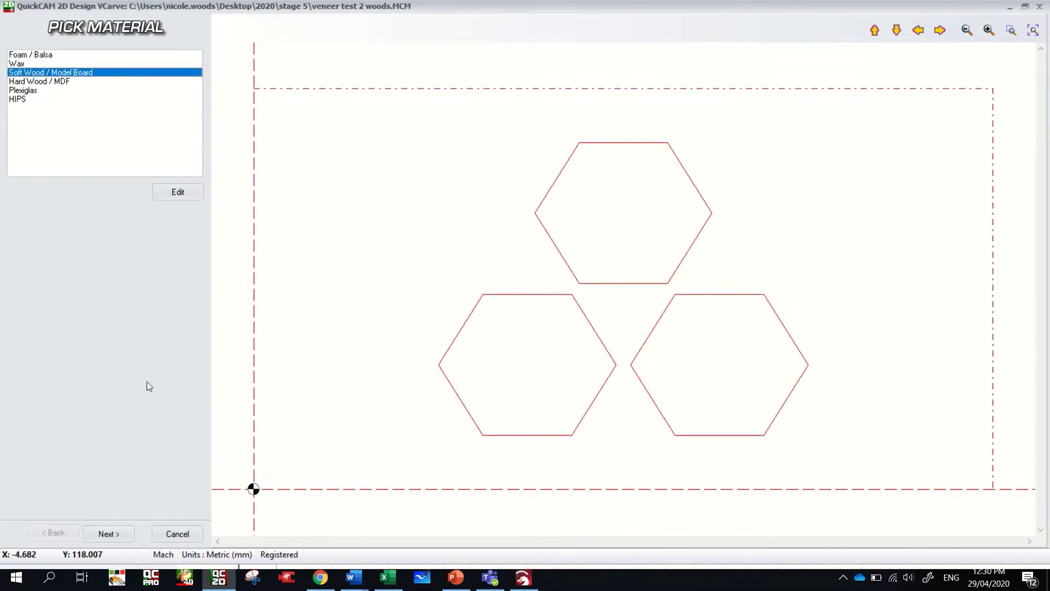
{"action": "left_click", "coordinate": [109, 533]}
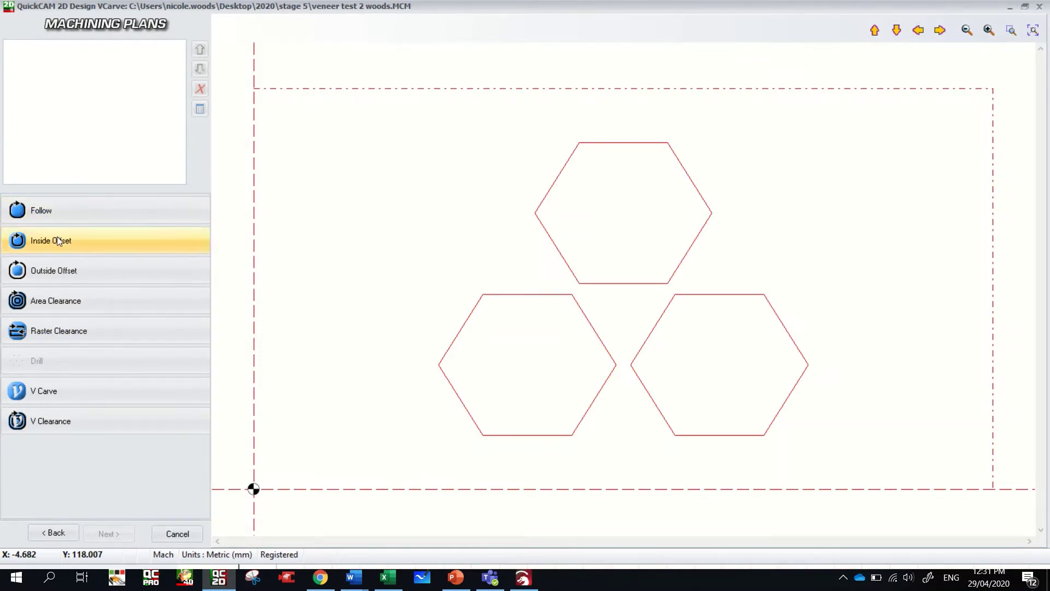
Start an Area Clearance toolpath using the 3 mm flat end mill.
{"action": "left_click", "coordinate": [54, 305]}
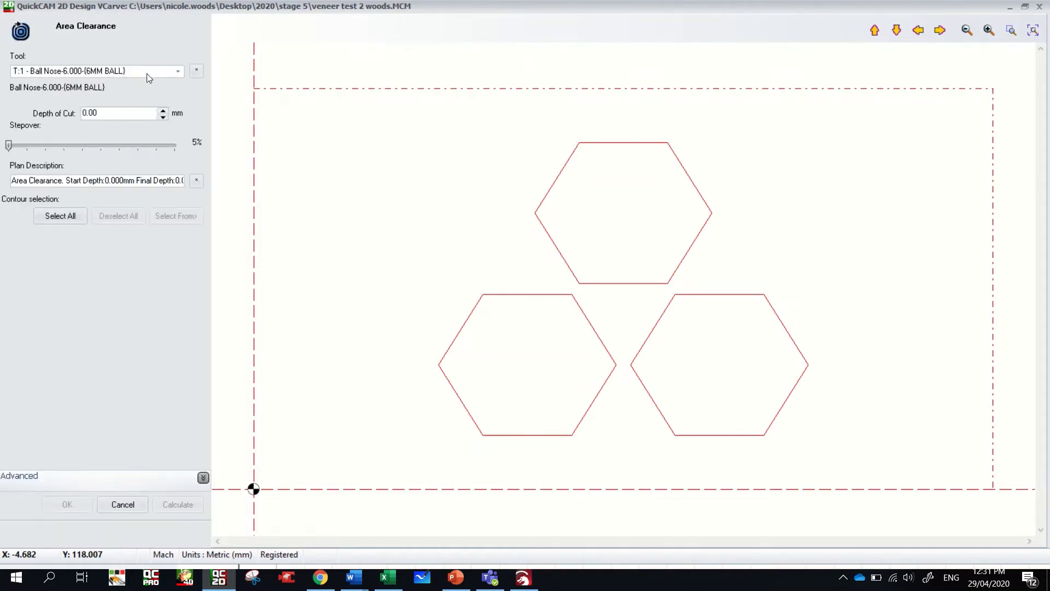
{"action": "left_click", "coordinate": [177, 75]}
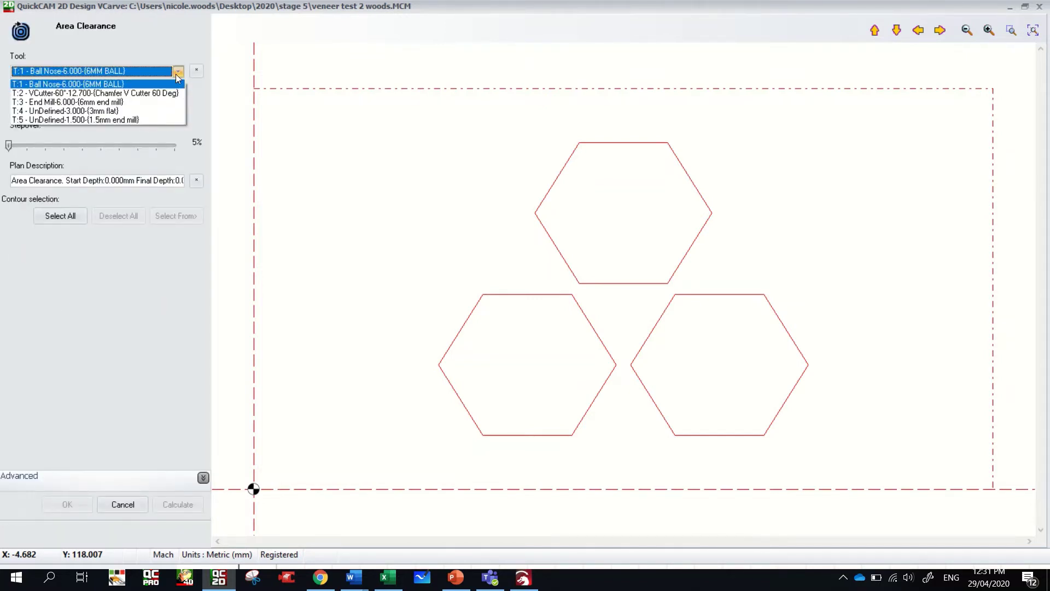
{"action": "left_click", "coordinate": [117, 111]}
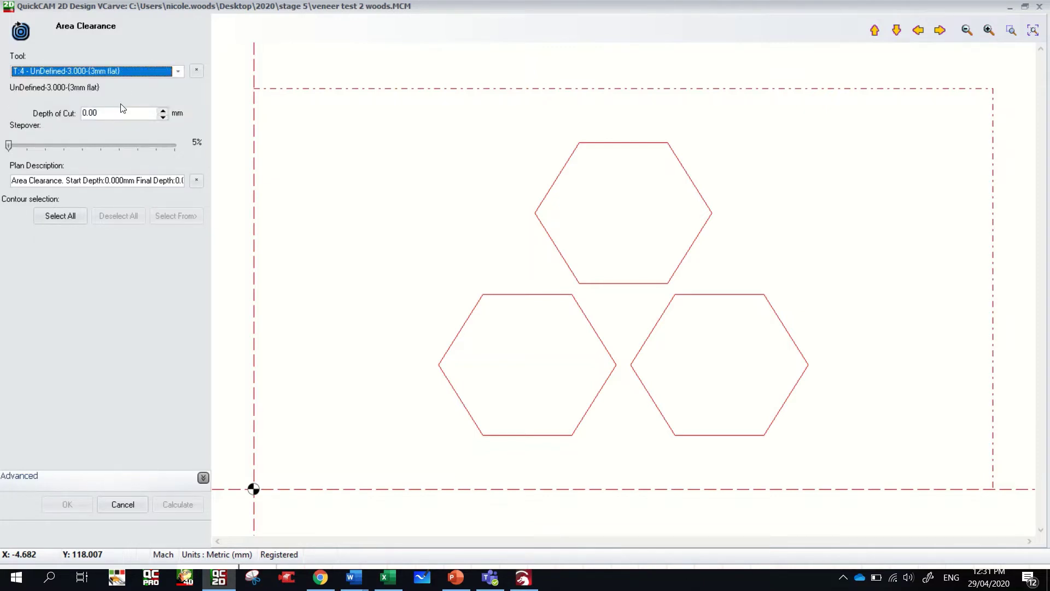
Select the top, bottom-left and bottom-right hexagons, set 0.50 mm depth of cut, and calculate.
{"action": "left_click", "coordinate": [566, 174]}
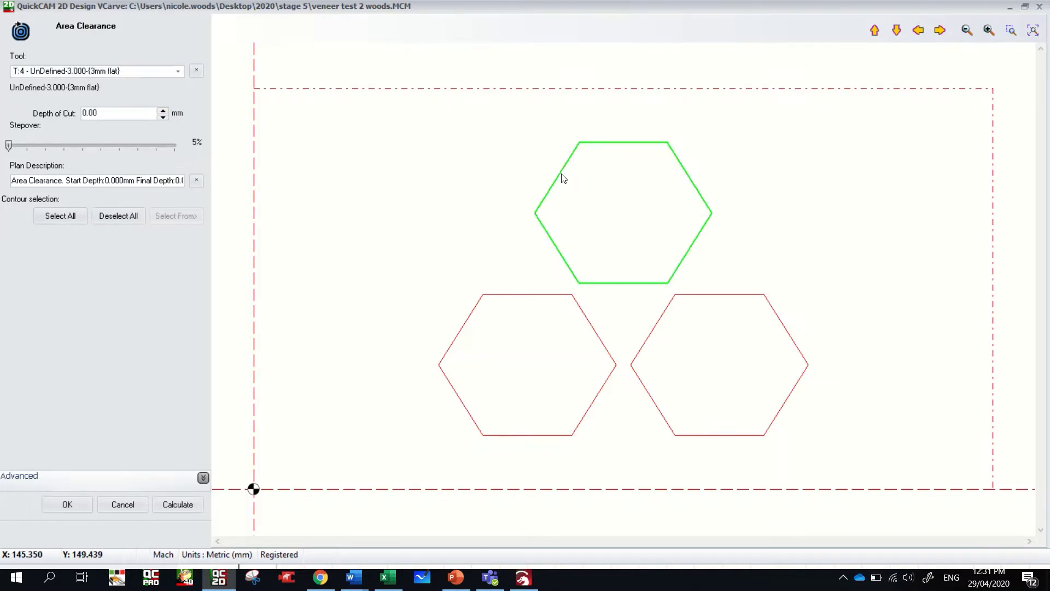
{"action": "left_click", "coordinate": [509, 296]}
{"action": "left_click", "coordinate": [662, 317]}
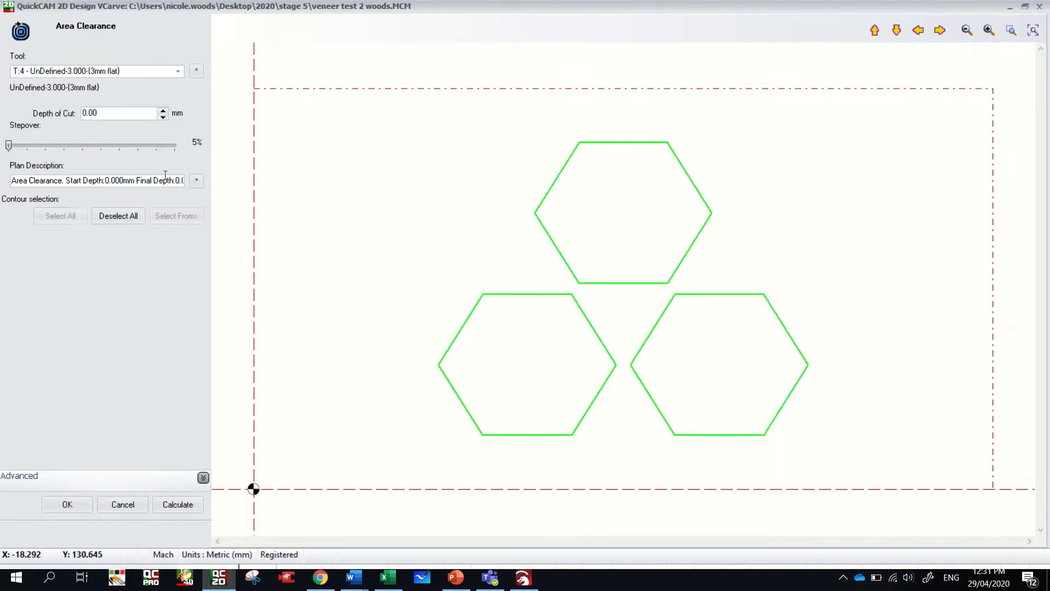
{"action": "left_click", "coordinate": [163, 111]}
{"action": "left_click", "coordinate": [170, 506]}
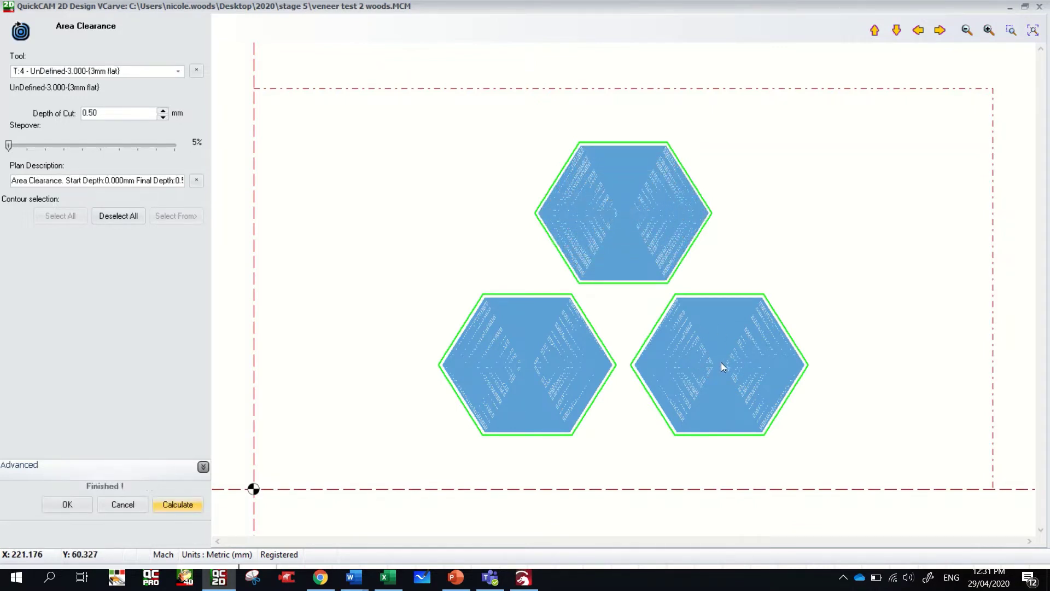
Accept the area clearance plan and post-process it for the DENFORD (METRIC) machine.
{"action": "left_click", "coordinate": [66, 504]}
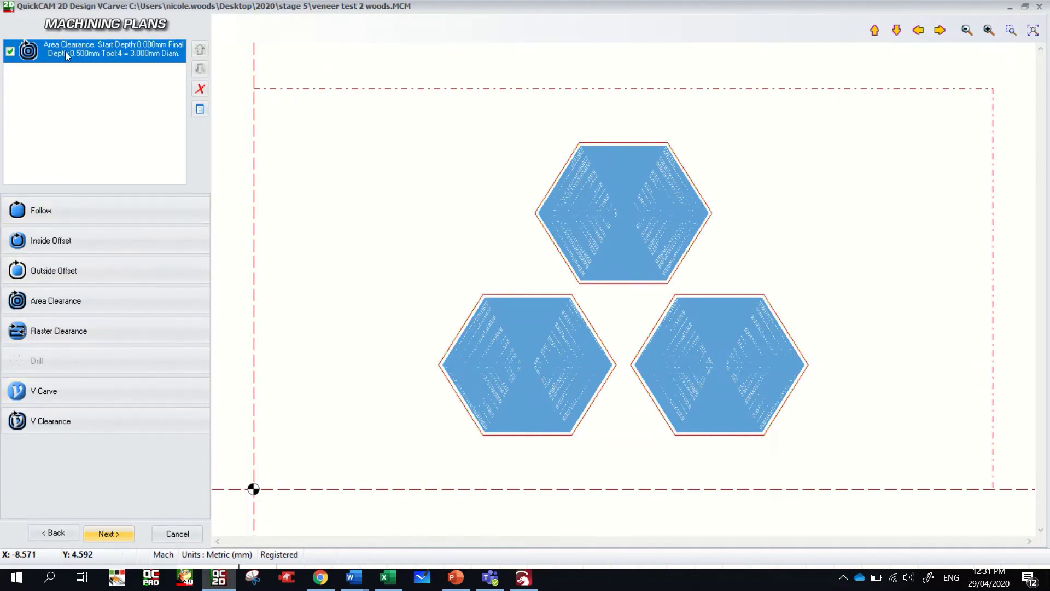
{"action": "left_click", "coordinate": [99, 535]}
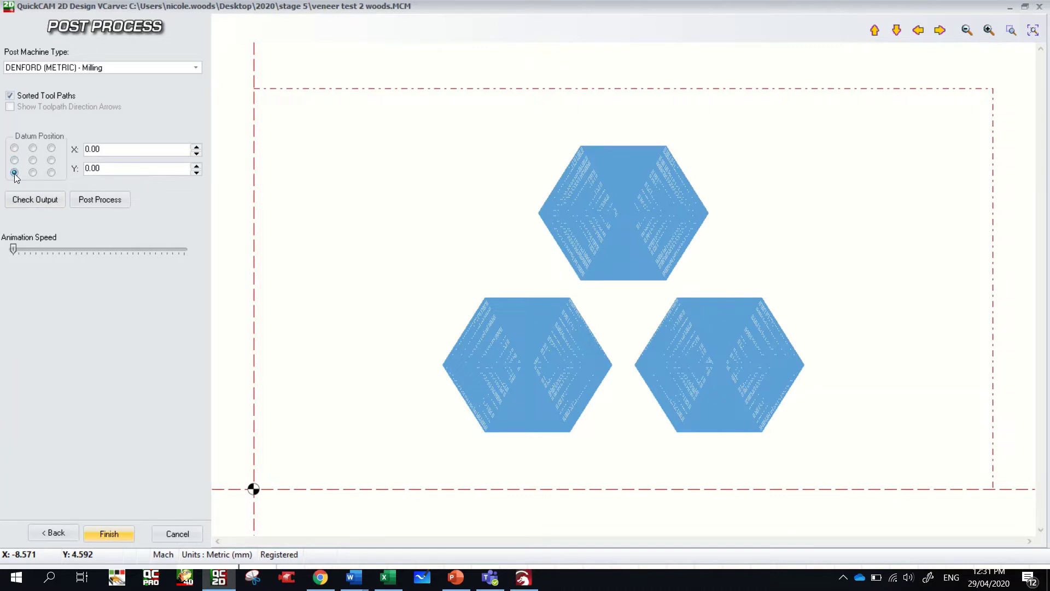
{"action": "left_click", "coordinate": [118, 534]}
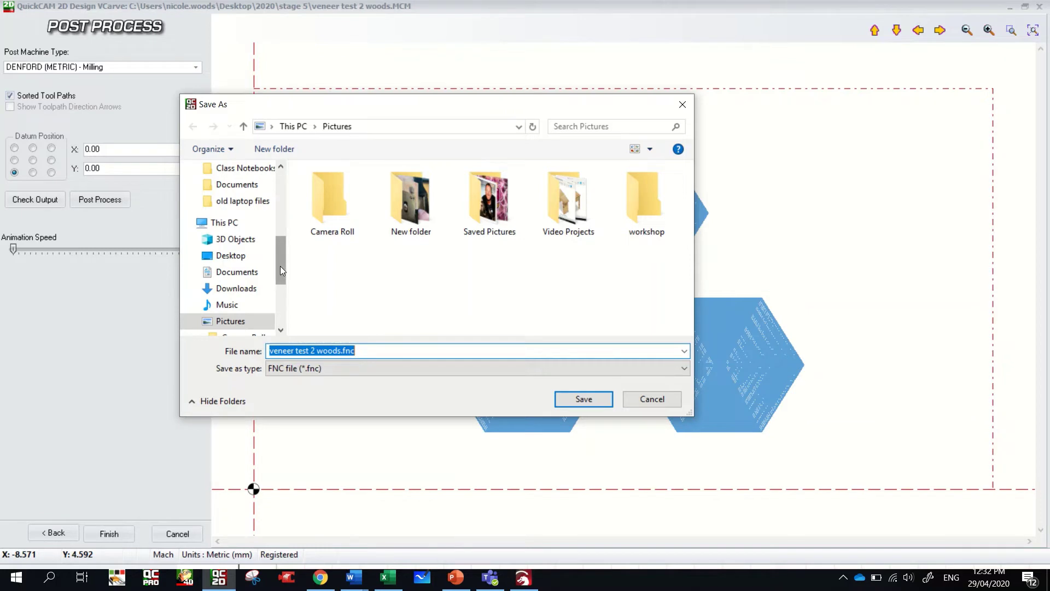
Save the posted toolpath as veneer test 2 woods.fnc in Desktop\2020\stage 5.
{"action": "left_click_drag", "start_coordinate": [280, 266], "coordinate": [280, 186]}
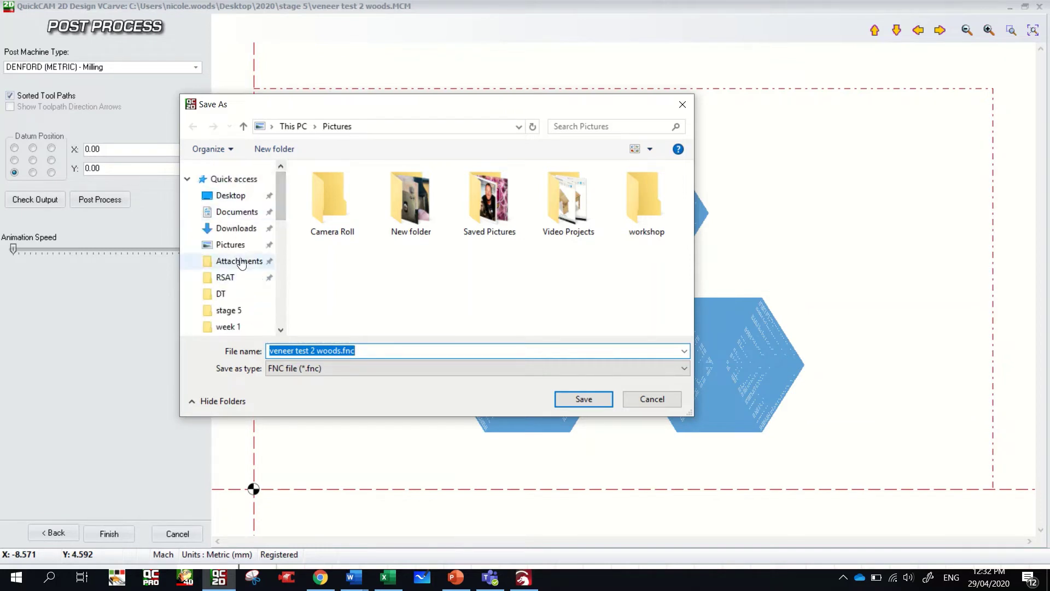
{"action": "left_click", "coordinate": [230, 196]}
{"action": "double_click", "coordinate": [361, 278]}
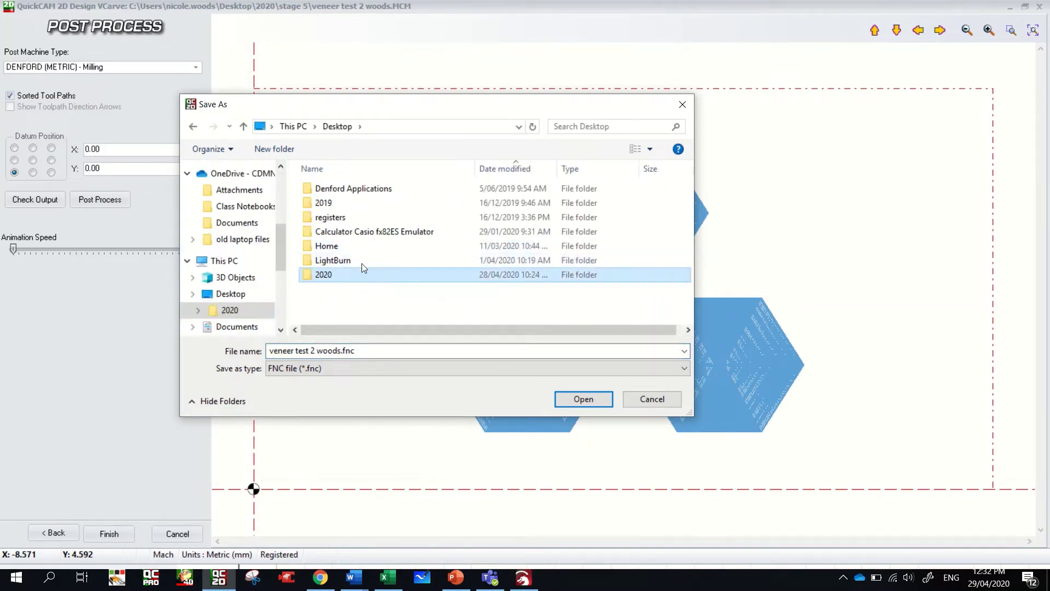
{"action": "left_click", "coordinate": [353, 189]}
{"action": "double_click", "coordinate": [352, 188]}
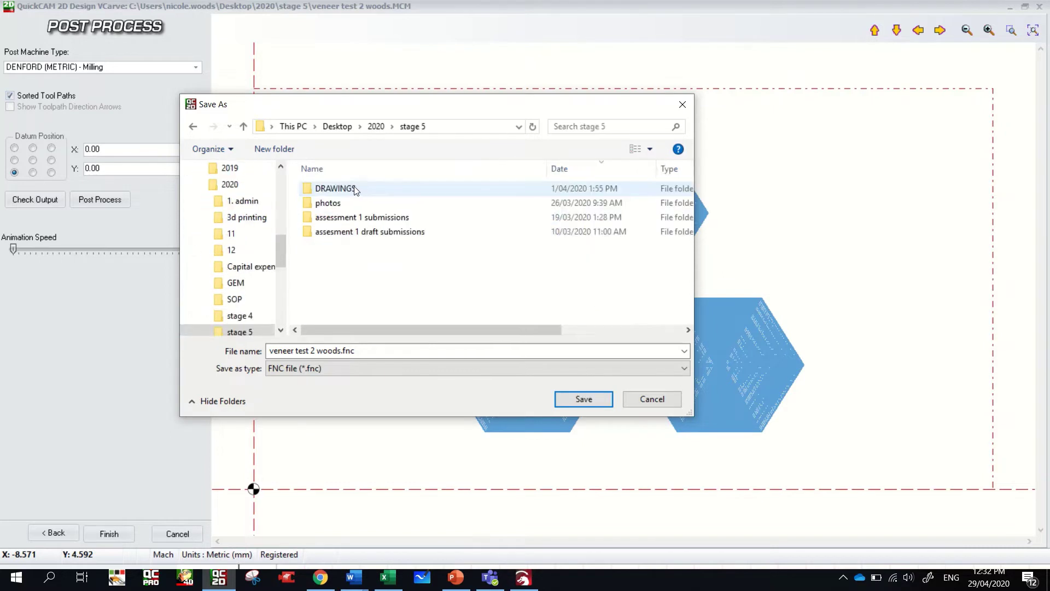
{"action": "left_click", "coordinate": [370, 350]}
{"action": "left_click", "coordinate": [369, 350]}
{"action": "left_click", "coordinate": [561, 400]}
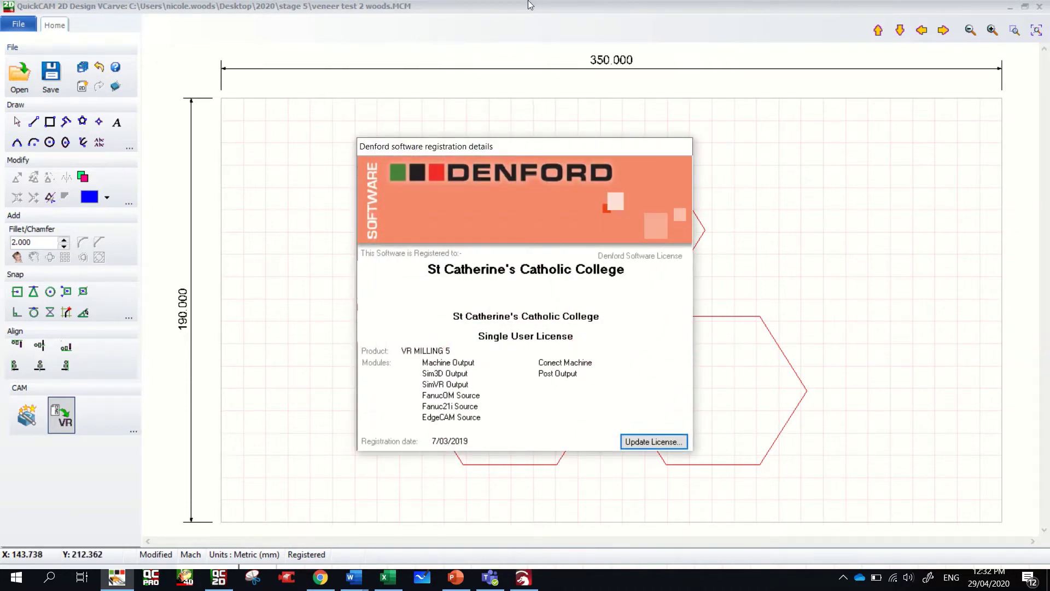
Maximize the video player and play the marquetry 2 video.
{"action": "left_click", "coordinate": [477, 25]}
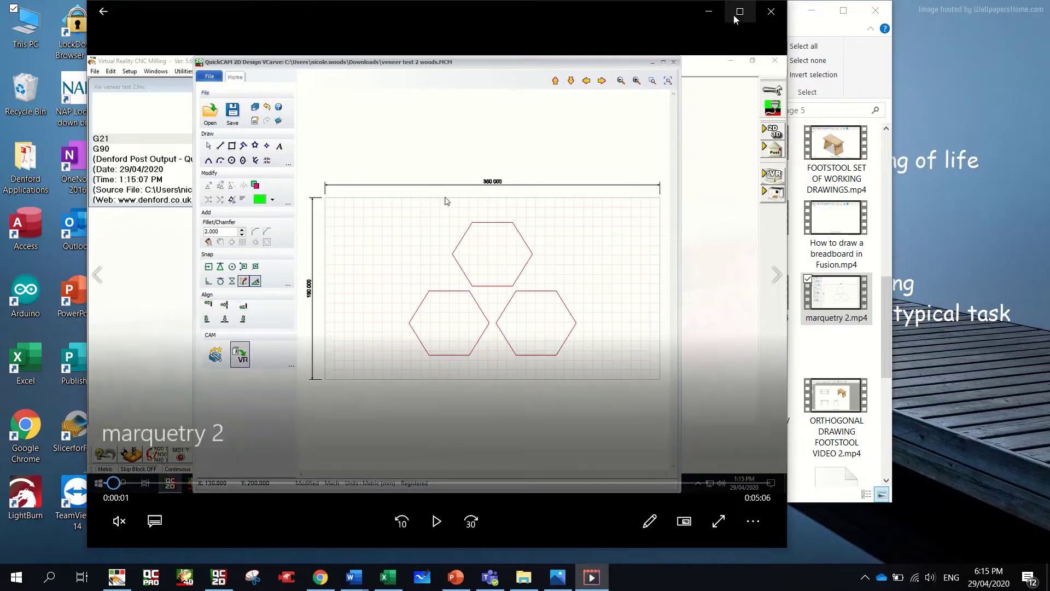
{"action": "left_click", "coordinate": [741, 11]}
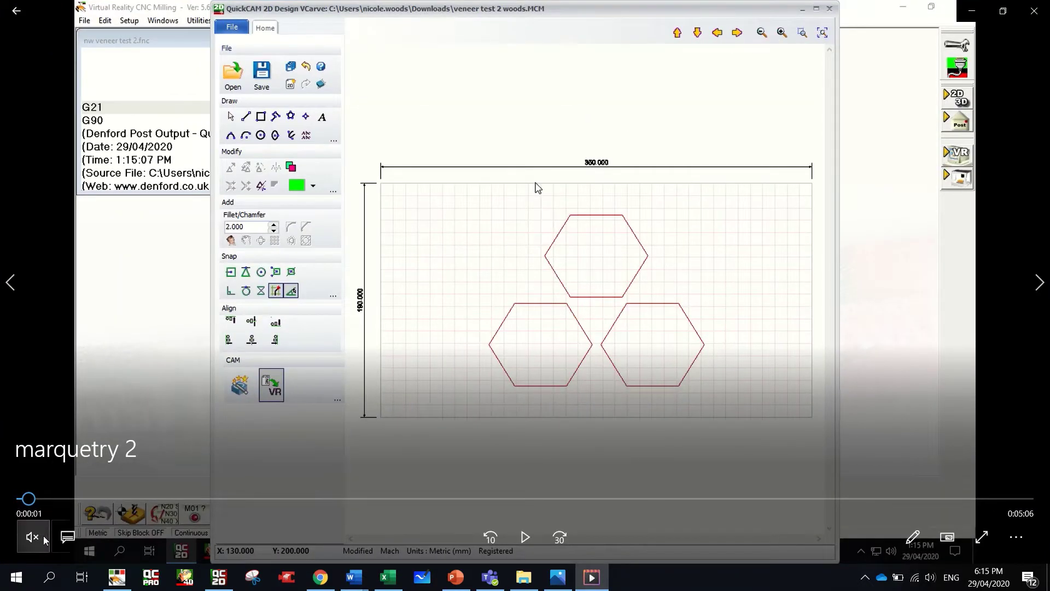
{"action": "left_click", "coordinate": [525, 537]}
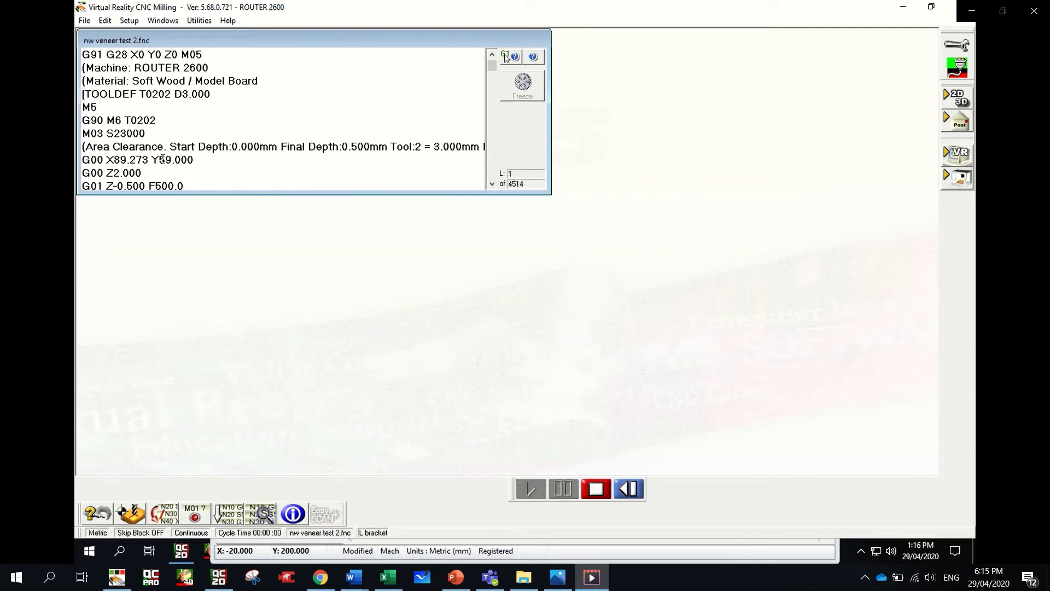
Scroll through the nw veneer test 2.fnc G-code, then bring up the VR machine control panel and simulation.
{"action": "scroll", "coordinate": [128, 173], "scroll_direction": "down", "scroll_amount": 1}
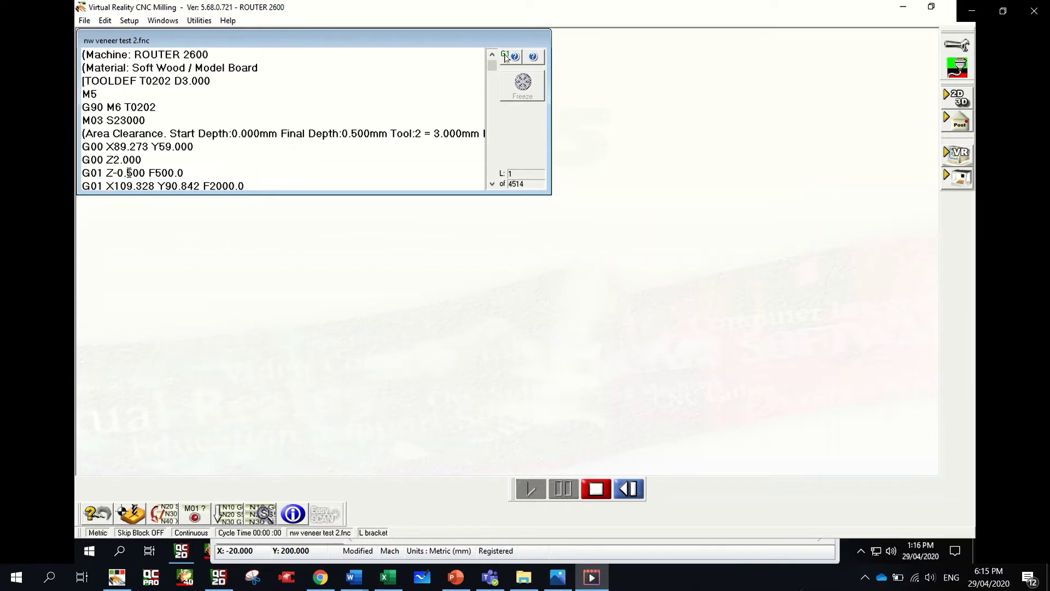
{"action": "scroll", "coordinate": [129, 172], "scroll_direction": "down", "scroll_amount": 5}
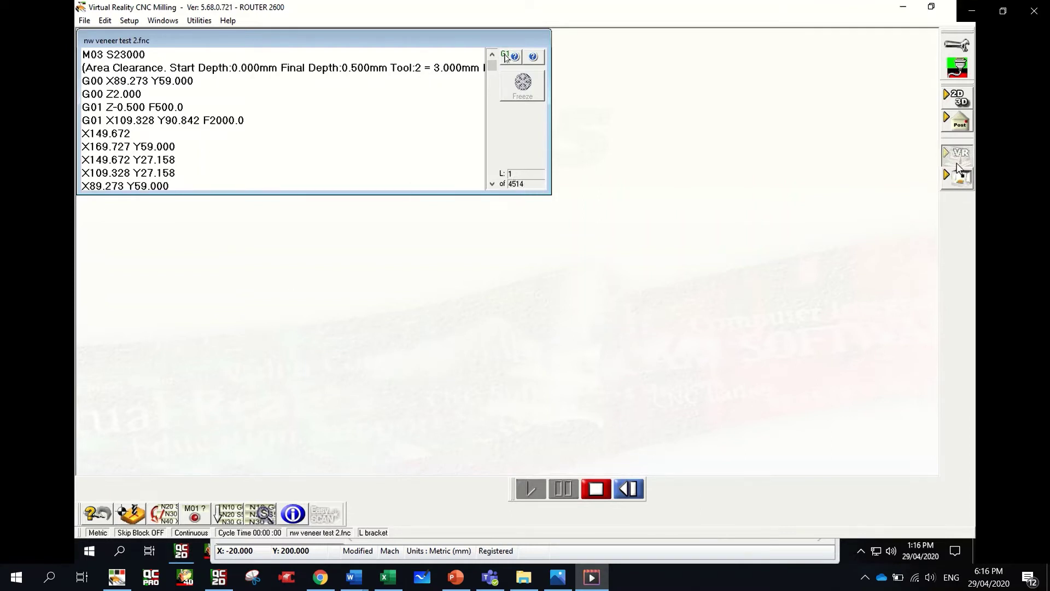
{"action": "left_click", "coordinate": [957, 163]}
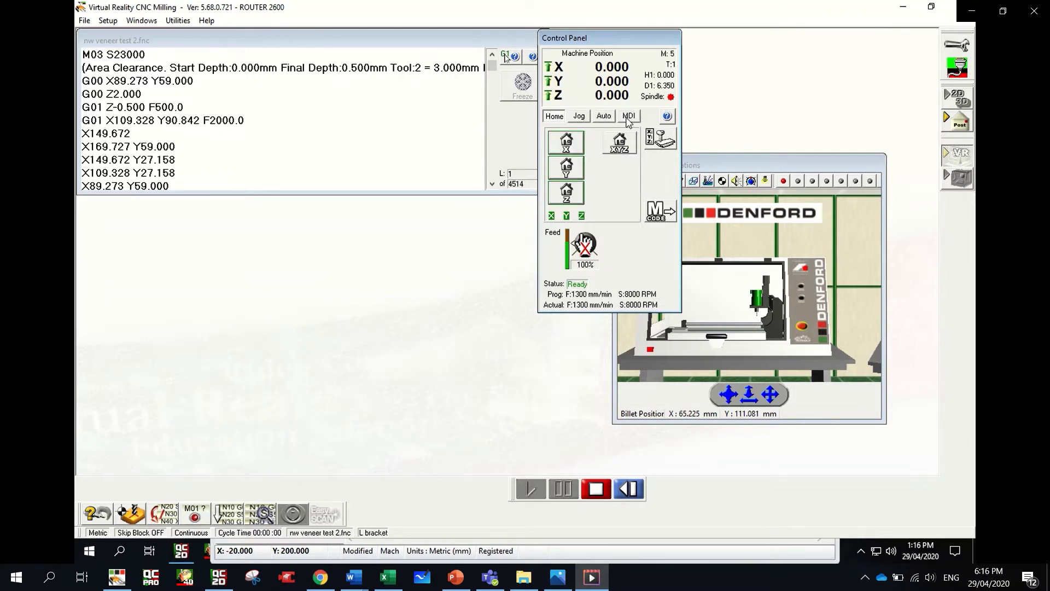
Try continuous jogging on the Jog tab, then return to the Home controls.
{"action": "left_click", "coordinate": [580, 117]}
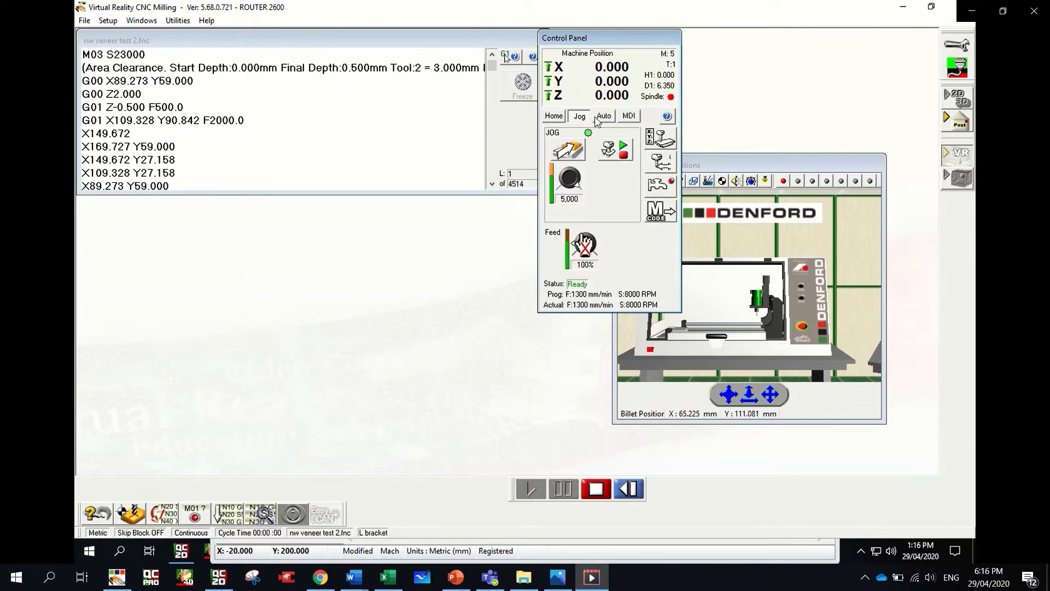
{"action": "left_click", "coordinate": [576, 153]}
{"action": "left_click", "coordinate": [553, 117]}
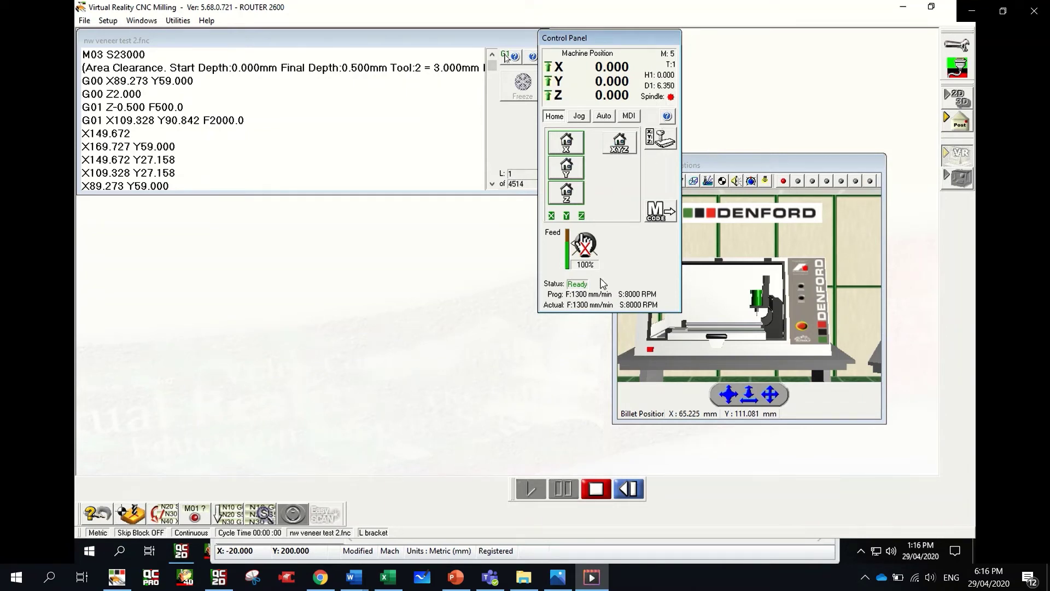
Close the VR simulation and switch to the real machine to send the program.
{"action": "left_click", "coordinate": [829, 169]}
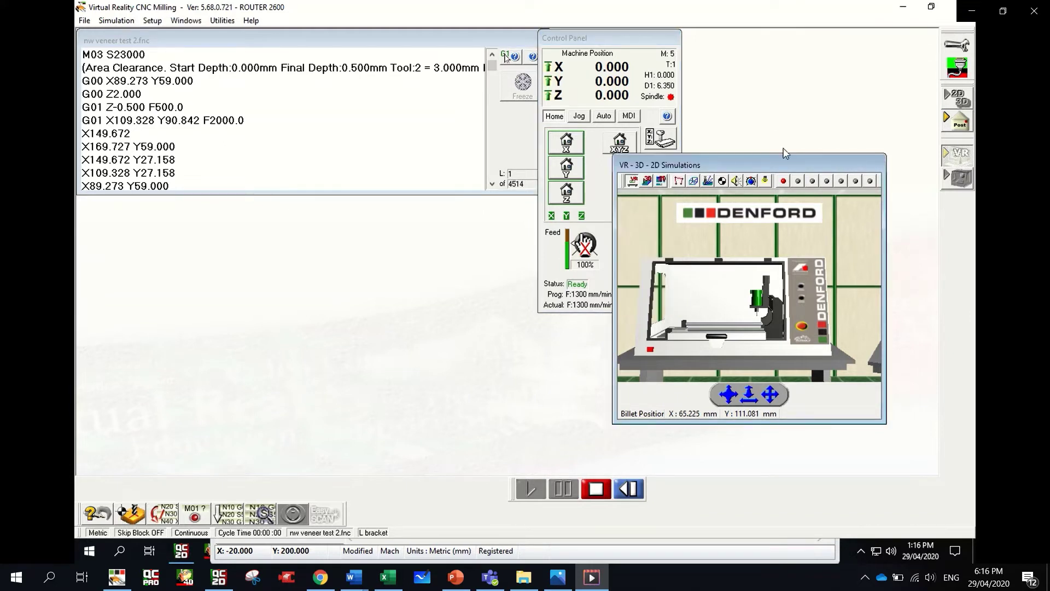
{"action": "left_click", "coordinate": [956, 159]}
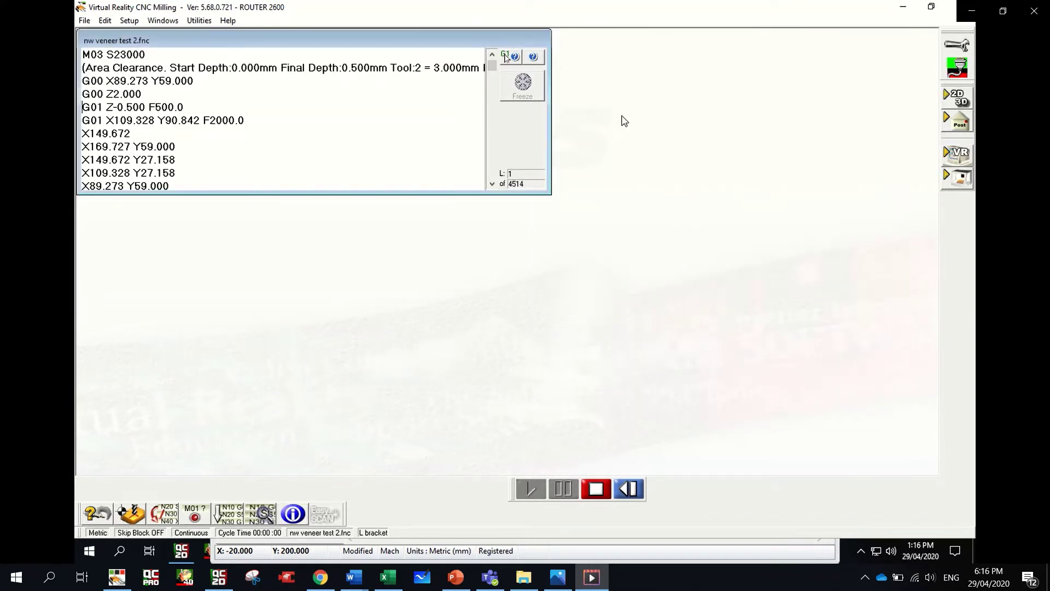
{"action": "left_click", "coordinate": [956, 178]}
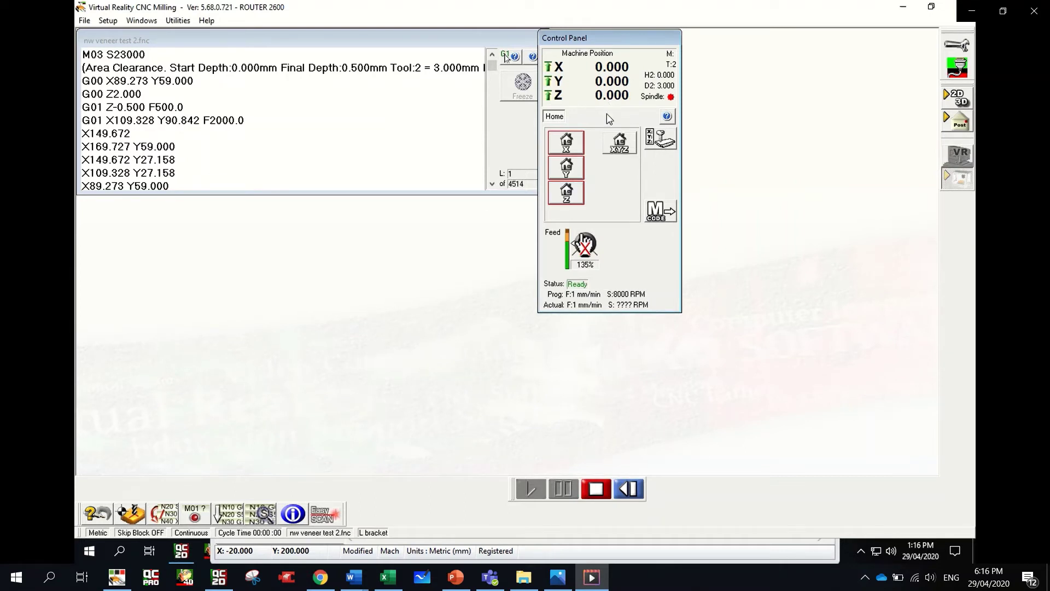
Home all axes, jog X to -0.200 in 0.100 mm steps, then open the Tool and Offset Editor.
{"action": "left_click", "coordinate": [620, 145]}
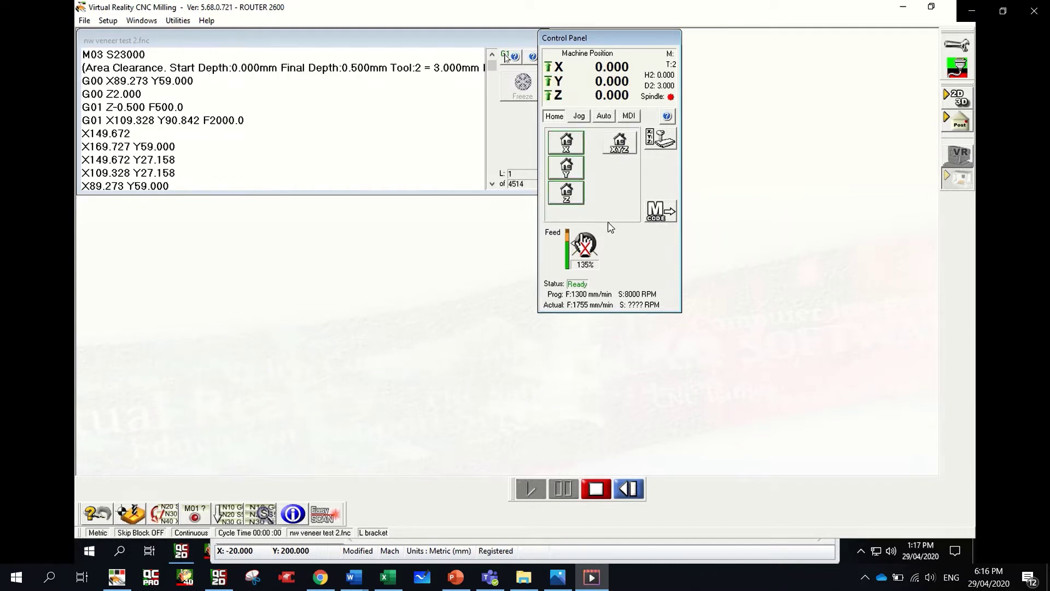
{"action": "left_click", "coordinate": [580, 117]}
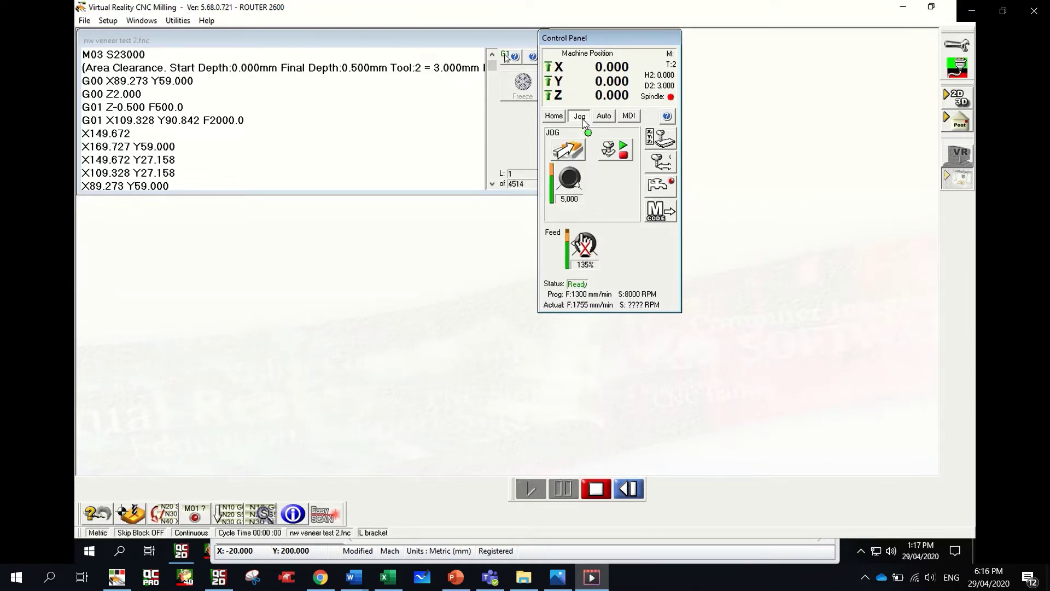
{"action": "left_click", "coordinate": [576, 153]}
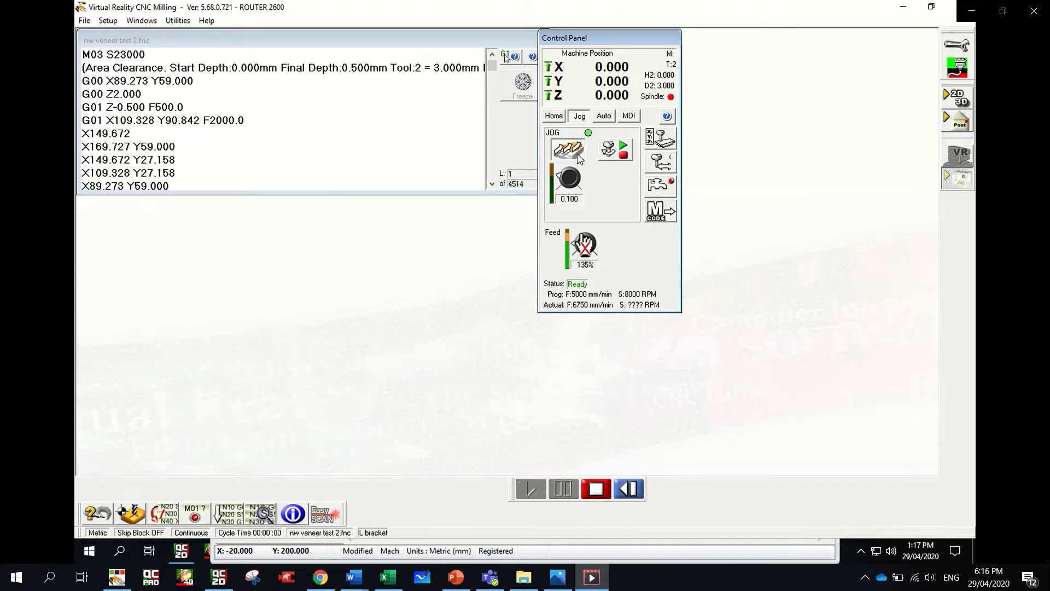
{"action": "key", "text": "Left"}
{"action": "mouse_move", "coordinate": [481, 2]}
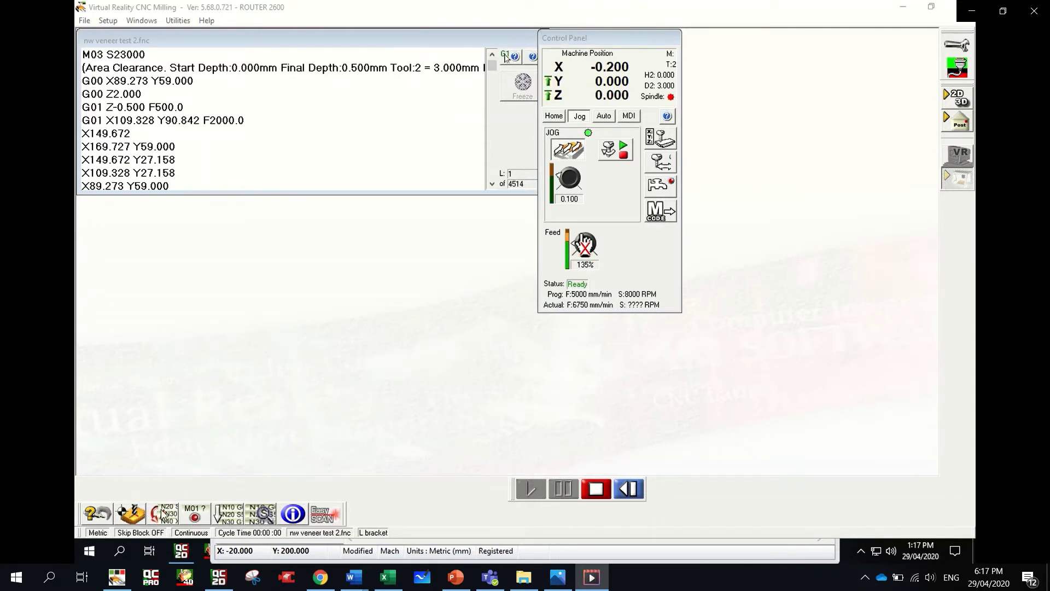
{"action": "left_click", "coordinate": [140, 516]}
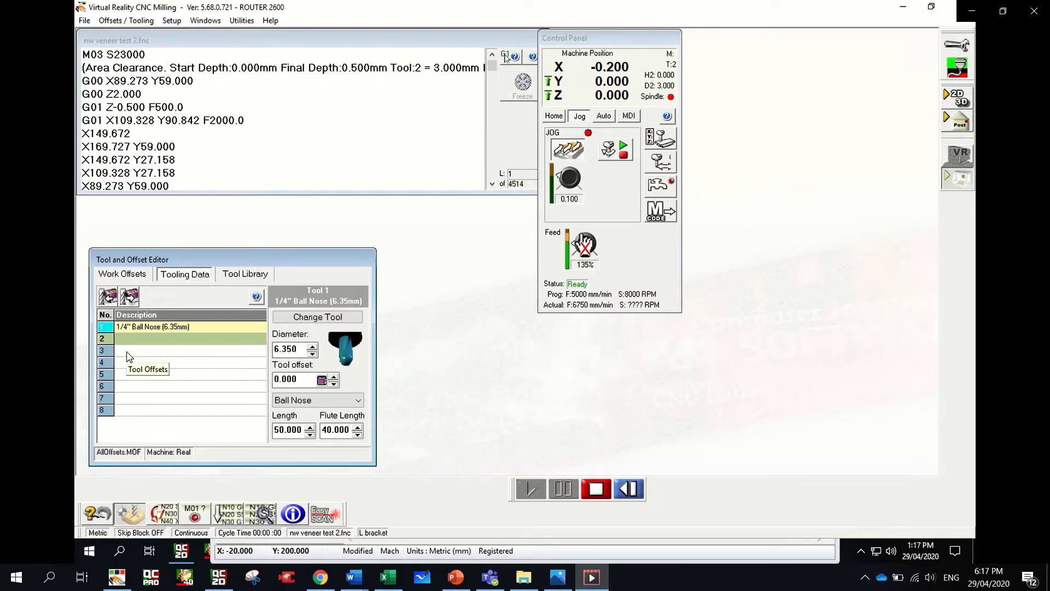
Give tool 2 a 3 mm diameter, 40 mm length and 20 mm flute length.
{"action": "left_click", "coordinate": [142, 276]}
{"action": "left_click", "coordinate": [168, 277]}
{"action": "left_click", "coordinate": [107, 340]}
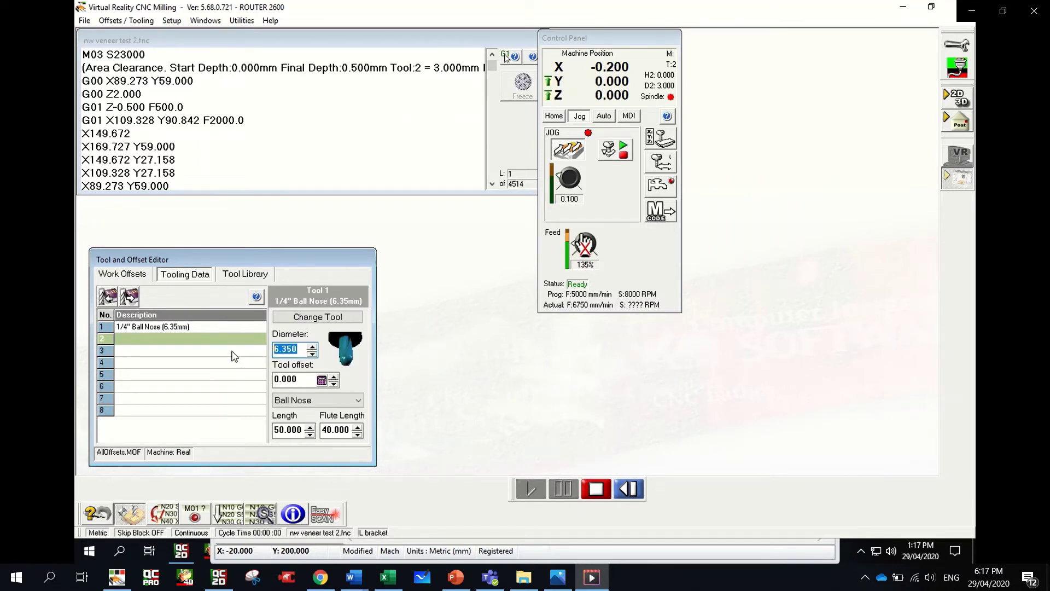
{"action": "type", "text": "3"}
{"action": "left_click_drag", "start_coordinate": [303, 430], "coordinate": [257, 434]}
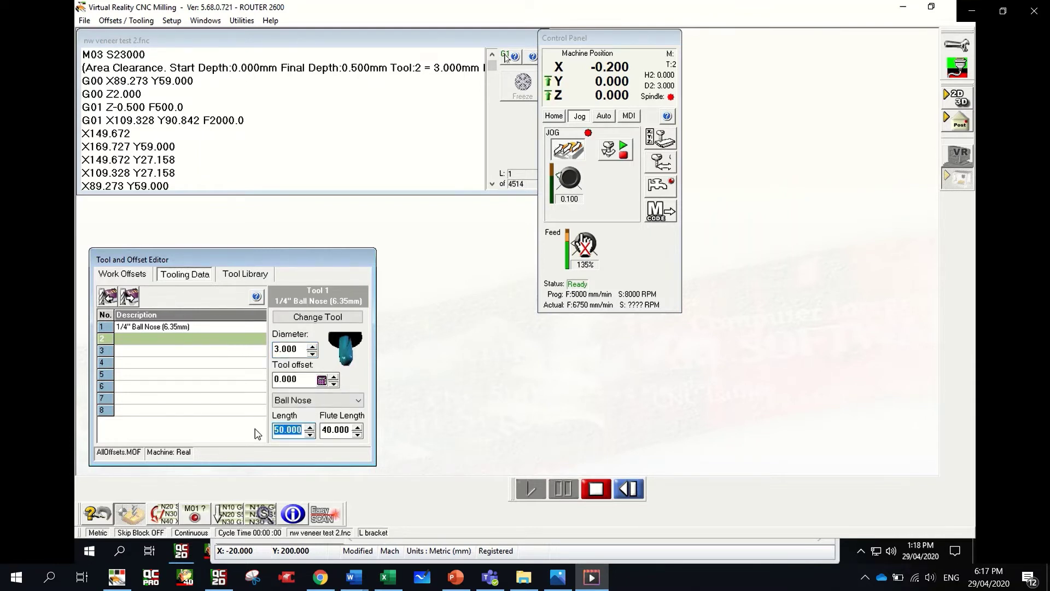
{"action": "type", "text": "40"}
{"action": "left_click", "coordinate": [344, 432]}
{"action": "left_click_drag", "start_coordinate": [349, 429], "coordinate": [307, 423]}
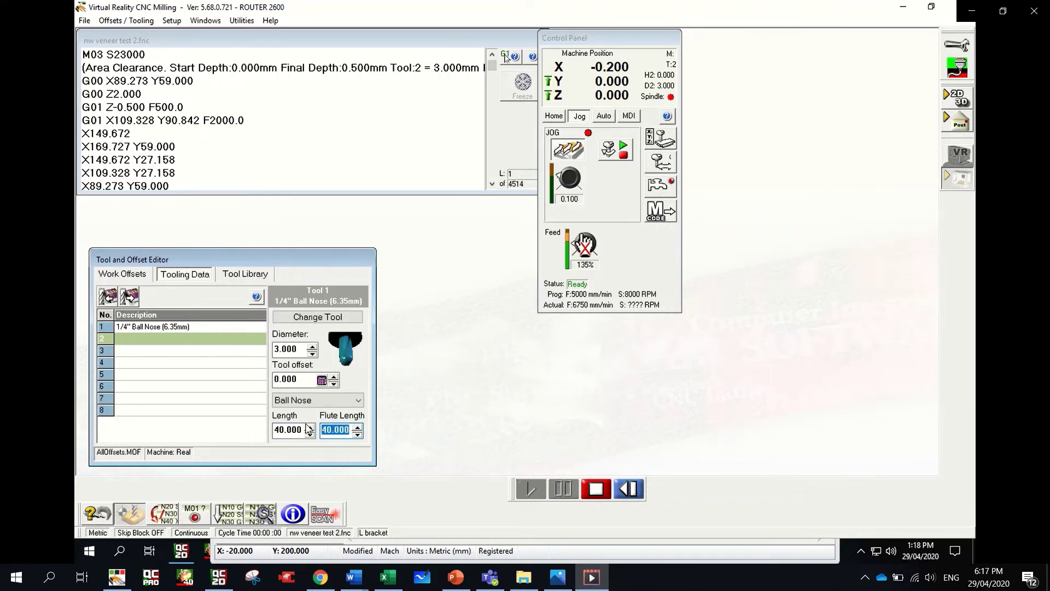
{"action": "type", "text": "20"}
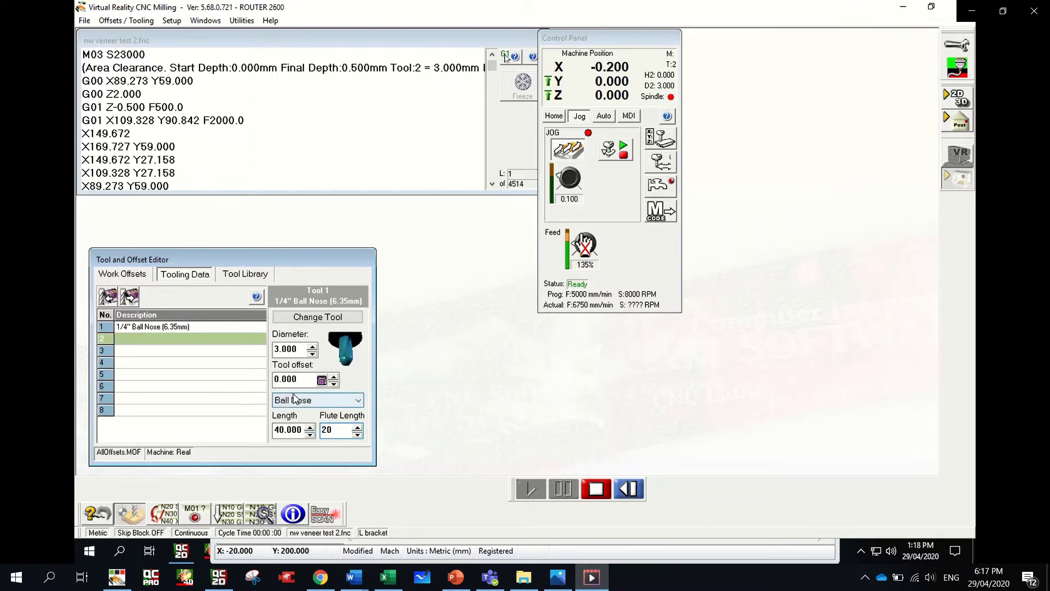
{"action": "key", "text": "Return"}
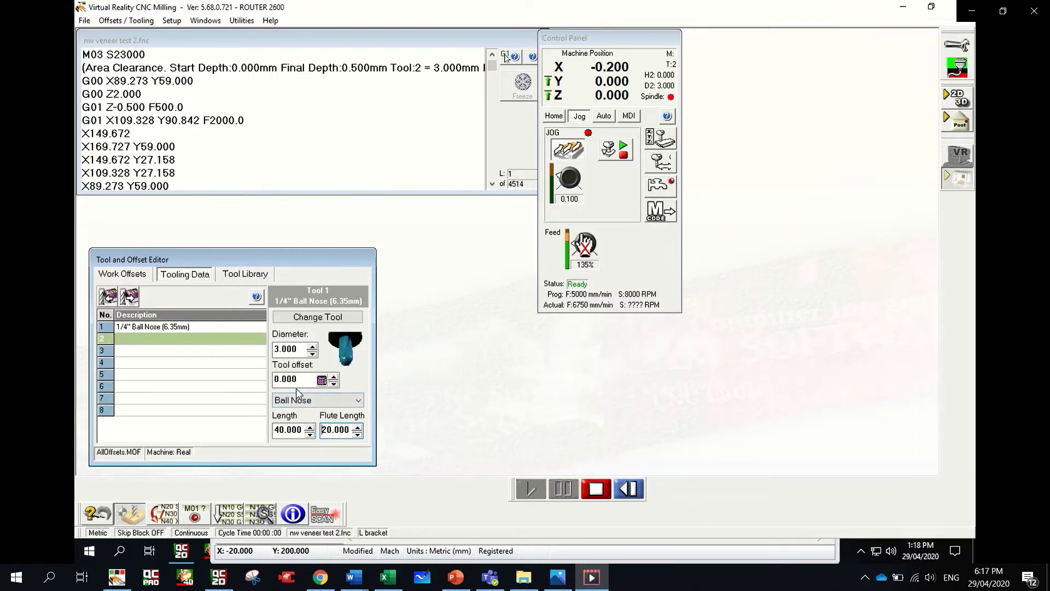
Apply the tool change and name tool 2 '3 mm end mill'.
{"action": "left_click", "coordinate": [315, 319]}
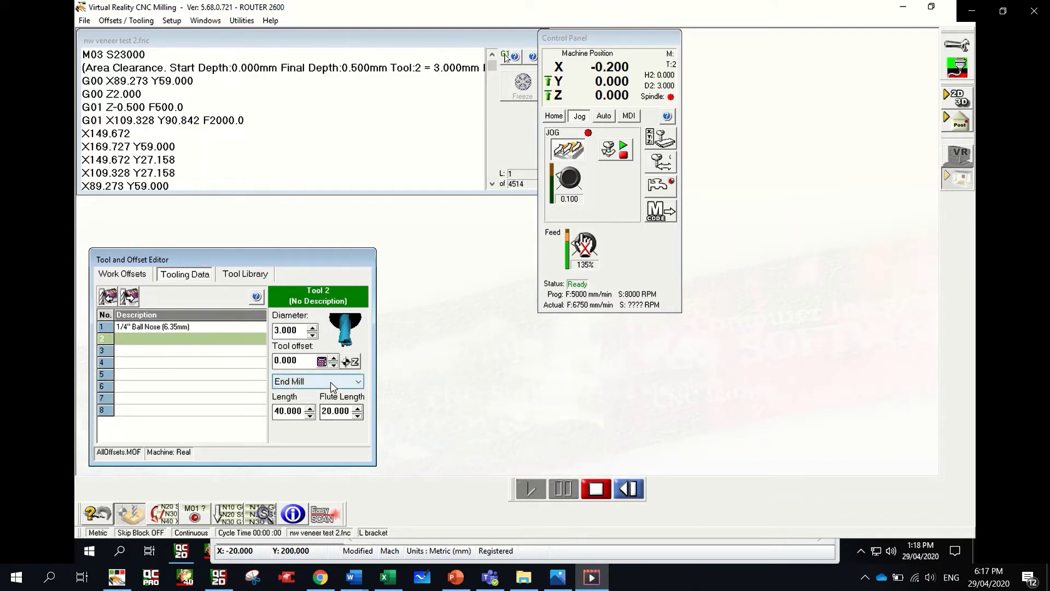
{"action": "left_click", "coordinate": [136, 274]}
{"action": "left_click", "coordinate": [172, 279]}
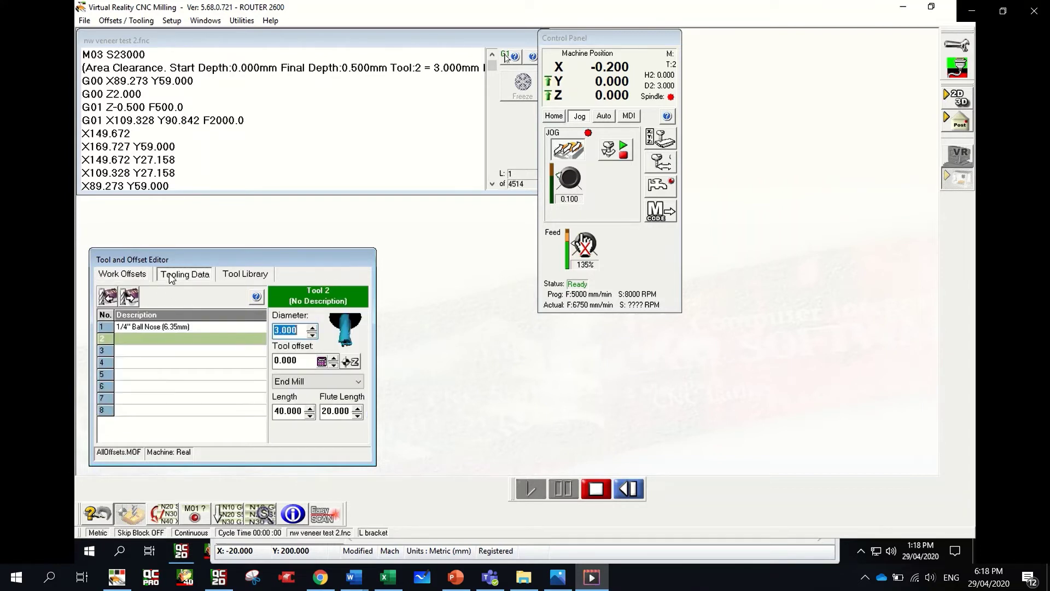
{"action": "left_click", "coordinate": [146, 339]}
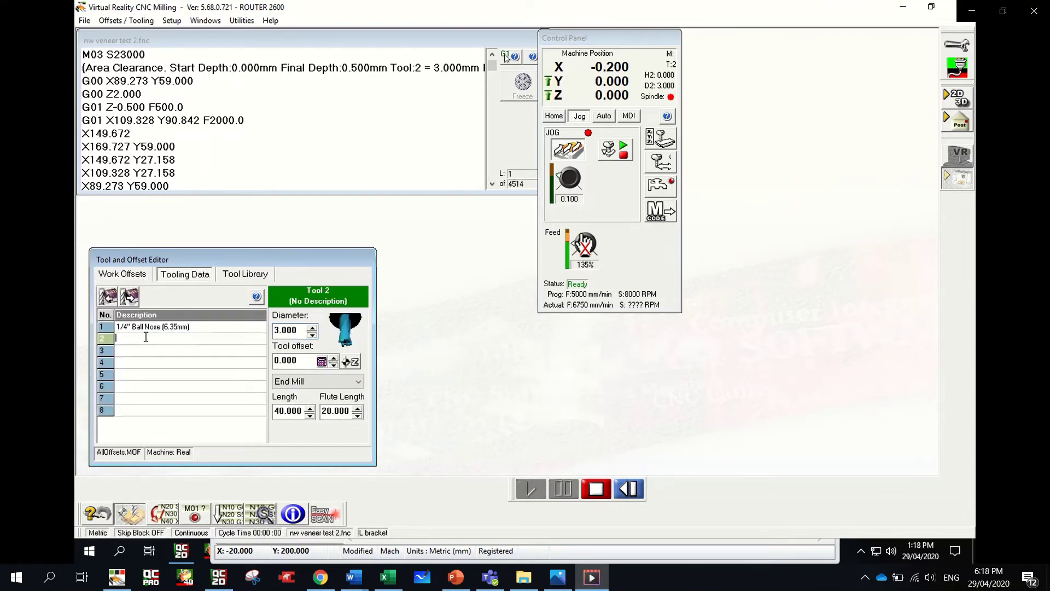
{"action": "type", "text": "3 mm end mill"}
{"action": "left_click", "coordinate": [107, 340]}
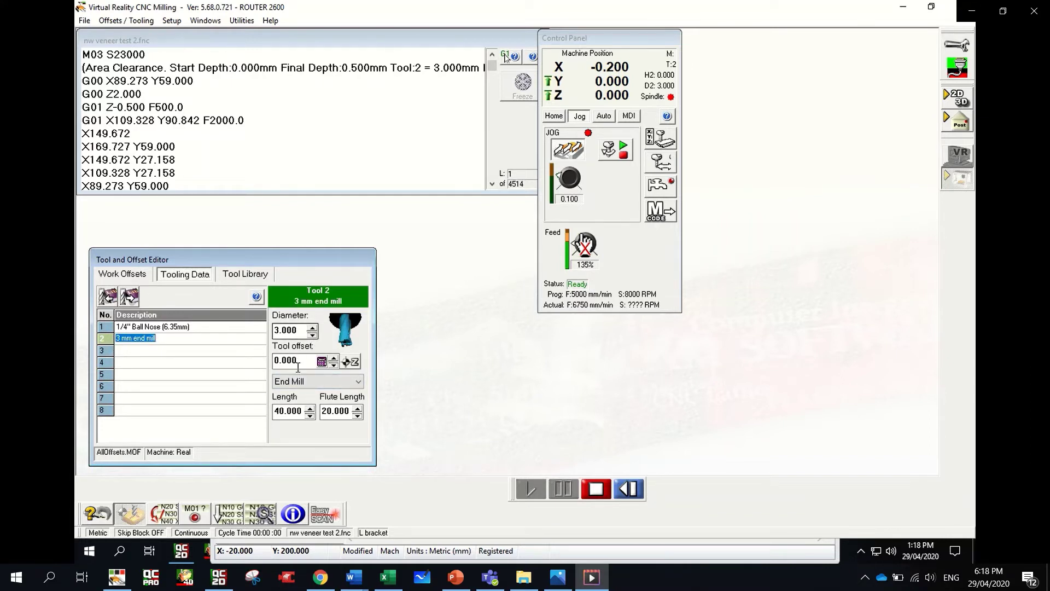
{"action": "left_click", "coordinate": [122, 273]}
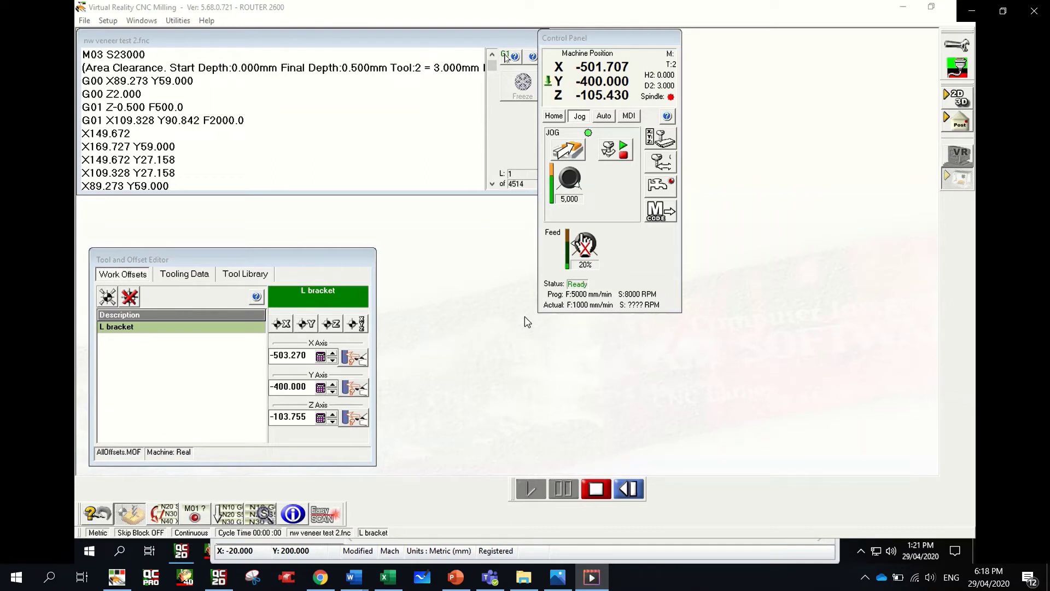
Set the L bracket datum to X -501.707, Y -400.000, Z -105.430 and review tool 2's data.
{"action": "left_click", "coordinate": [356, 325]}
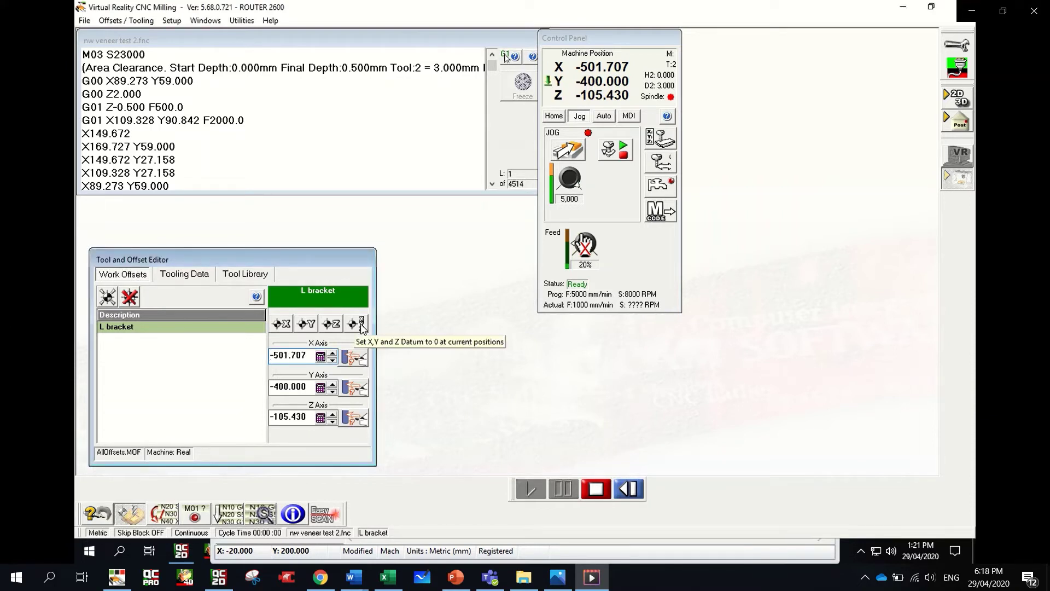
{"action": "left_click", "coordinate": [200, 282]}
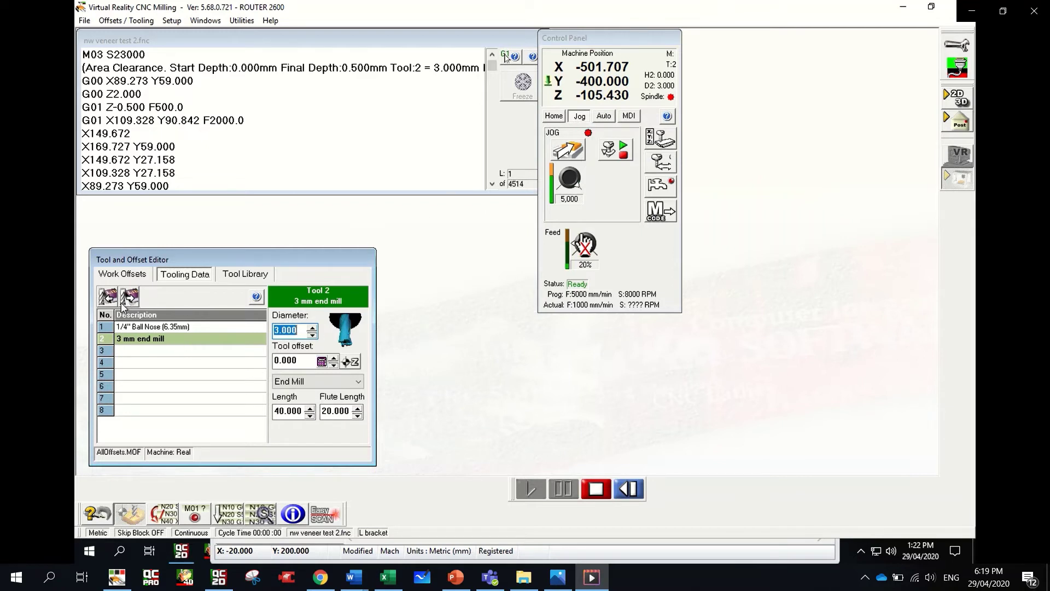
Home XYZ so all axes read 0.000, then drag the Control Panel to the right.
{"action": "left_click", "coordinate": [130, 280]}
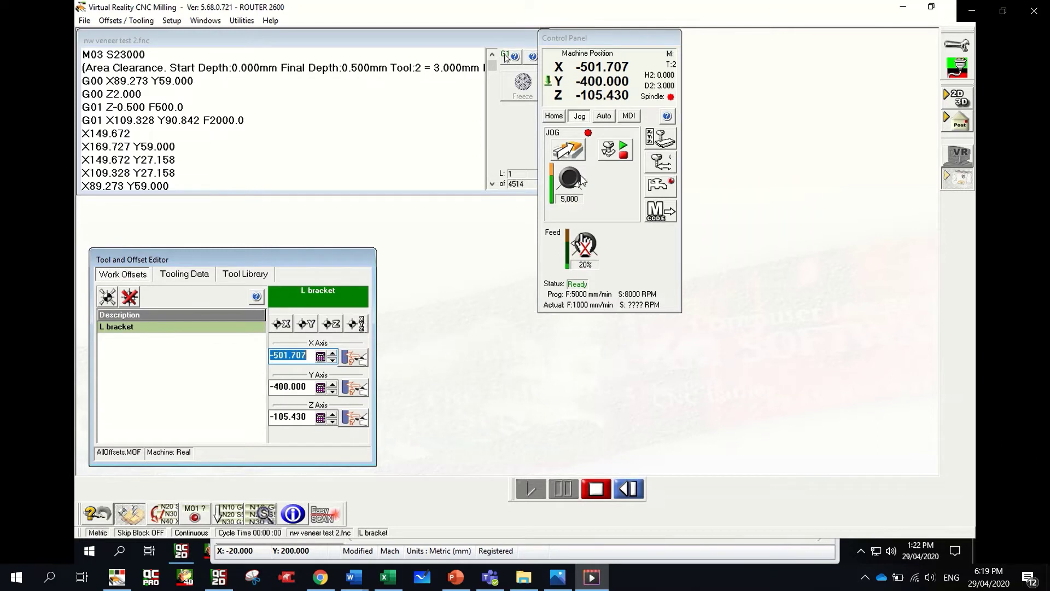
{"action": "left_click", "coordinate": [554, 116]}
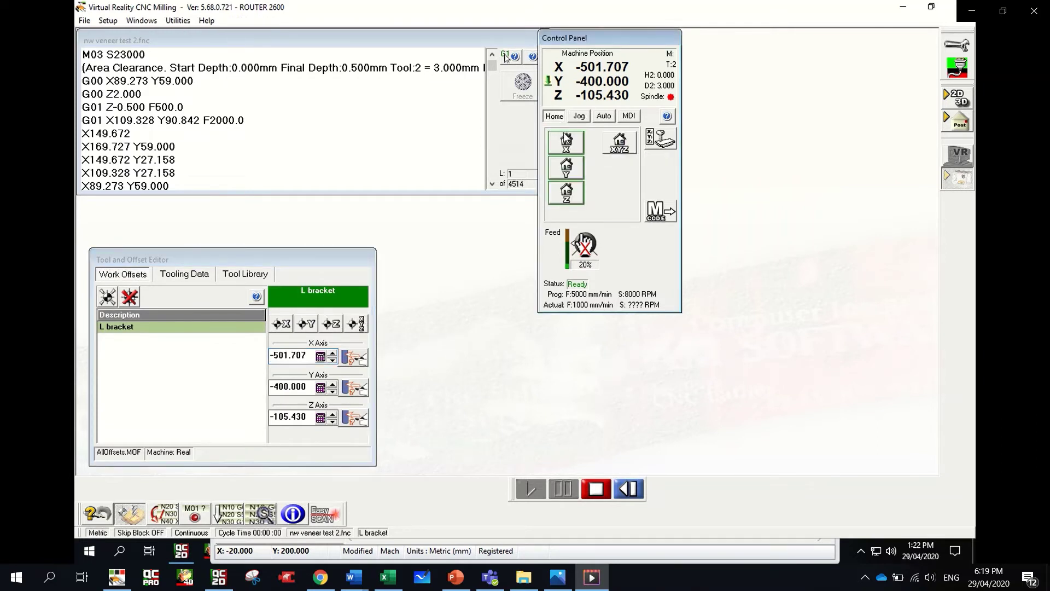
{"action": "left_click", "coordinate": [619, 143]}
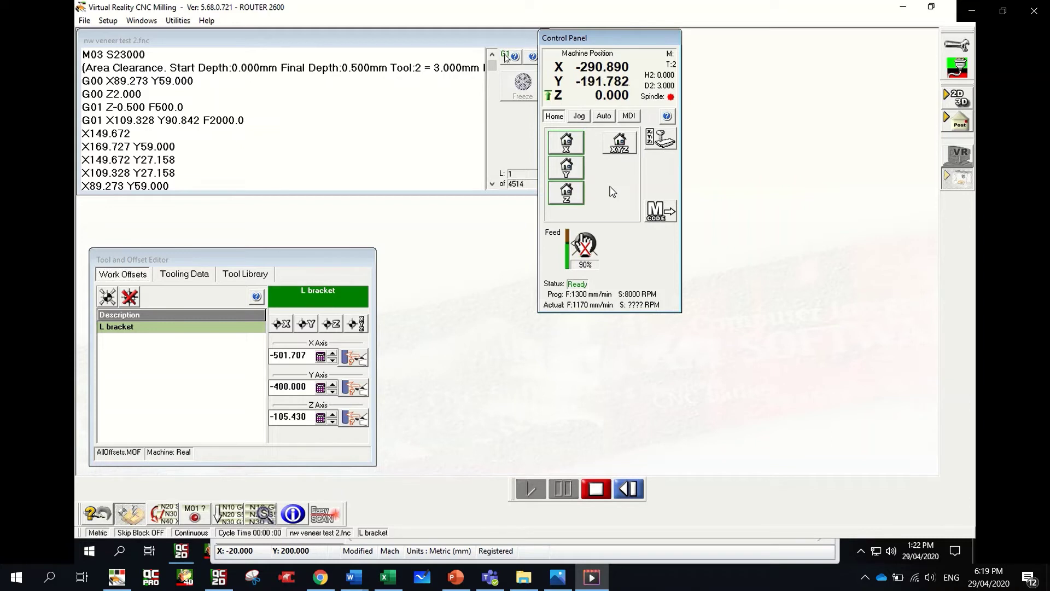
{"action": "left_click", "coordinate": [580, 117]}
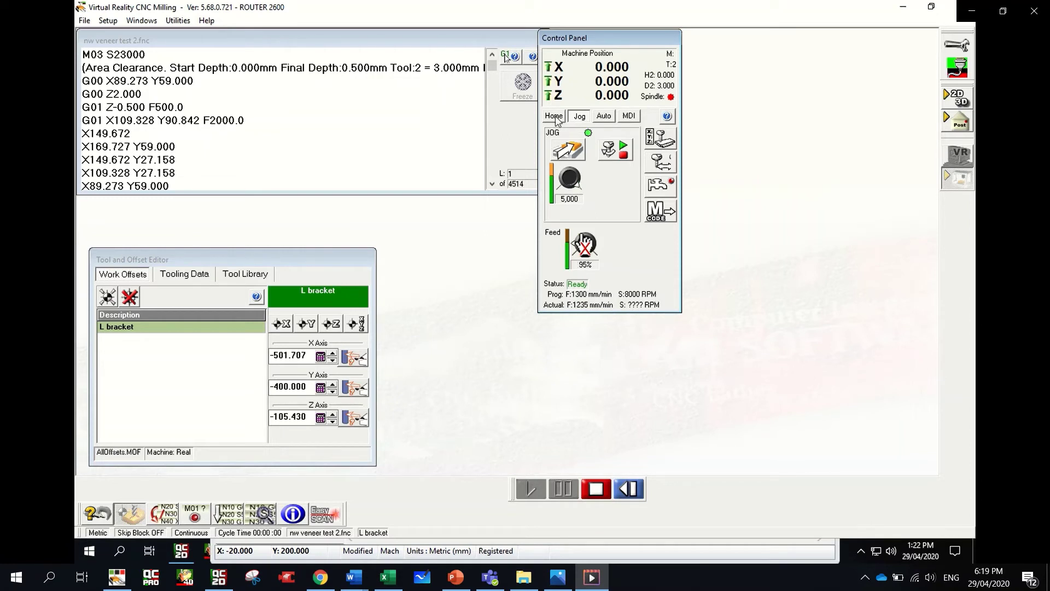
{"action": "left_click_drag", "start_coordinate": [614, 49], "coordinate": [787, 60]}
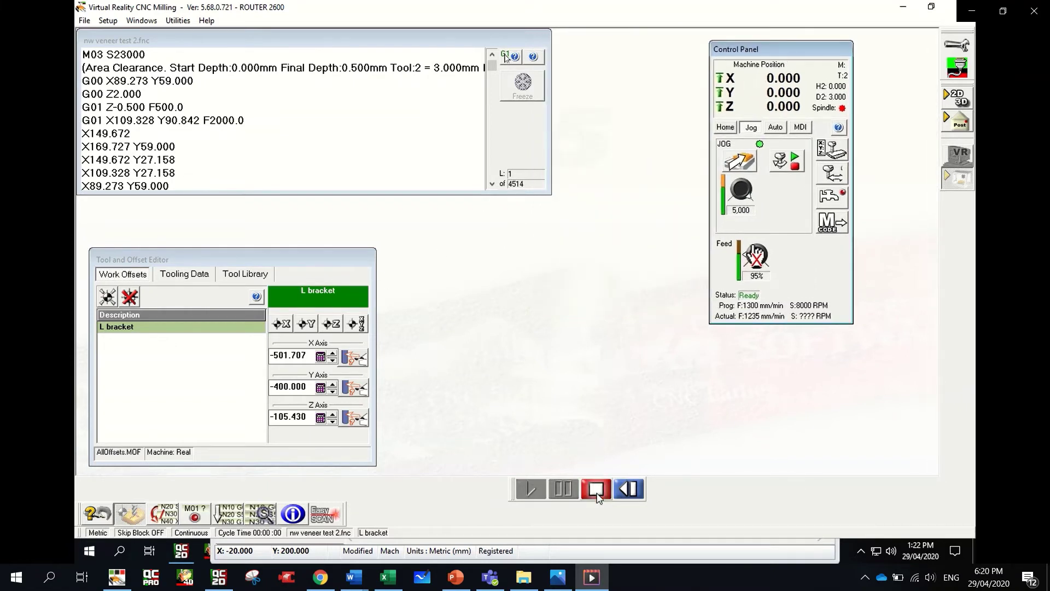
Close the tool and offset editor and rewind nw veneer test 2.fnc to its opening G21 line.
{"action": "left_click", "coordinate": [134, 516]}
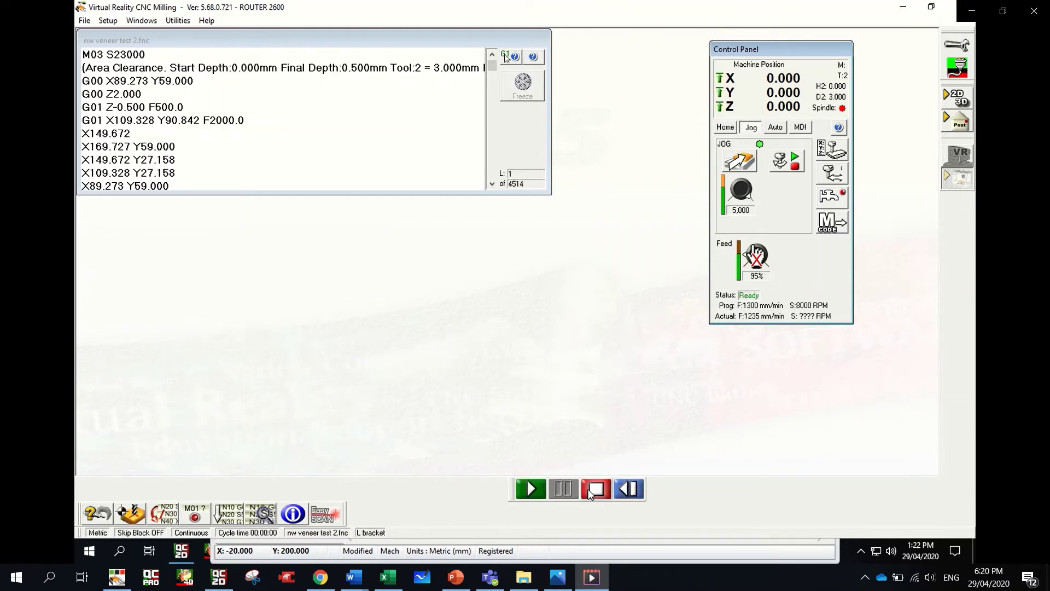
{"action": "left_click", "coordinate": [630, 490]}
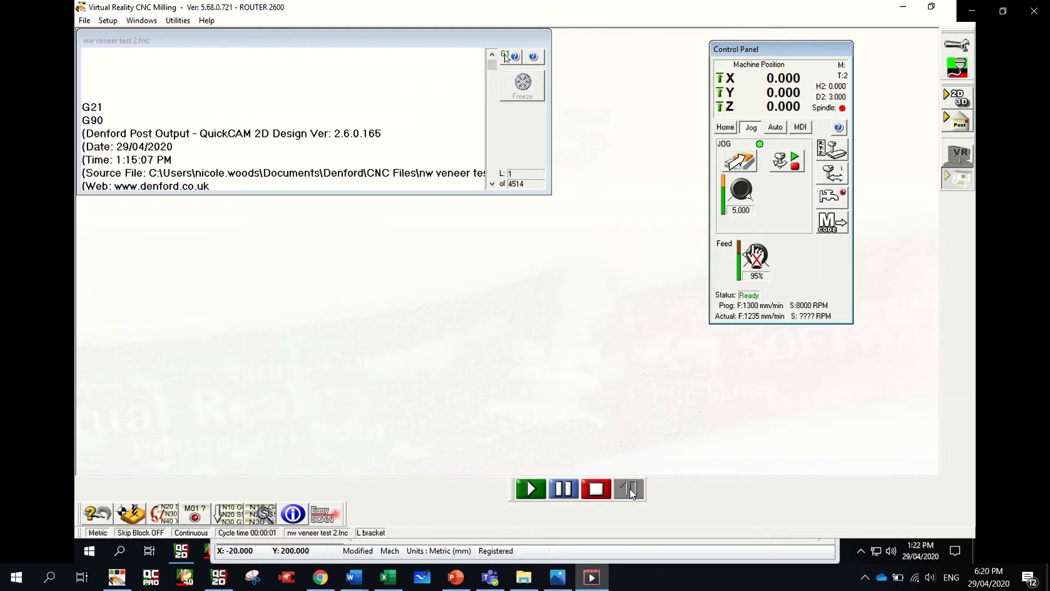
Start the veneer pocket program, accepting the warning to switch the machine into Auto mode.
{"action": "left_click", "coordinate": [530, 489]}
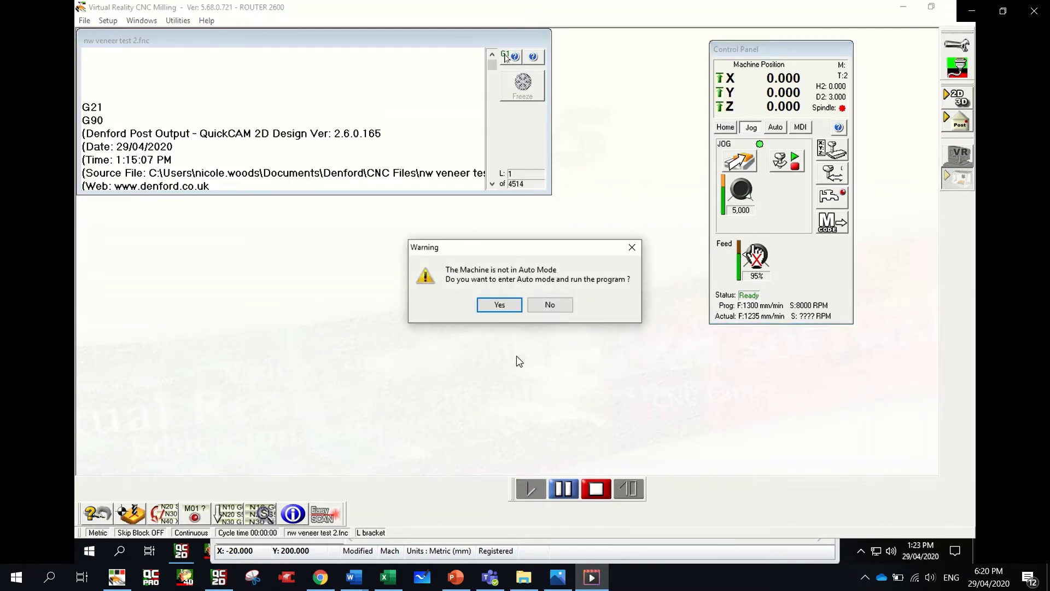
{"action": "left_click", "coordinate": [499, 305]}
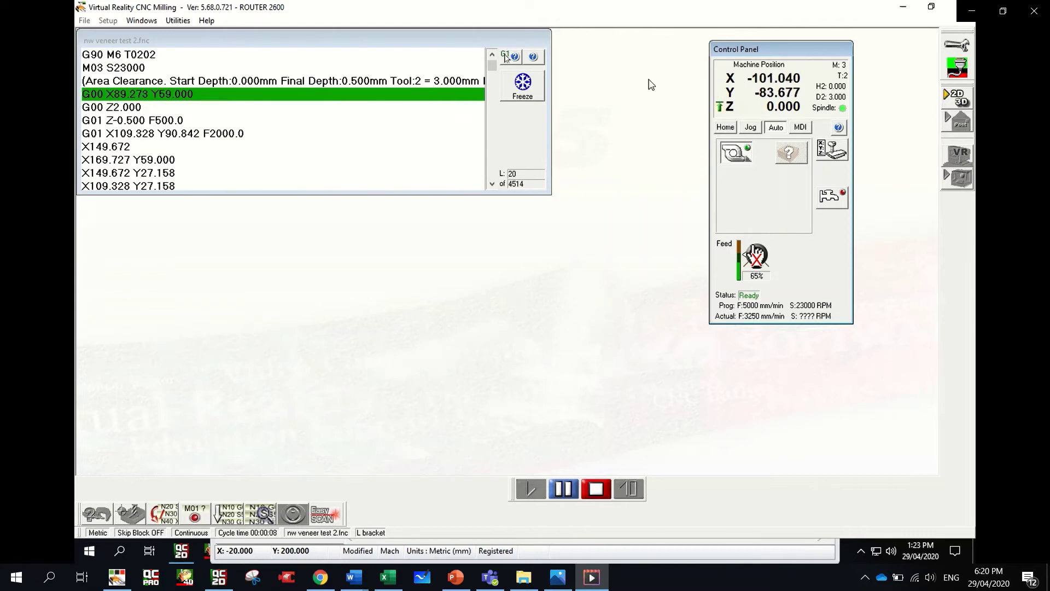
{"action": "mouse_move", "coordinate": [523, 7]}
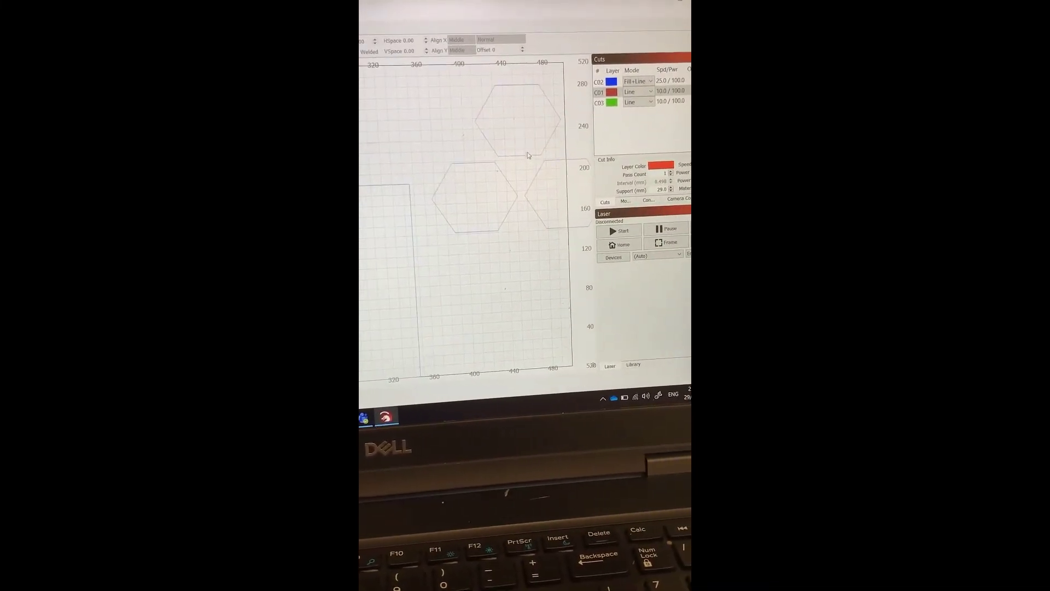
Offset the top hexagon inward by 0.10 with round corners.
{"action": "left_click", "coordinate": [529, 155]}
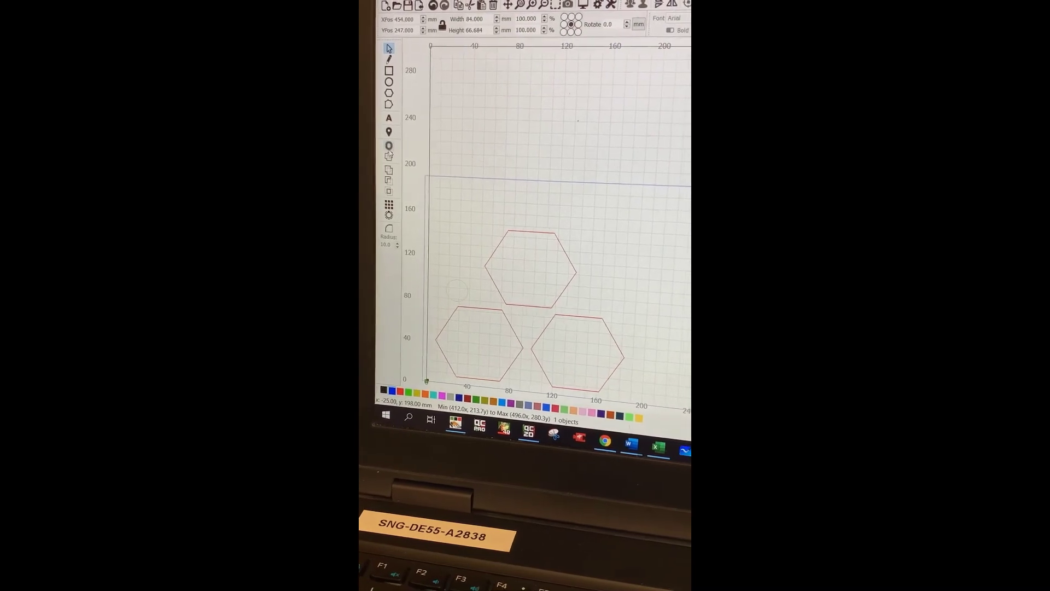
{"action": "left_click", "coordinate": [389, 155]}
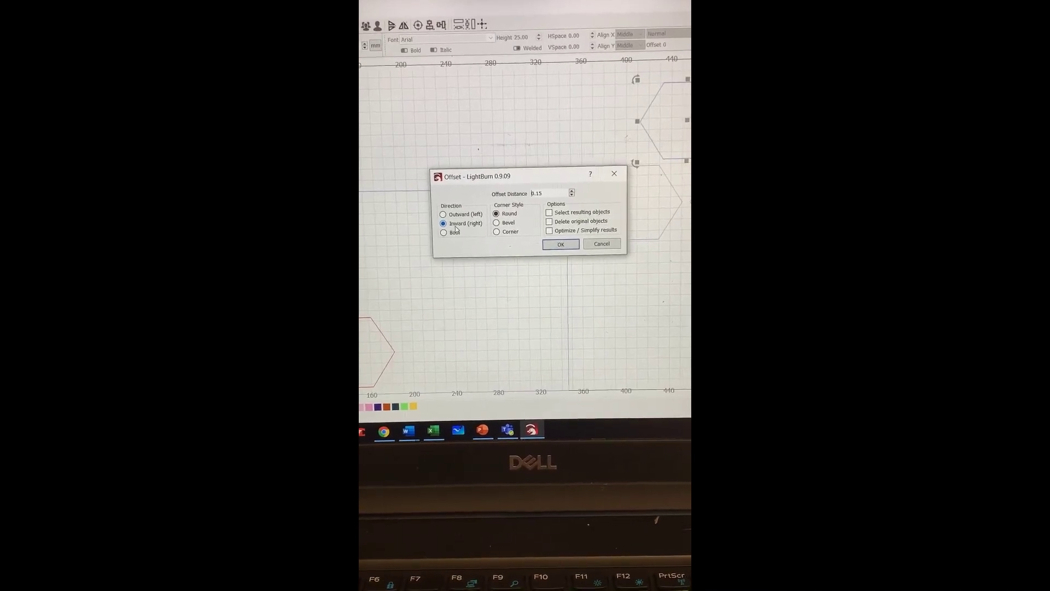
{"action": "left_click", "coordinate": [543, 193]}
{"action": "key", "text": "BackSpace"}
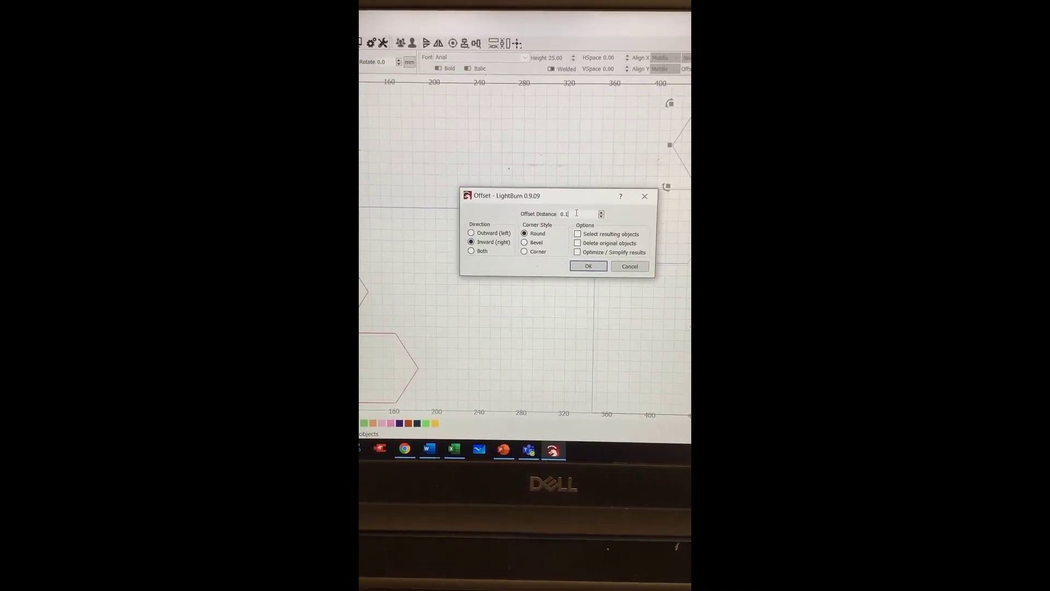
{"action": "type", "text": "0"}
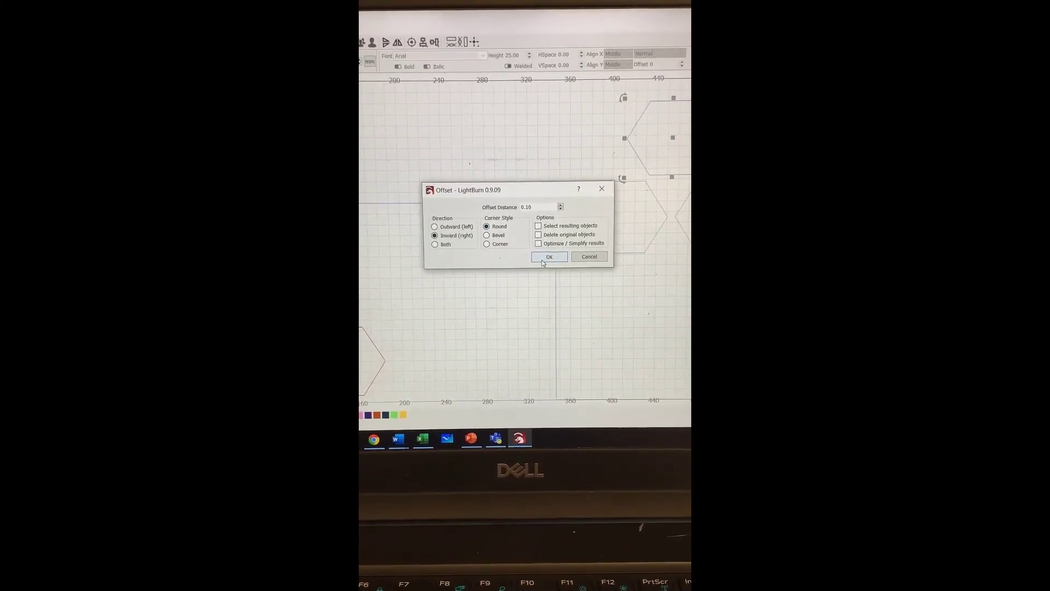
{"action": "left_click", "coordinate": [542, 260]}
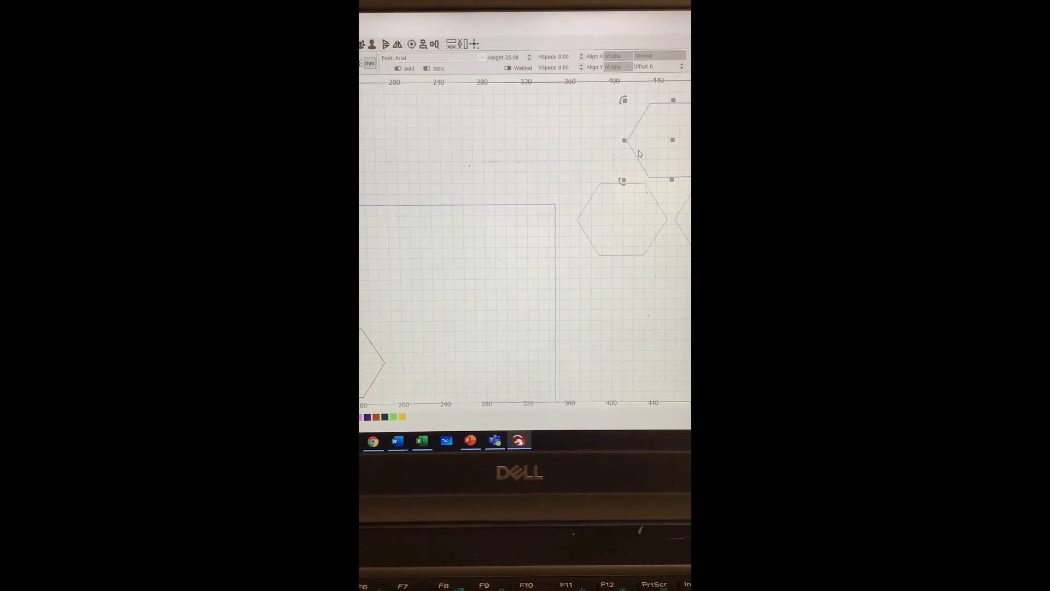
{"action": "scroll", "coordinate": [638, 150], "scroll_direction": "up", "scroll_amount": 4}
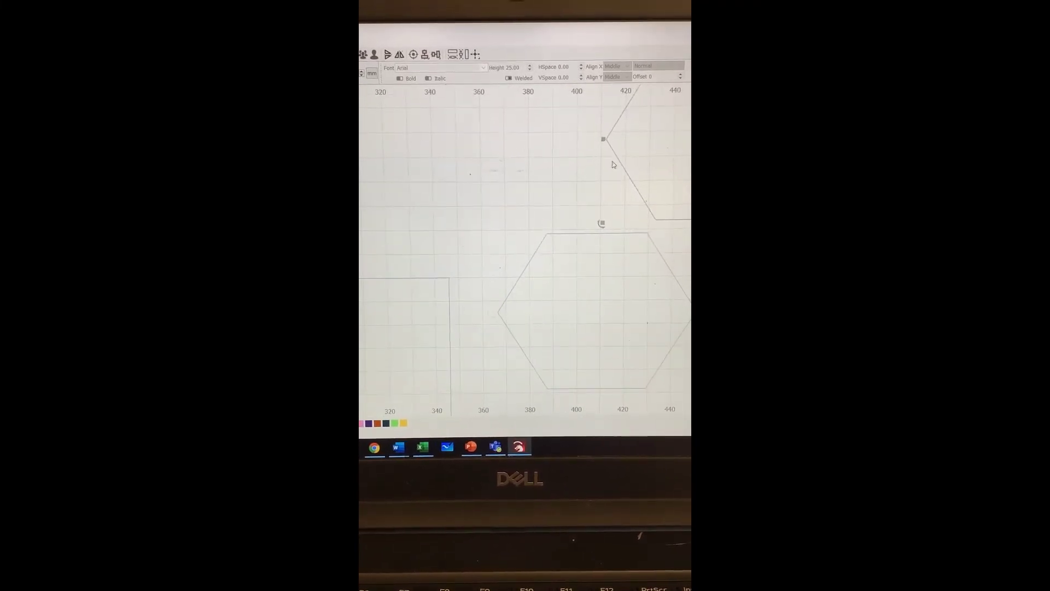
{"action": "scroll", "coordinate": [613, 165], "scroll_direction": "down", "scroll_amount": 1}
{"action": "scroll", "coordinate": [614, 168], "scroll_direction": "down", "scroll_amount": 8}
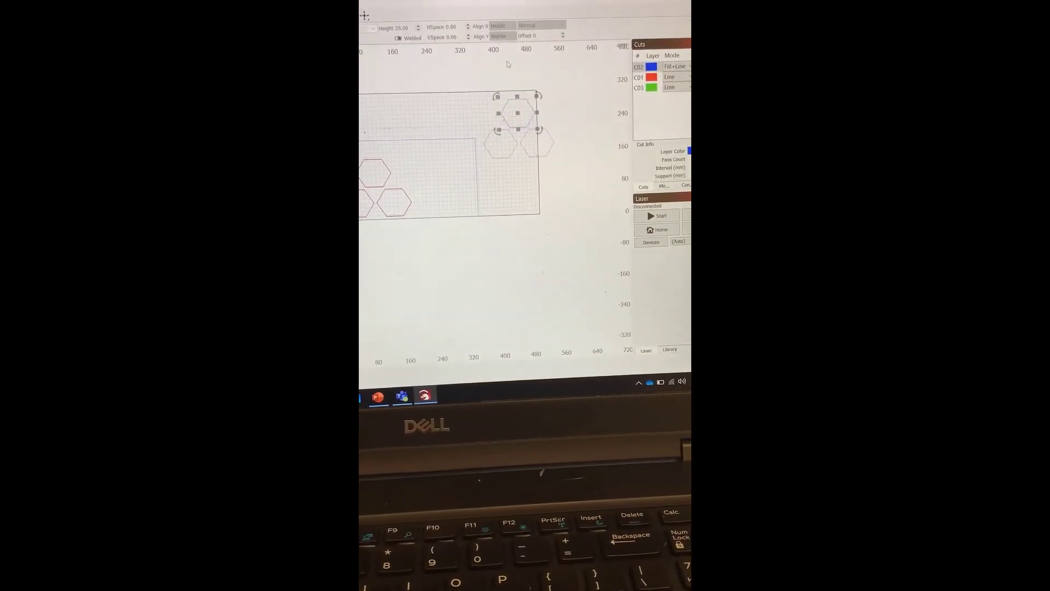
{"action": "scroll", "coordinate": [523, 139], "scroll_direction": "up", "scroll_amount": 7}
{"action": "scroll", "coordinate": [545, 129], "scroll_direction": "up", "scroll_amount": 6}
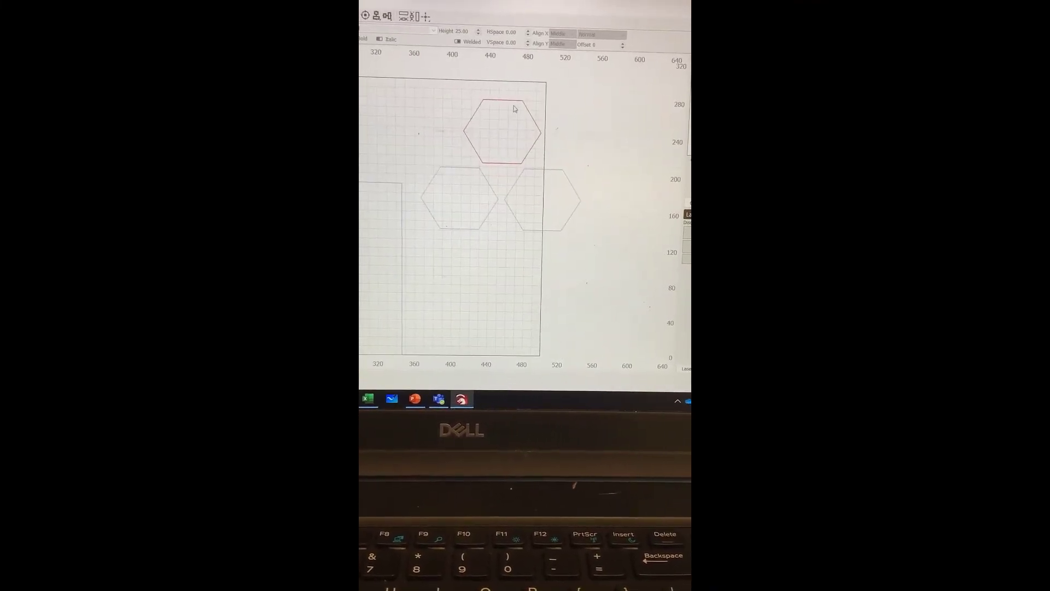
{"action": "scroll", "coordinate": [519, 105], "scroll_direction": "up", "scroll_amount": 5}
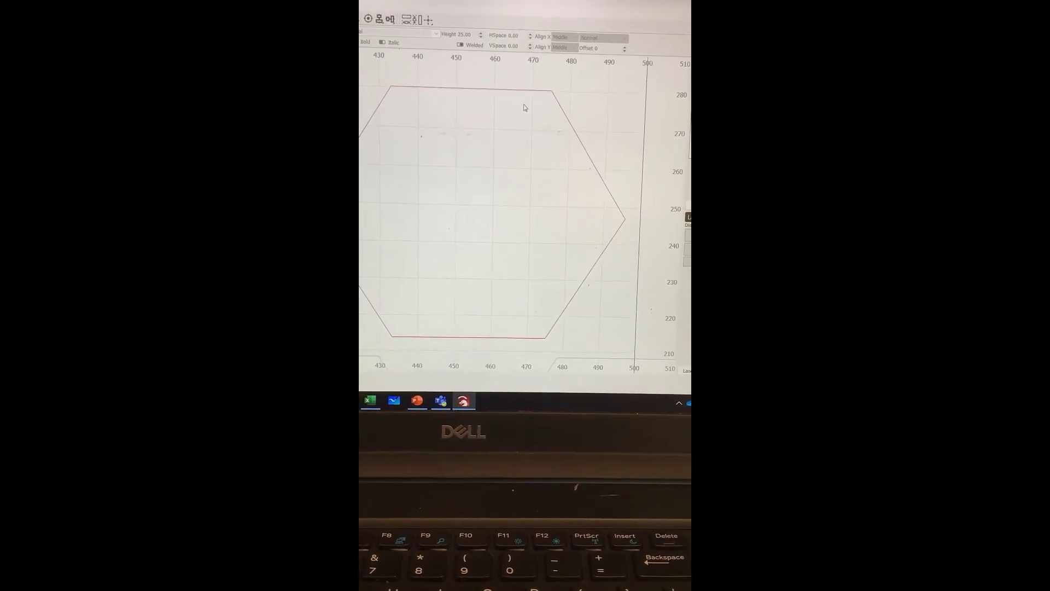